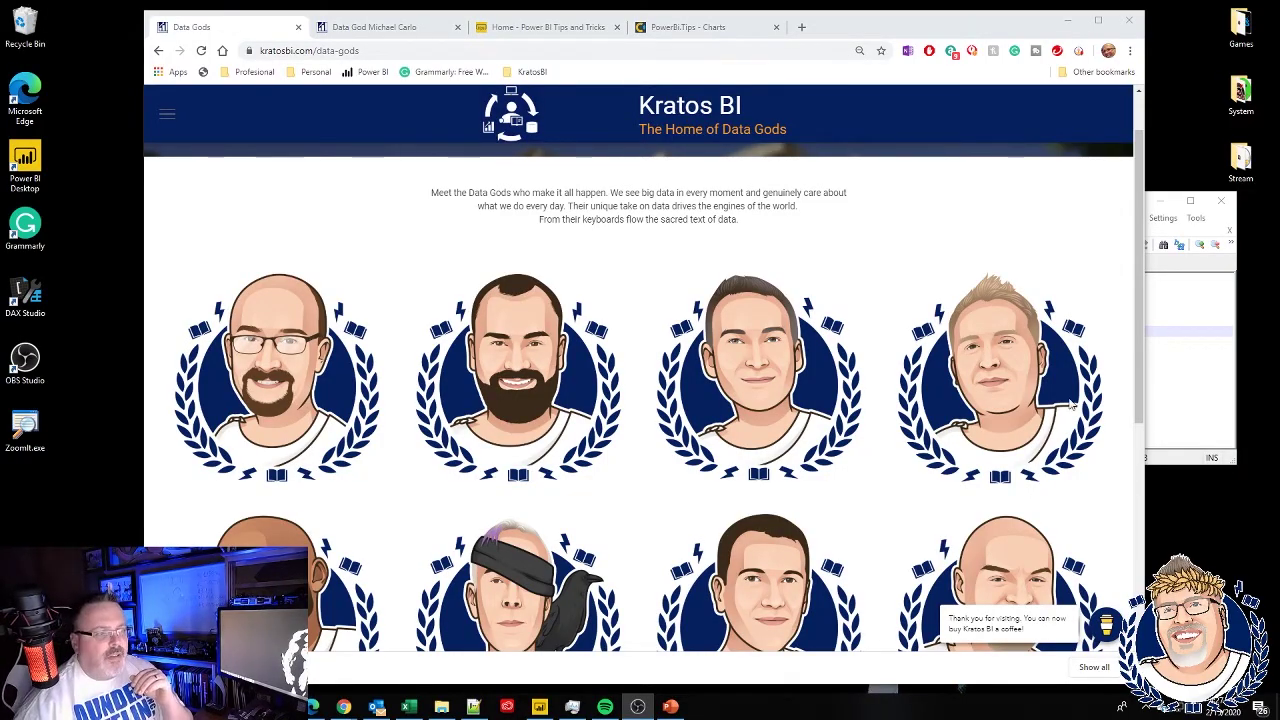
# - Leave the Data Gods gallery for a Data God profile, then go to the PowerBI.tips home page
pyautogui.click(388, 30)
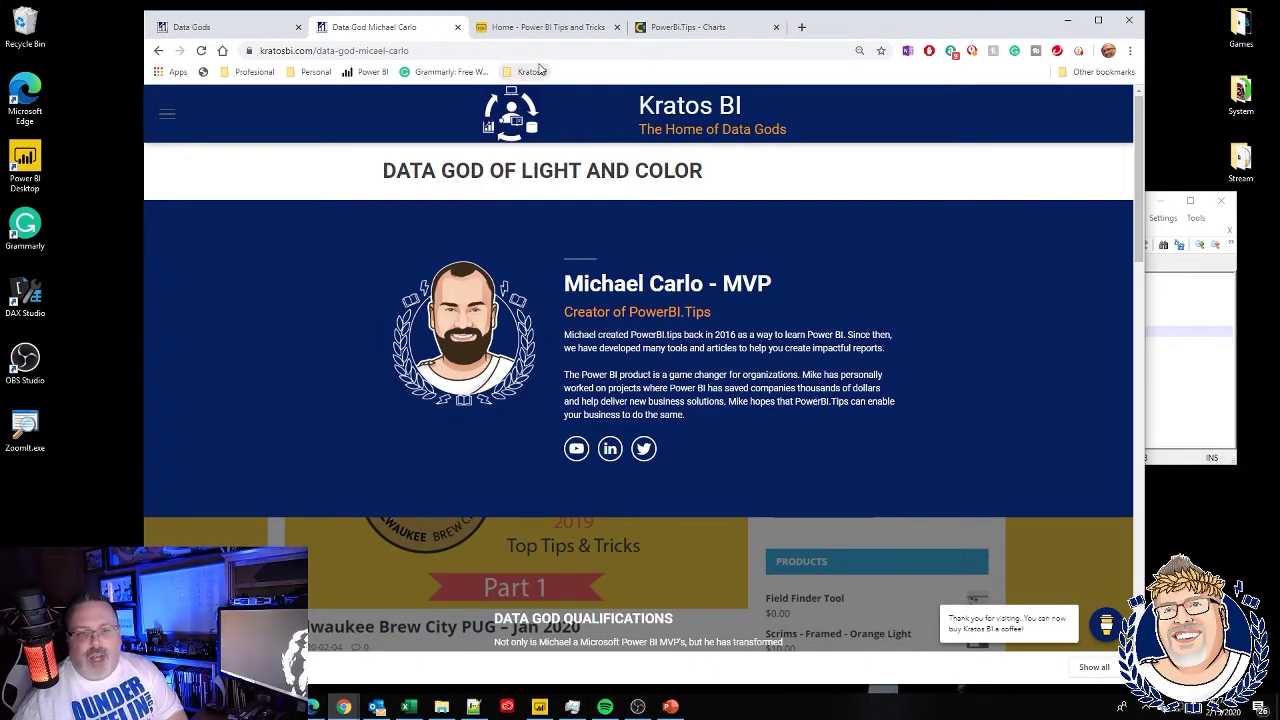
pyautogui.click(550, 30)
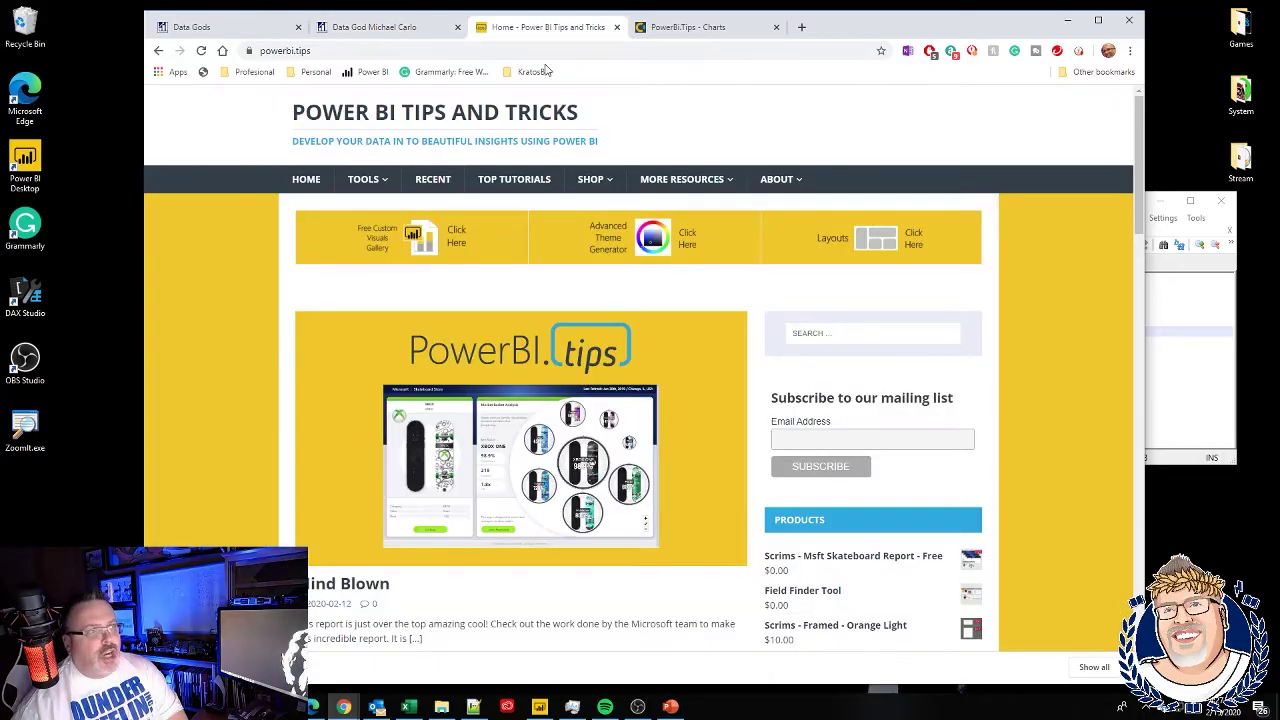
# - Glance at the PowerBI.Tips Charts tool, then return to the Kratos BI 'Data God of Light and Color' profile
pyautogui.moveTo(352, 180)
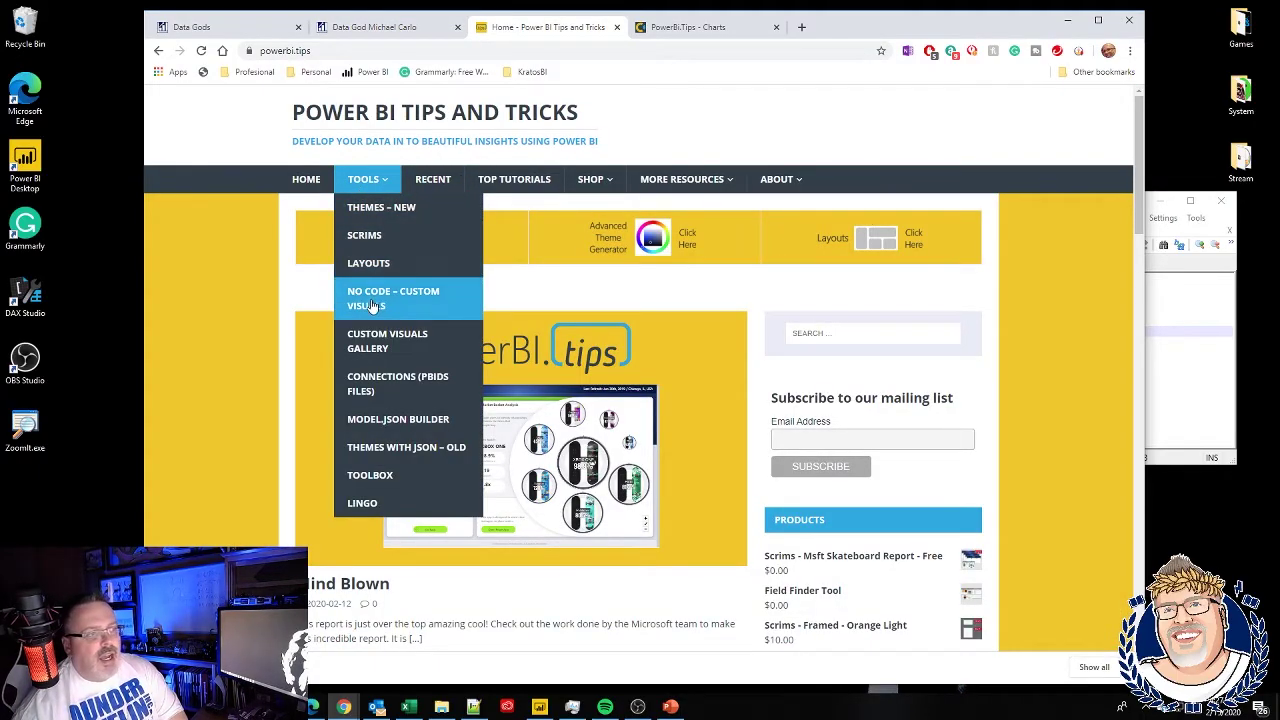
pyautogui.click(682, 37)
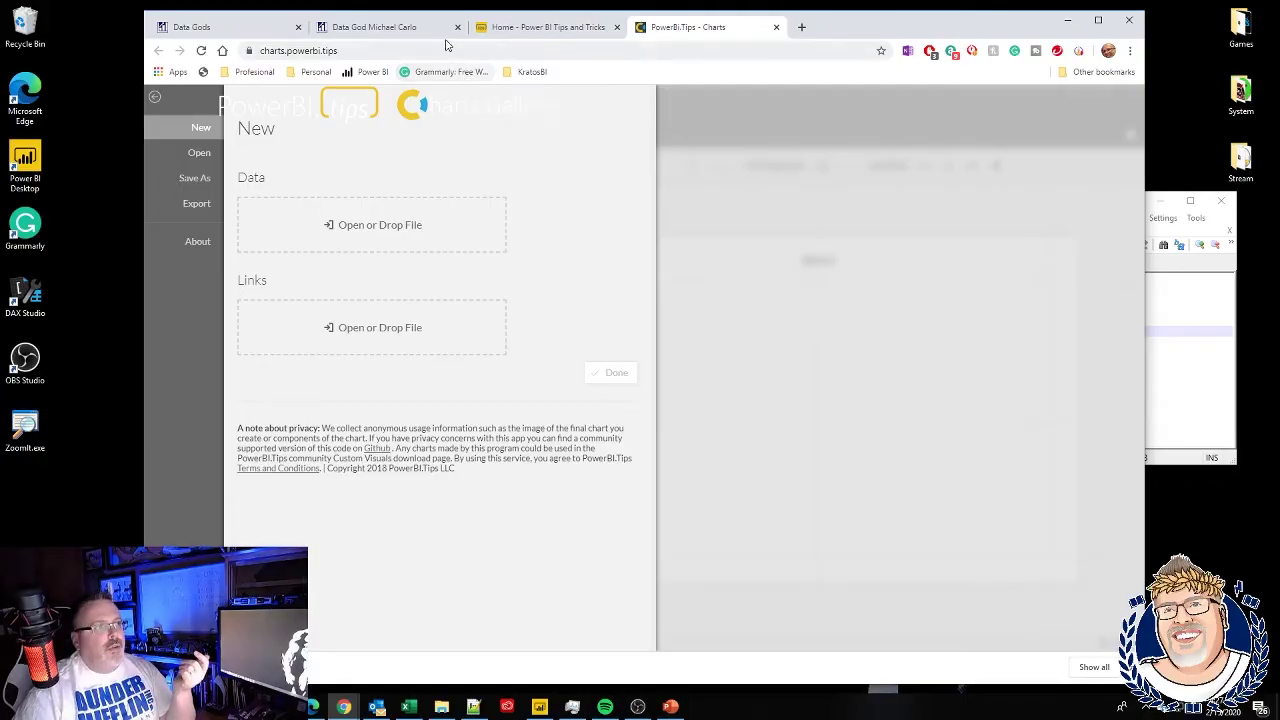
pyautogui.click(398, 35)
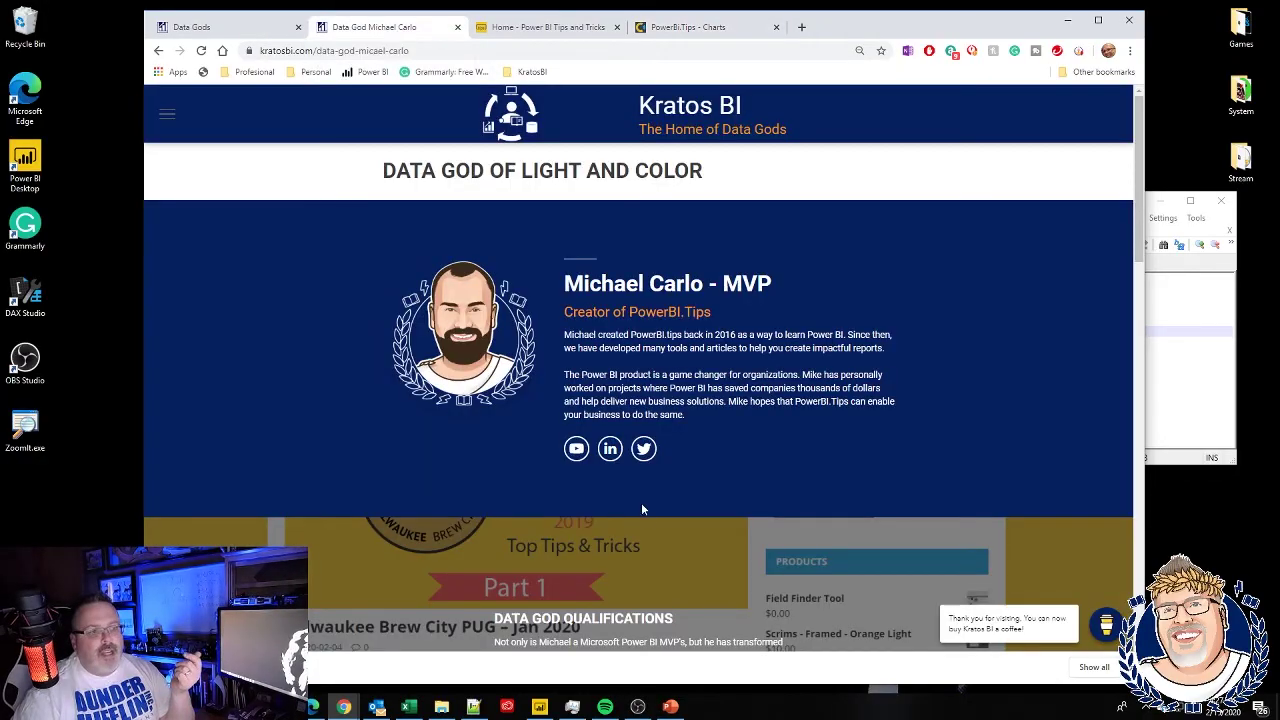
# - From the Power BI Tips channel's Videos list, play 'Building Custom Visuals - A Basic Bar Chart'
pyautogui.click(575, 451)
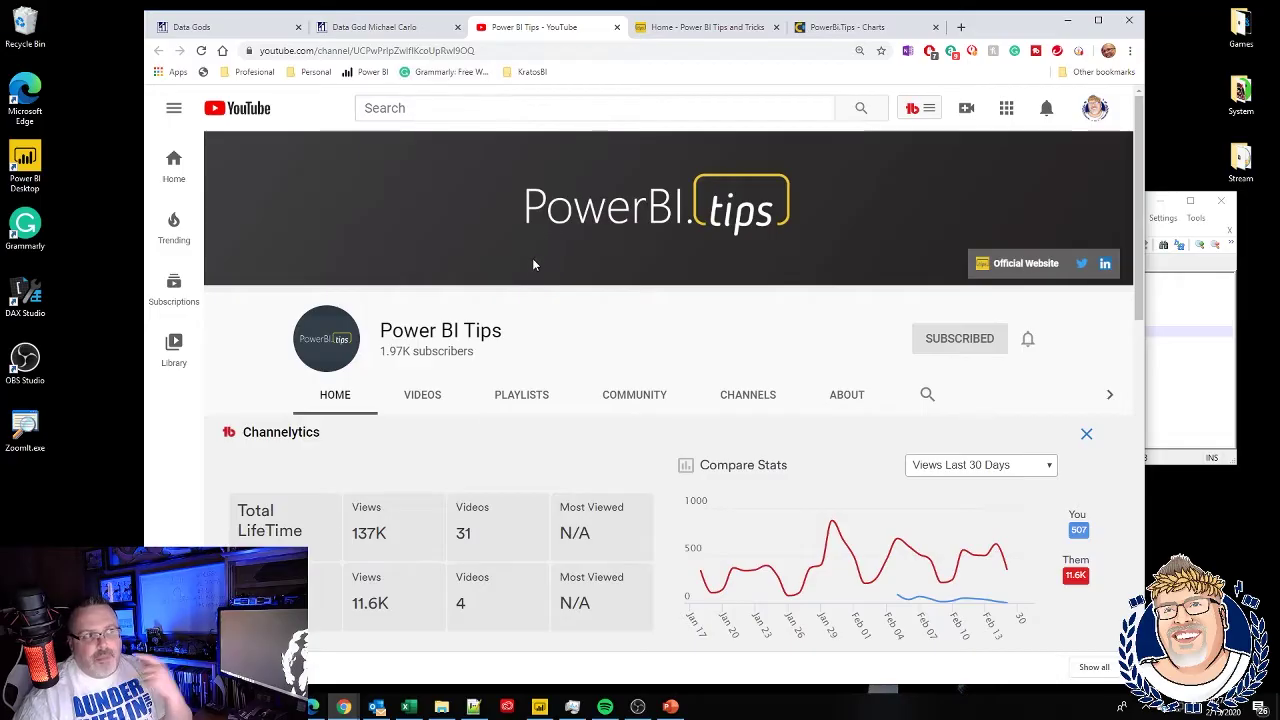
pyautogui.scroll(-7, 532, 268)
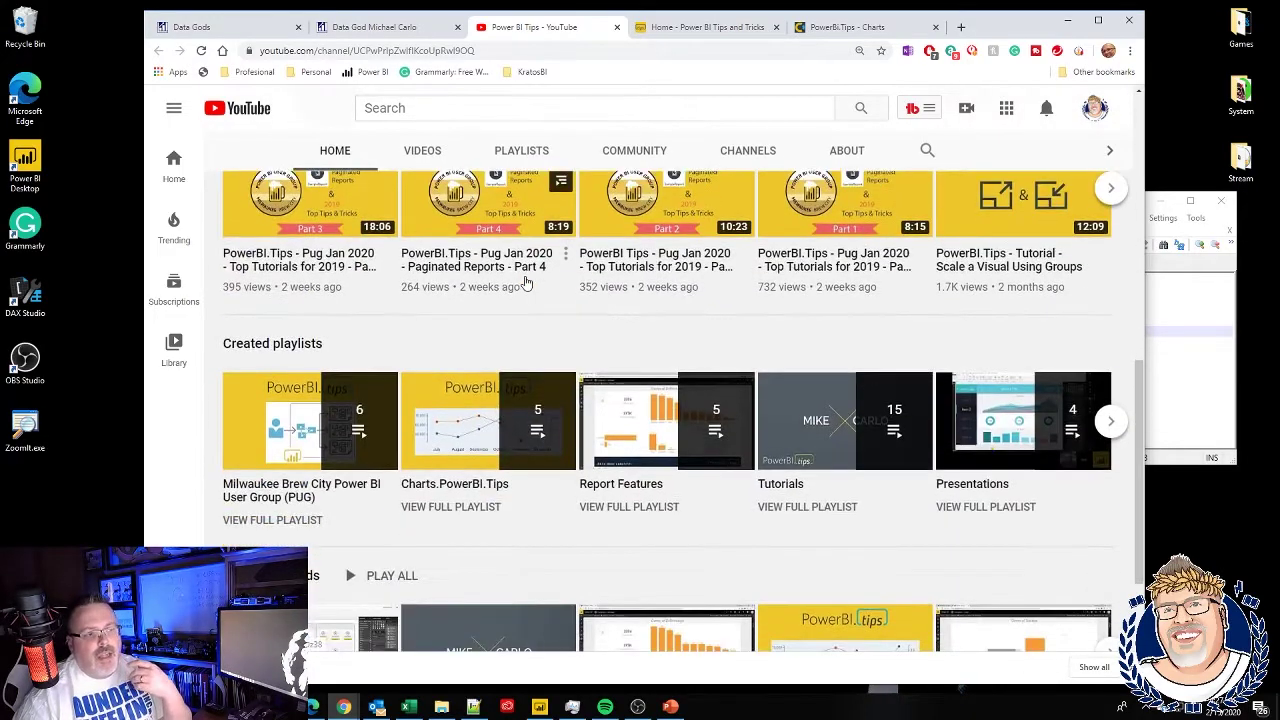
pyautogui.scroll(-2, 527, 281)
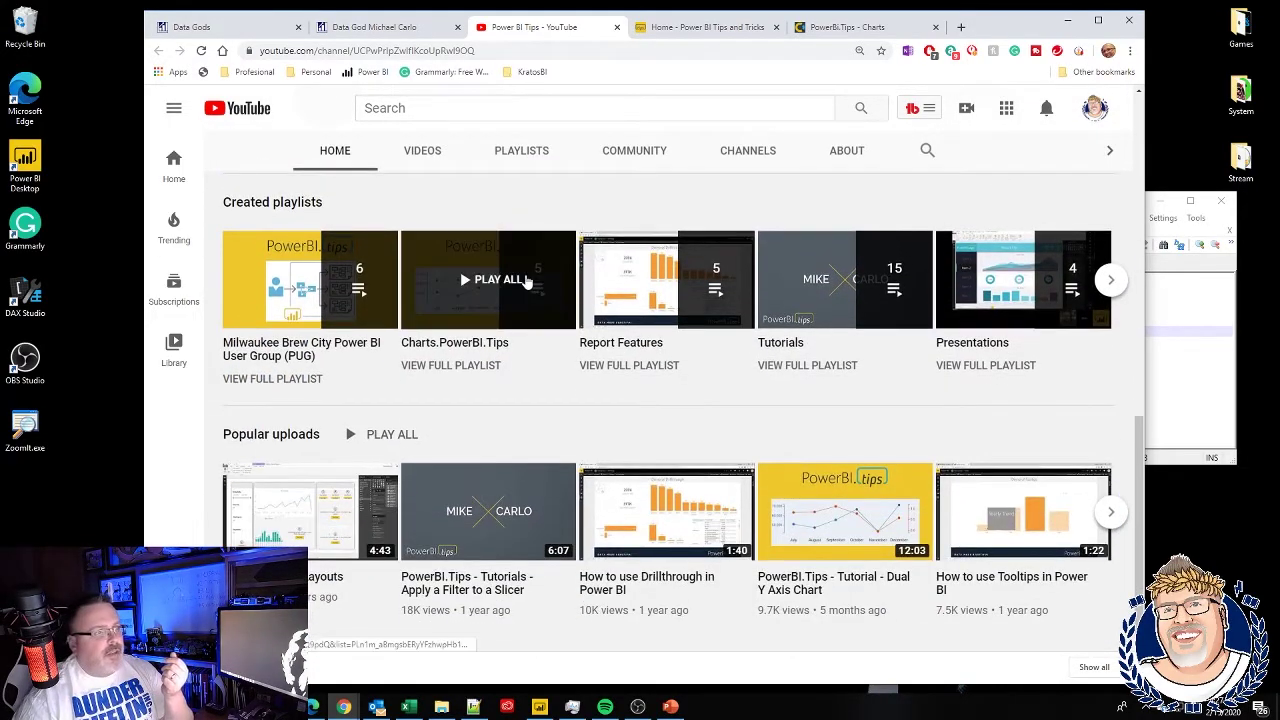
pyautogui.click(446, 153)
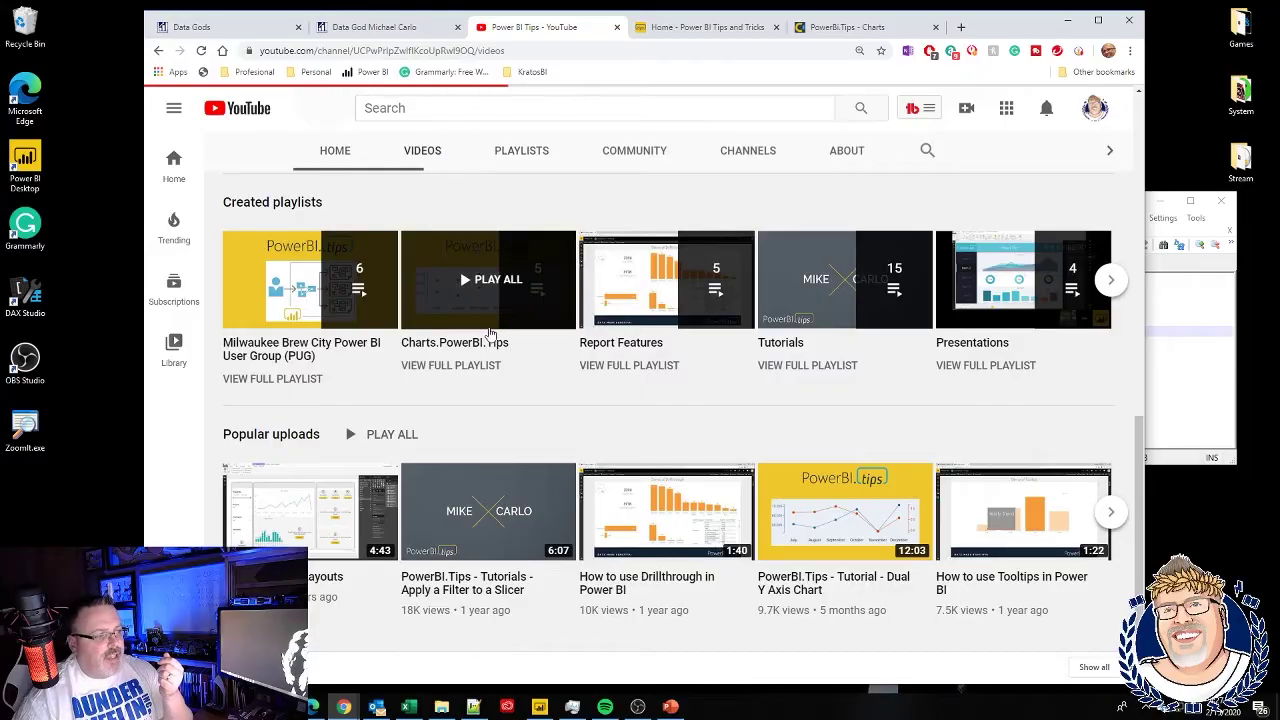
pyautogui.scroll(-3, 505, 340)
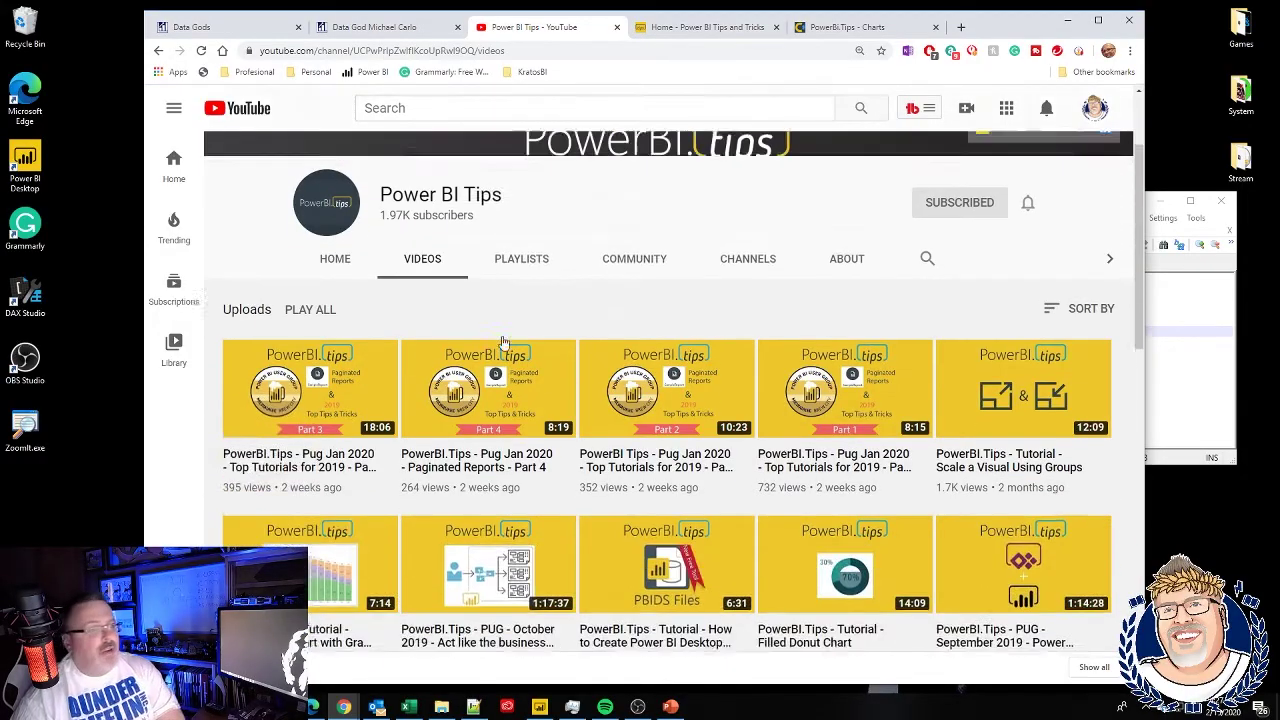
pyautogui.scroll(-2, 505, 345)
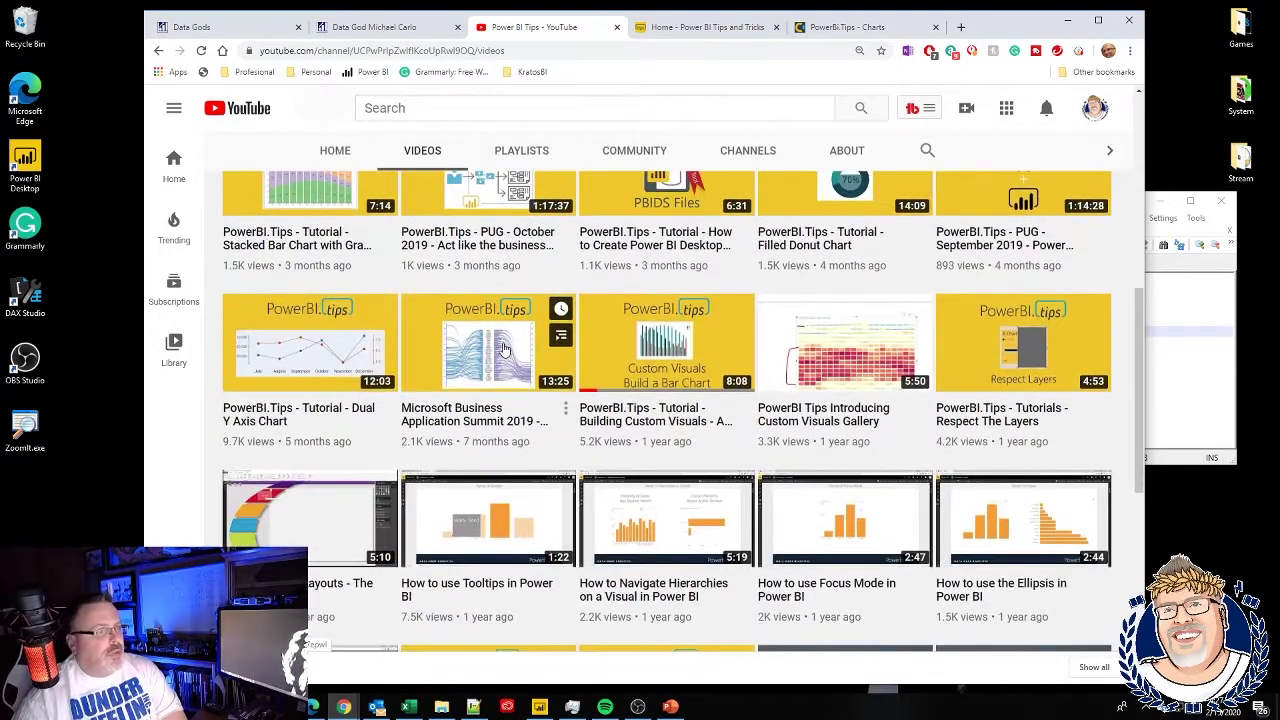
pyautogui.click(656, 375)
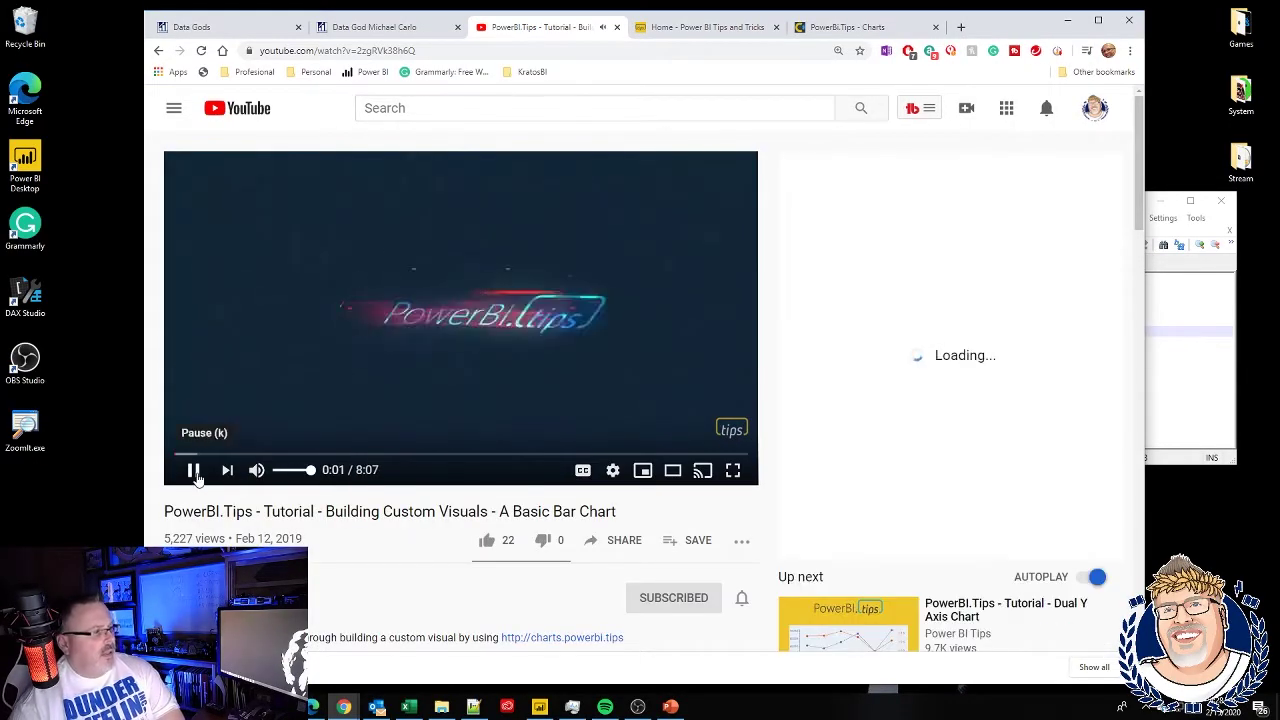
# - Mute the bar chart tutorial and let it play until pausing at 0:28
pyautogui.click(193, 471)
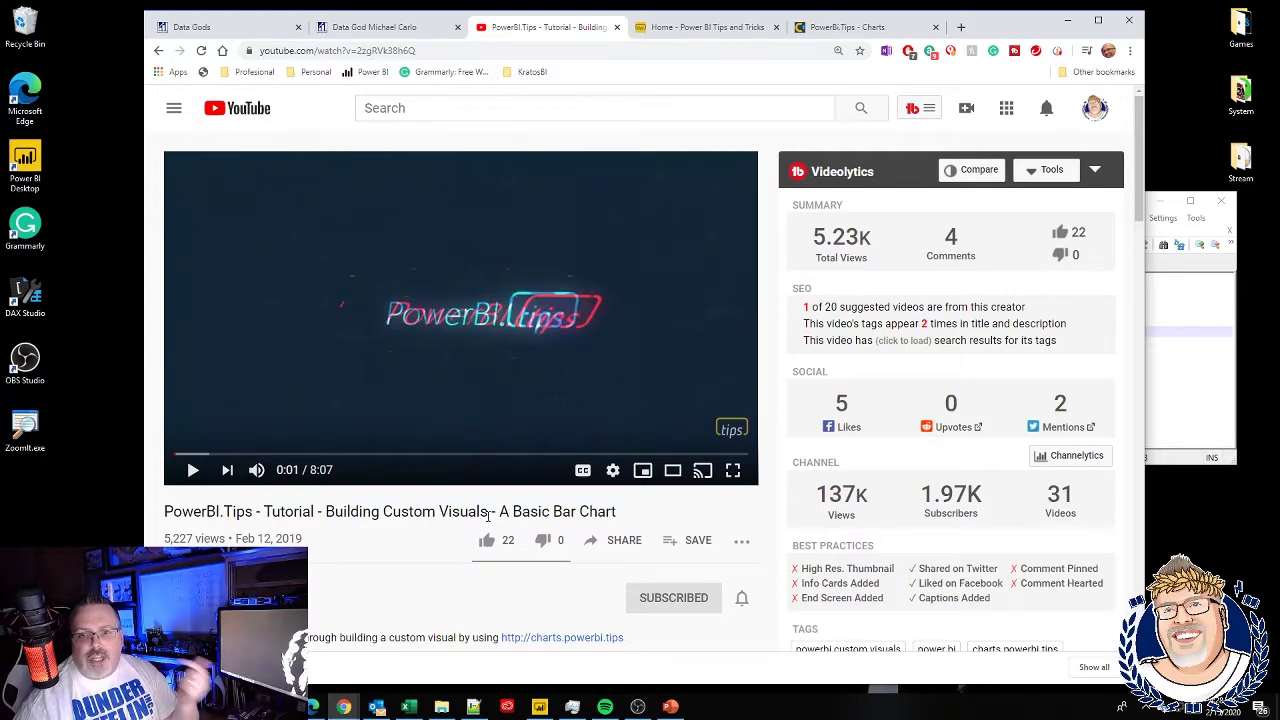
pyautogui.click(256, 472)
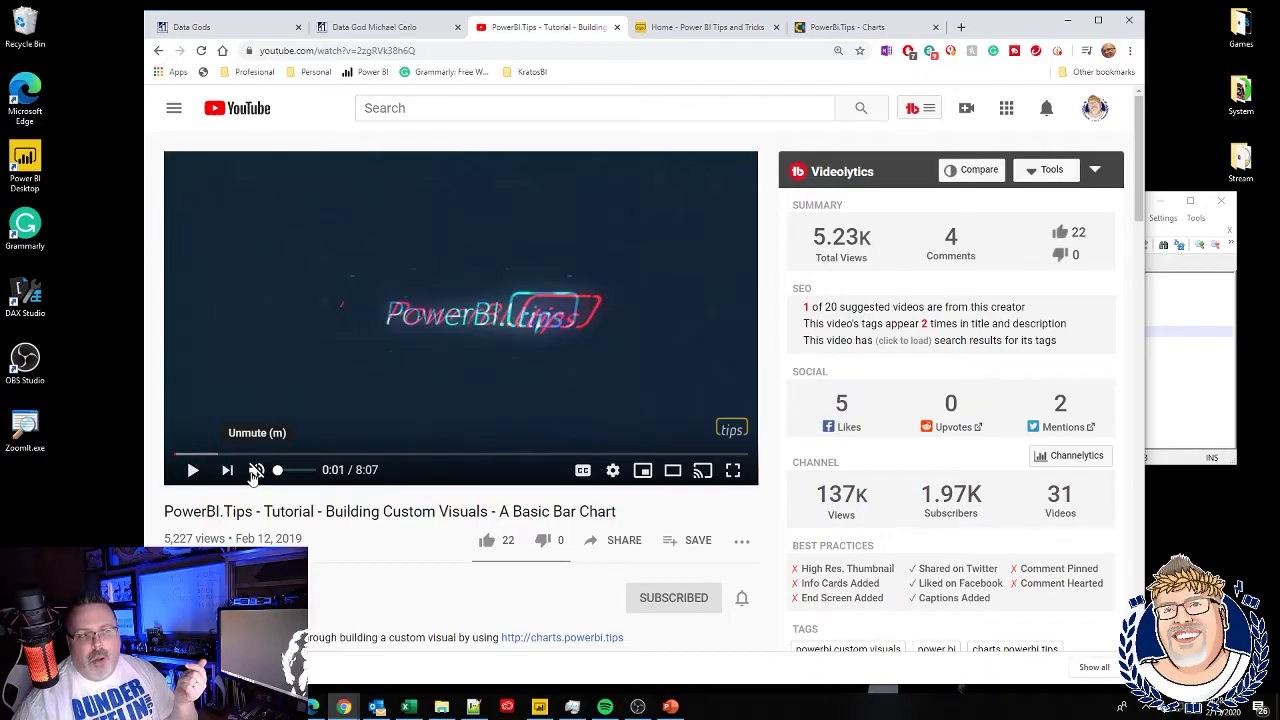
pyautogui.click(196, 475)
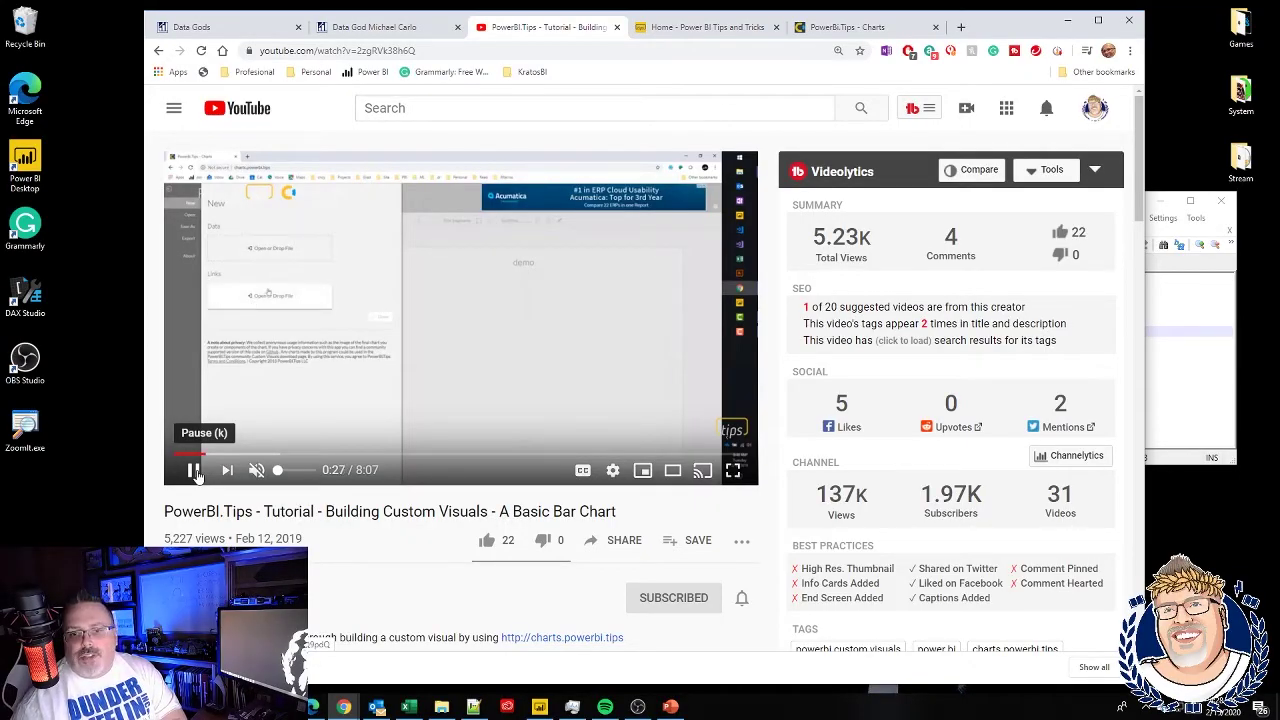
pyautogui.click(195, 471)
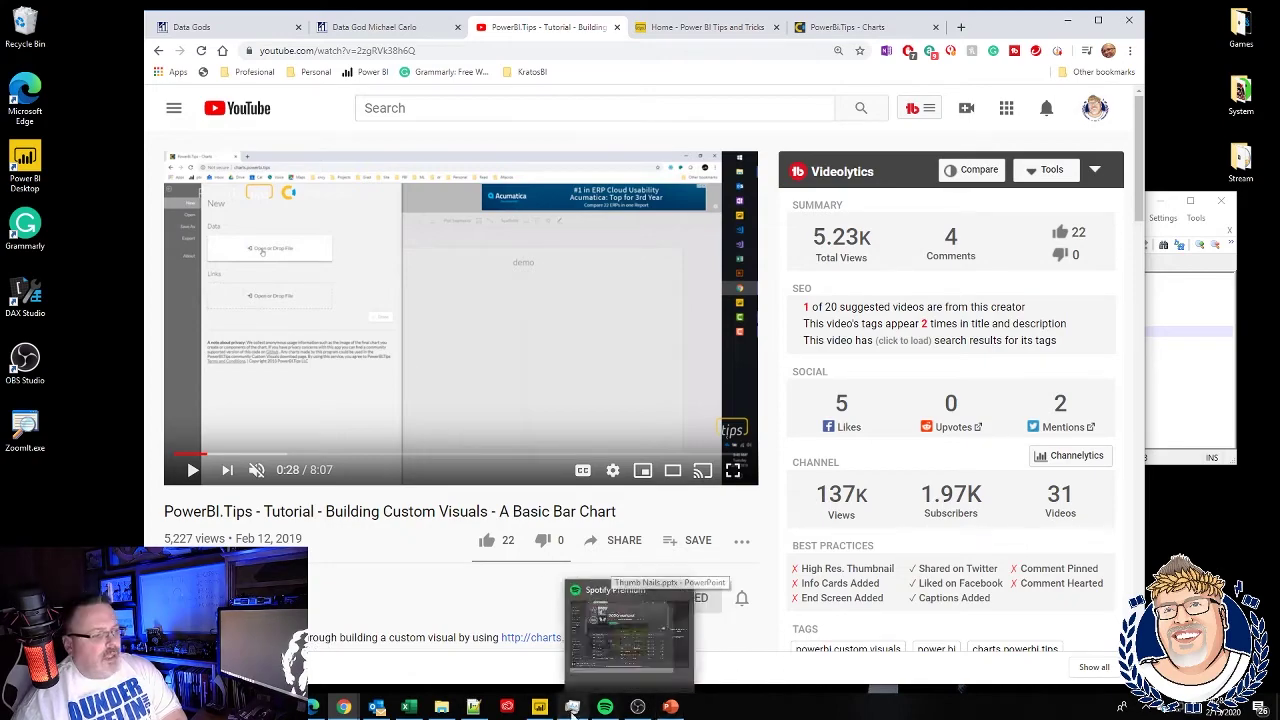
# - Bring Power BI Desktop forward and inspect the FiscalYear sales matrix
pyautogui.click(540, 707)
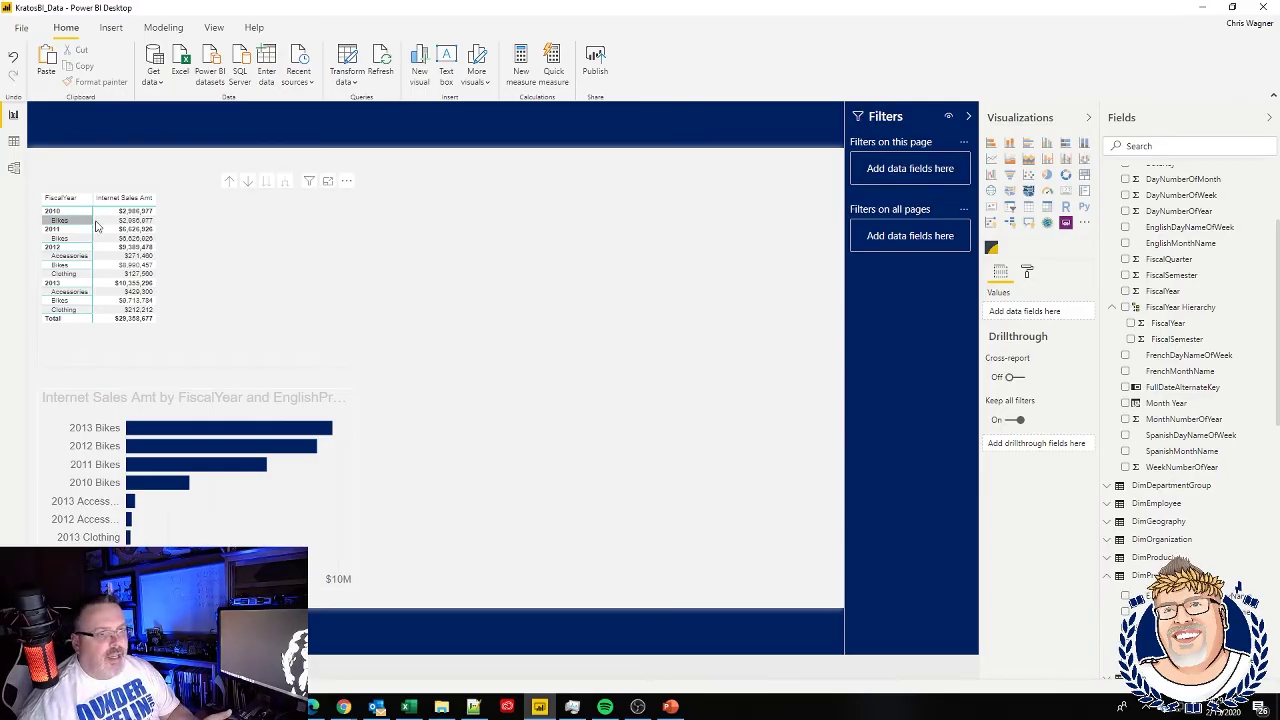
pyautogui.click(186, 259)
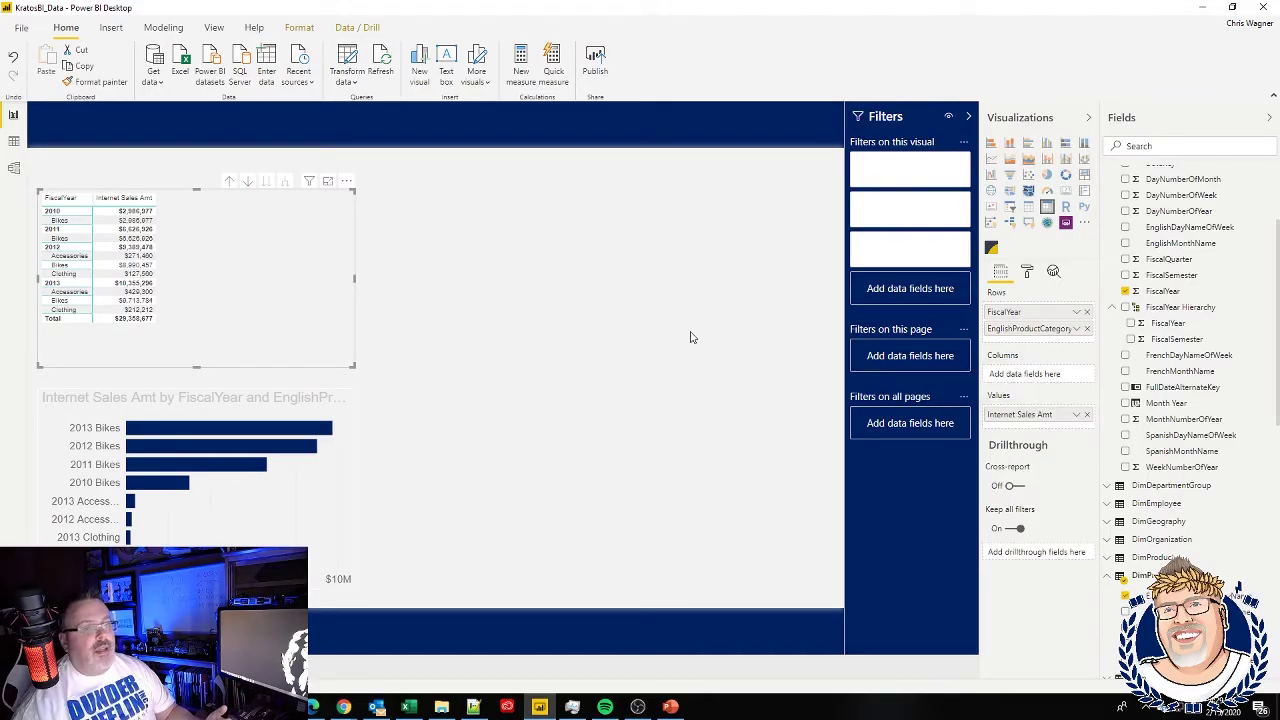
pyautogui.click(660, 322)
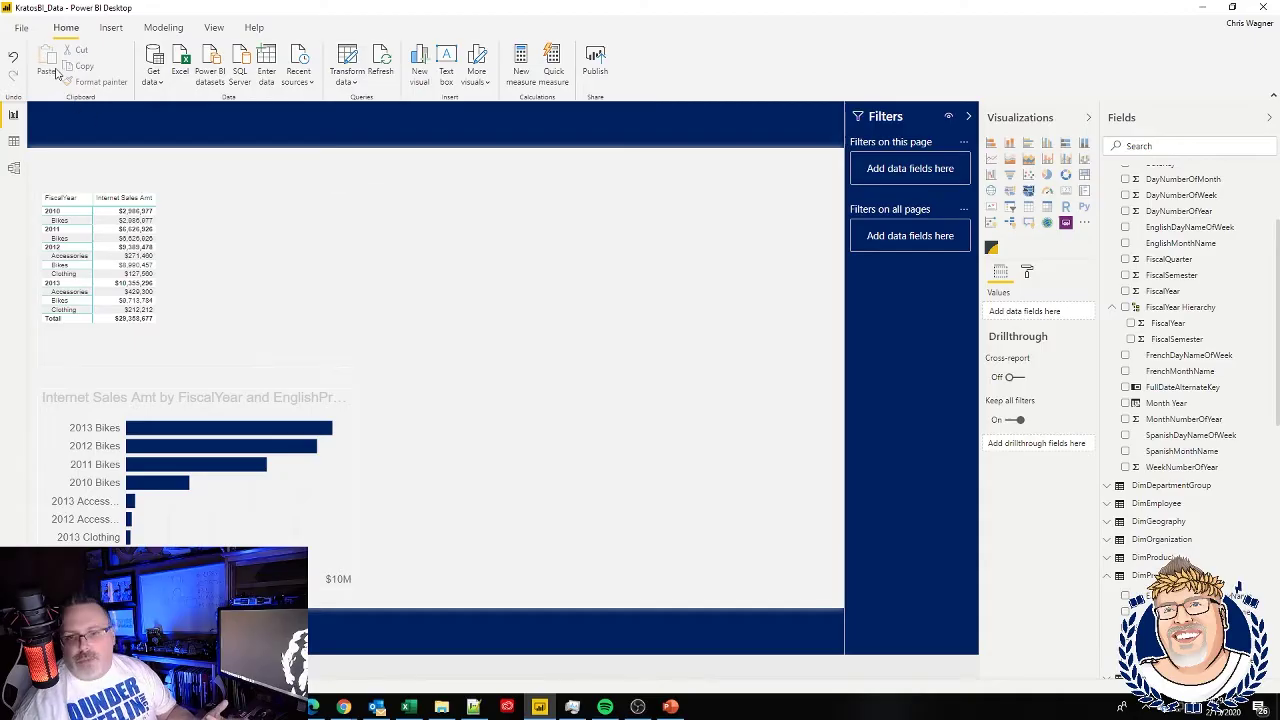
# - Save the report as PowerBITipsCustomVisual and open the folder with the exported data
pyautogui.click(21, 28)
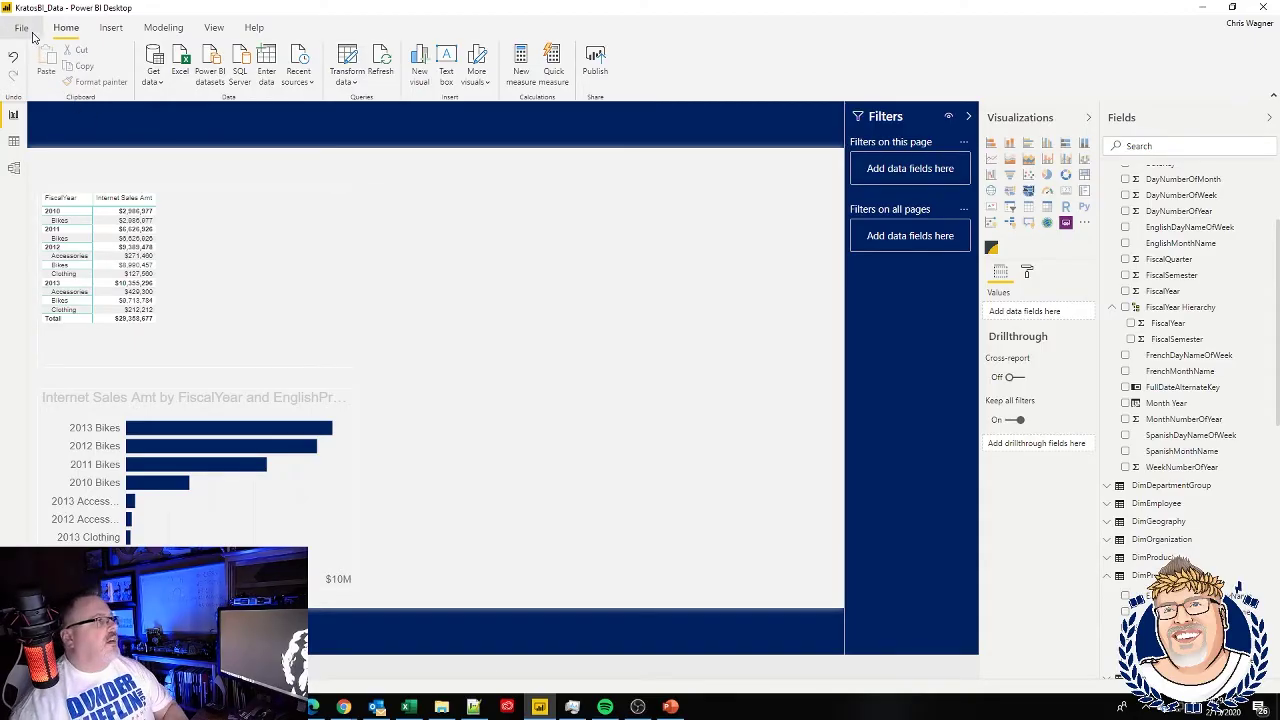
pyautogui.click(55, 139)
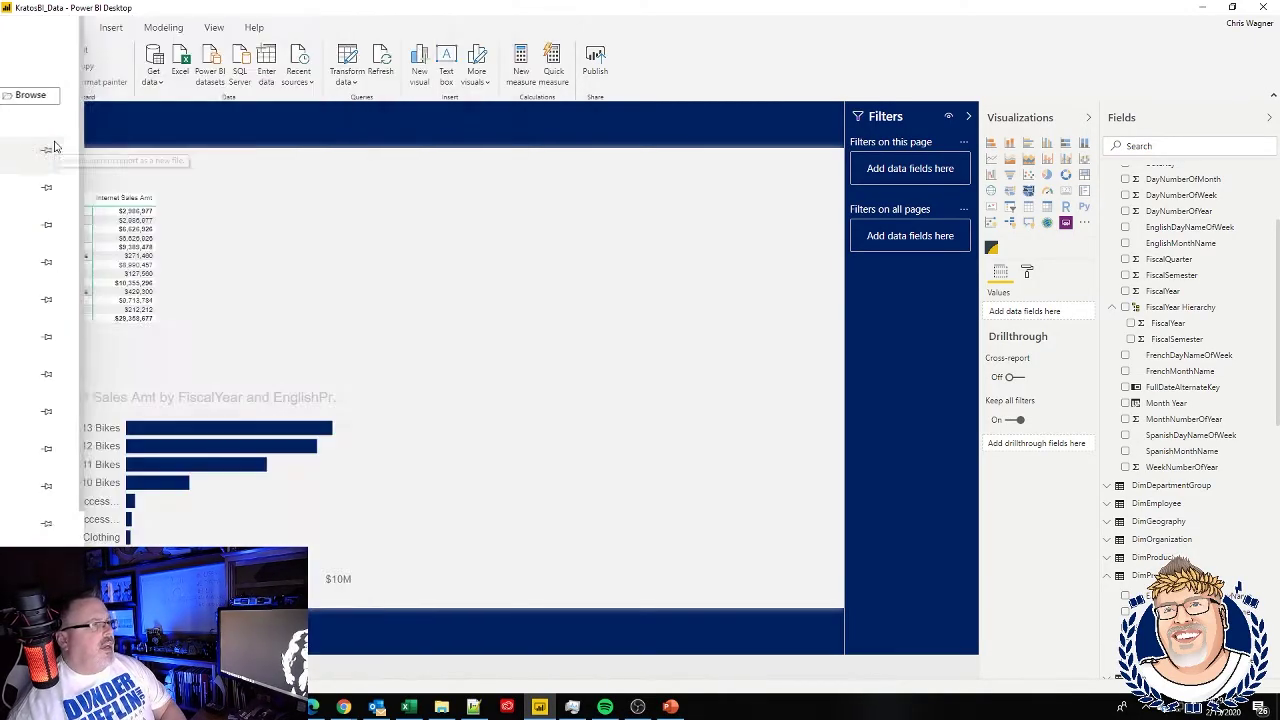
pyautogui.moveTo(139, 307); pyautogui.dragTo(91, 307)
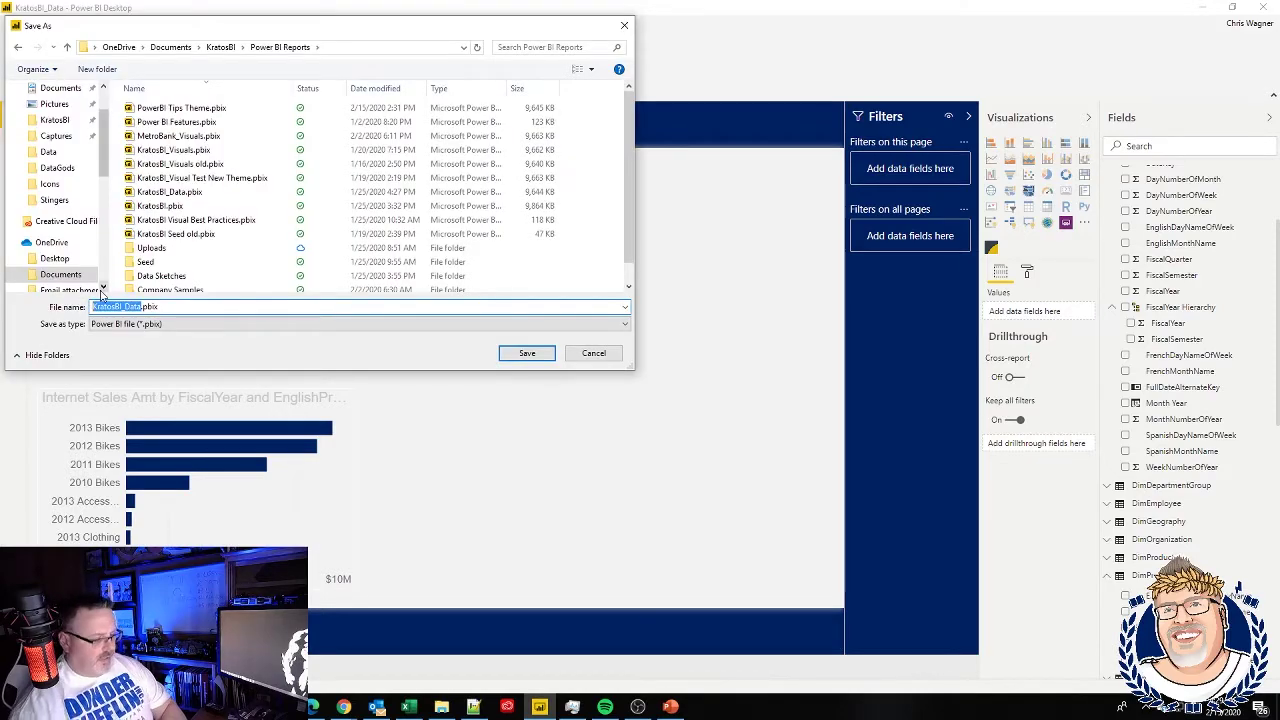
pyautogui.write('Powe')
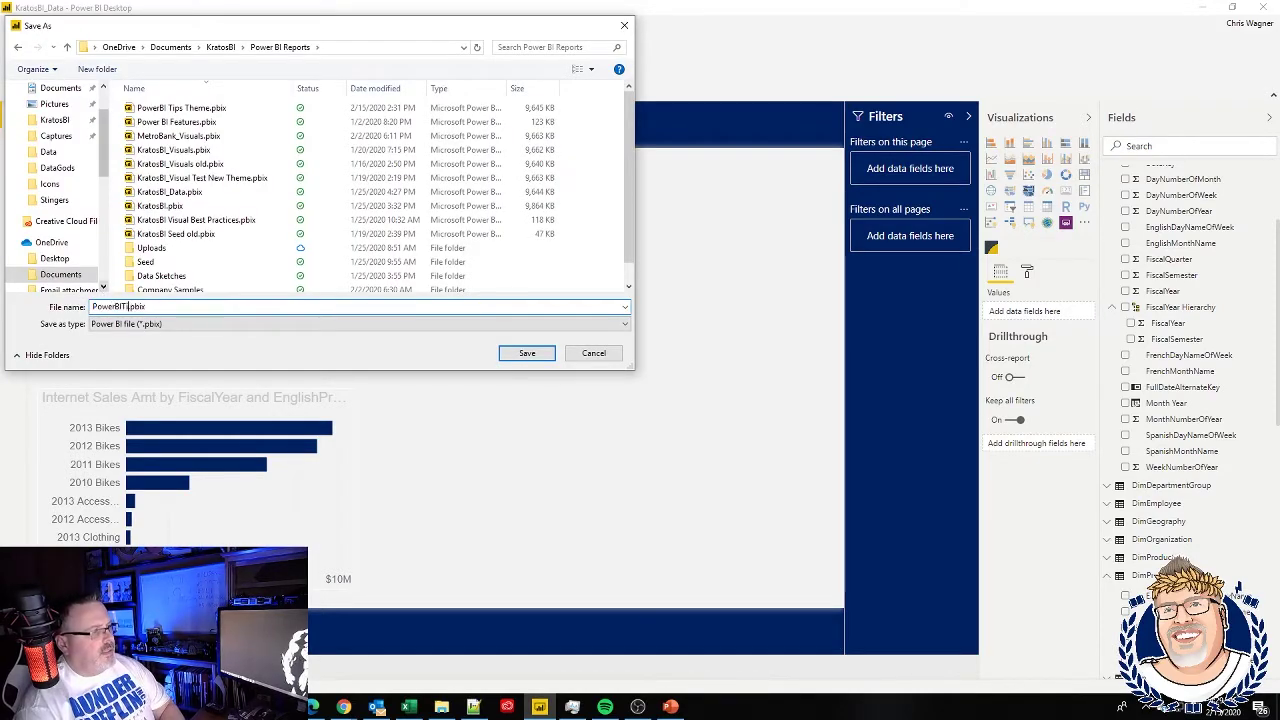
pyautogui.write('rBITipsCustomVisual')
pyautogui.press('Return')
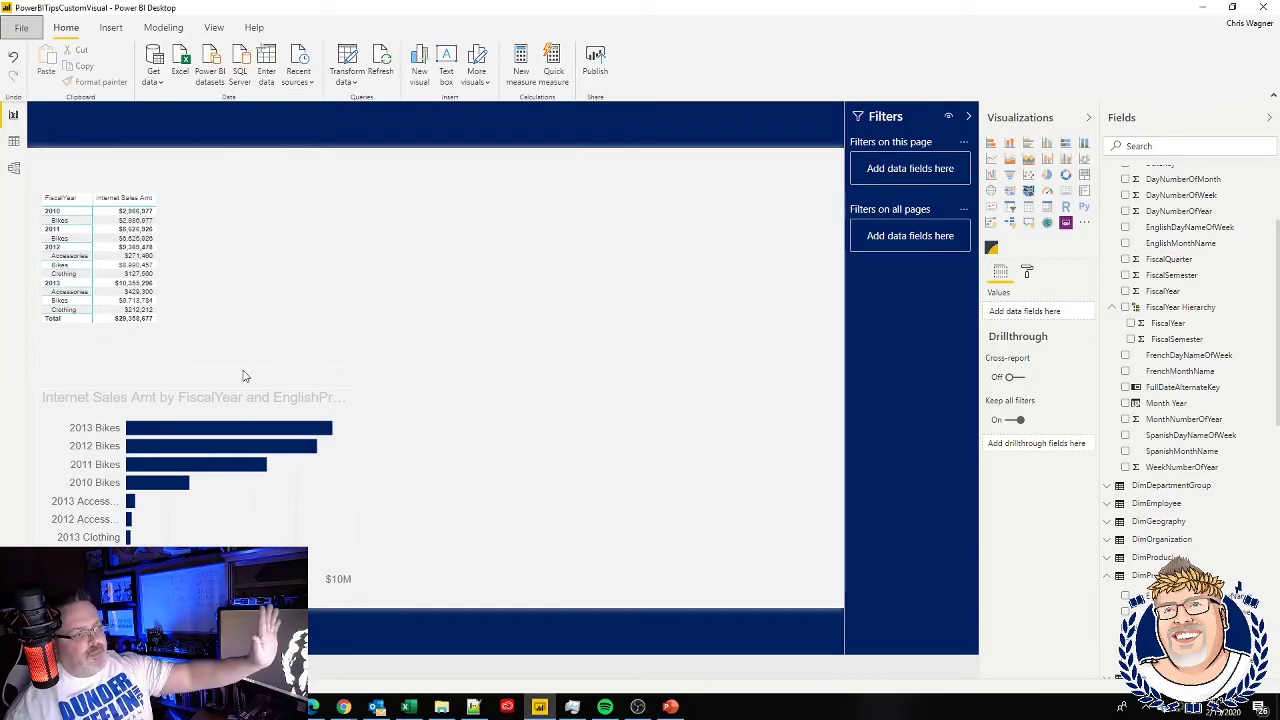
pyautogui.click(441, 707)
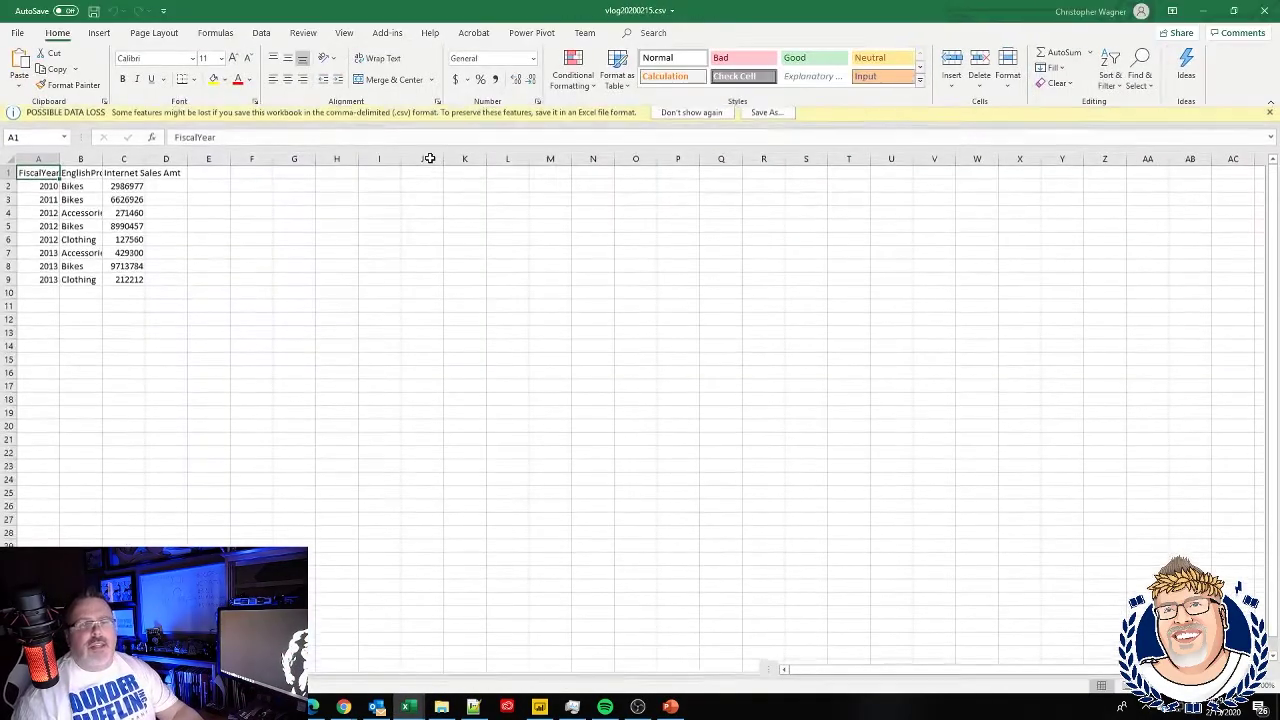
# - Autofit columns B and C in vlog20200215.csv, select sales amounts C2:C9, then close Excel
pyautogui.doubleClick(145, 163)
pyautogui.doubleClick(104, 164)
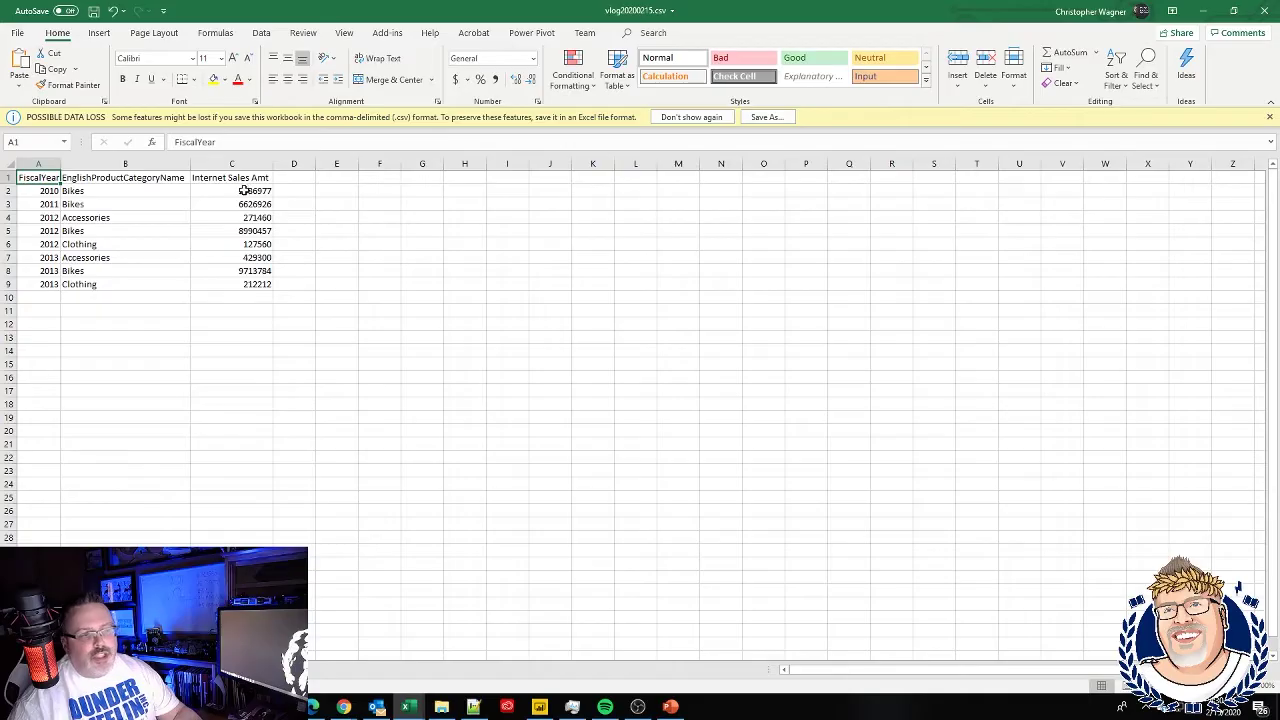
pyautogui.moveTo(244, 190); pyautogui.dragTo(258, 292)
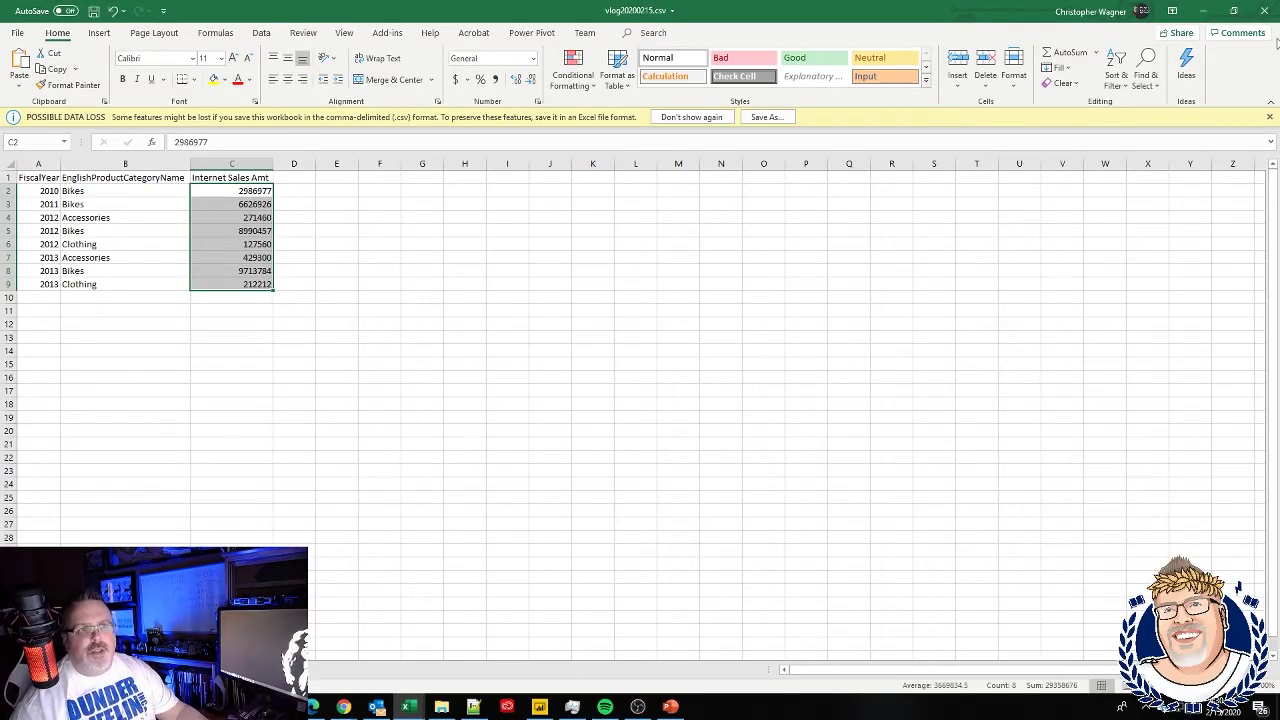
pyautogui.click(1264, 14)
pyautogui.click(842, 30)
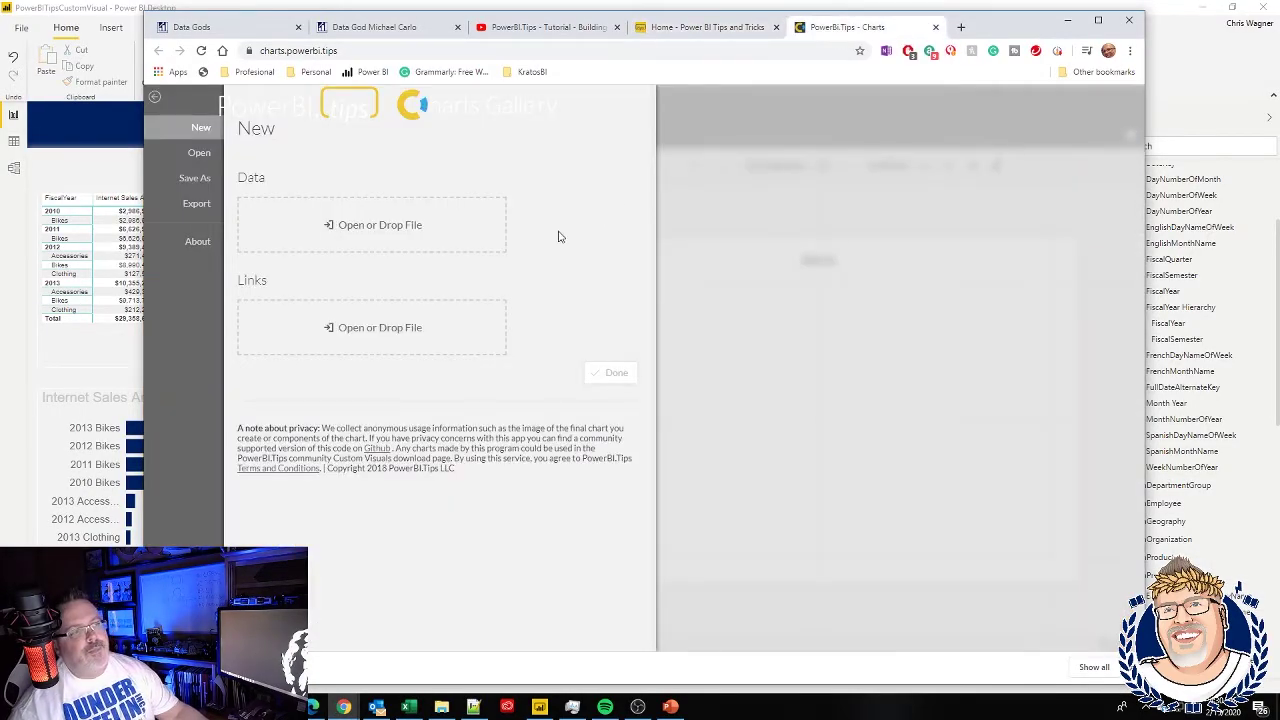
# - Load vlog20200215.csv into Charts, bringing in FiscalYear, EnglishProductCategory and Internet Sales Amt
pyautogui.click(395, 226)
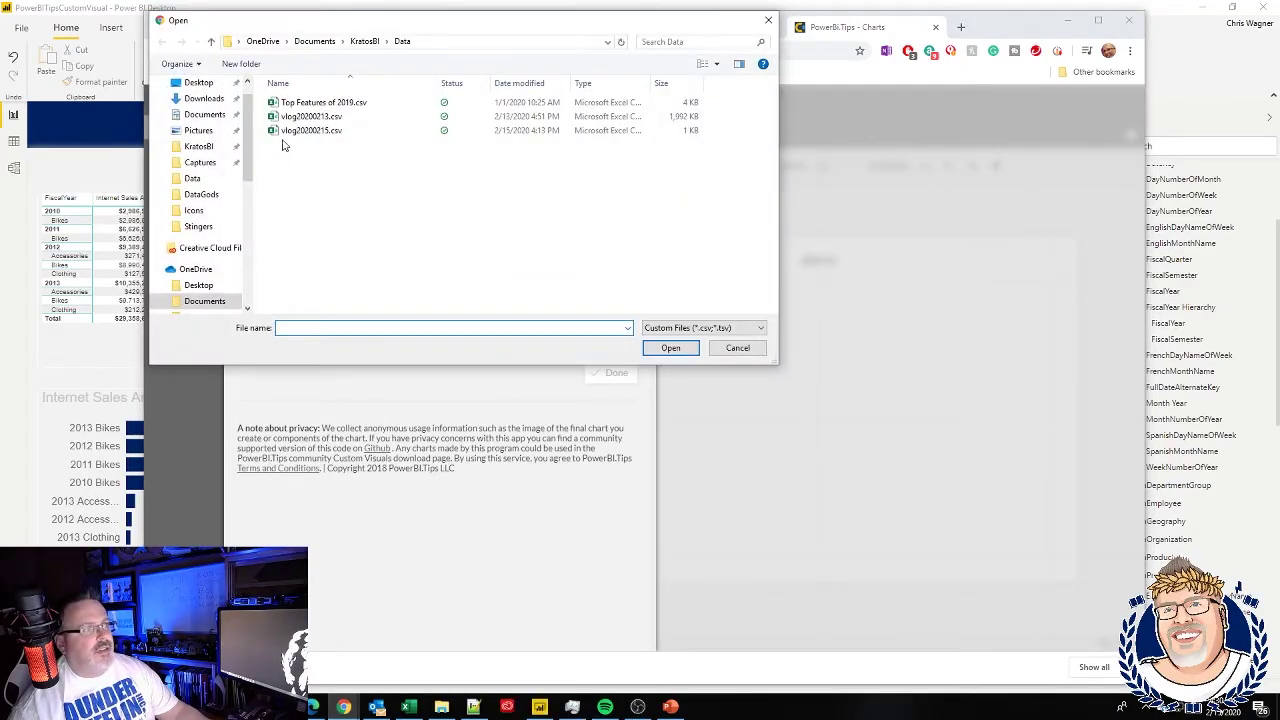
pyautogui.click(290, 131)
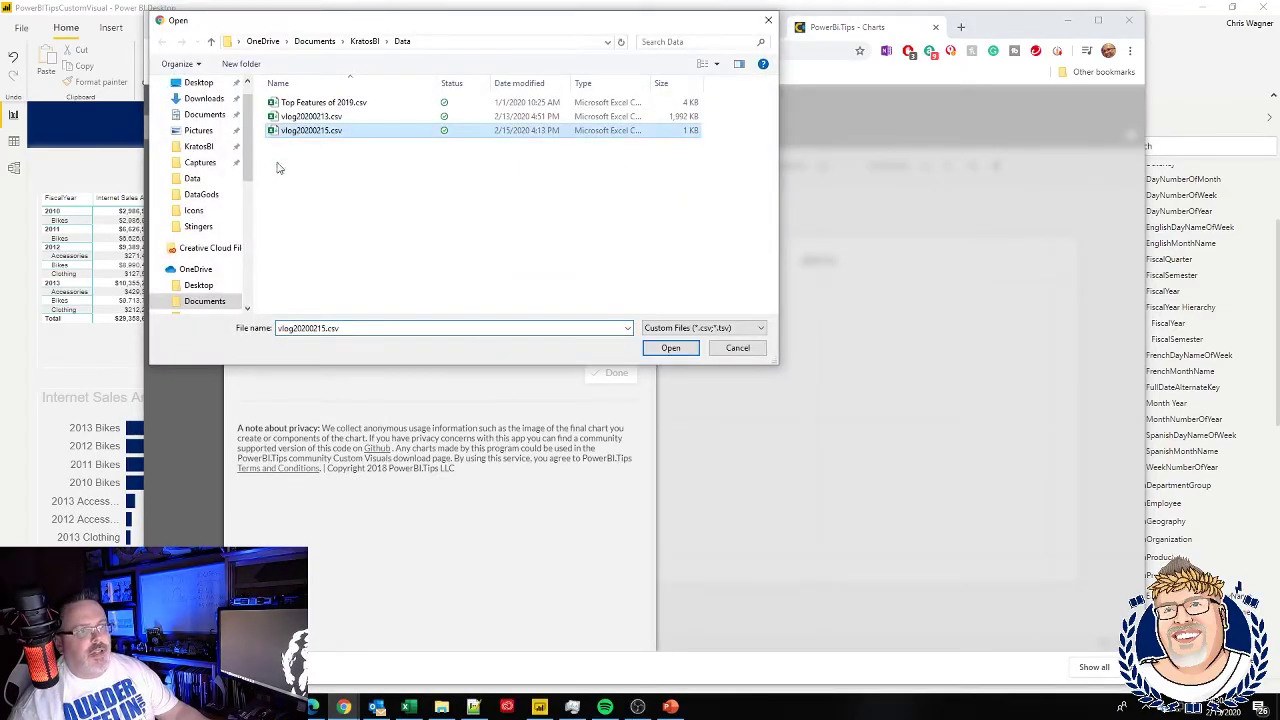
pyautogui.click(670, 348)
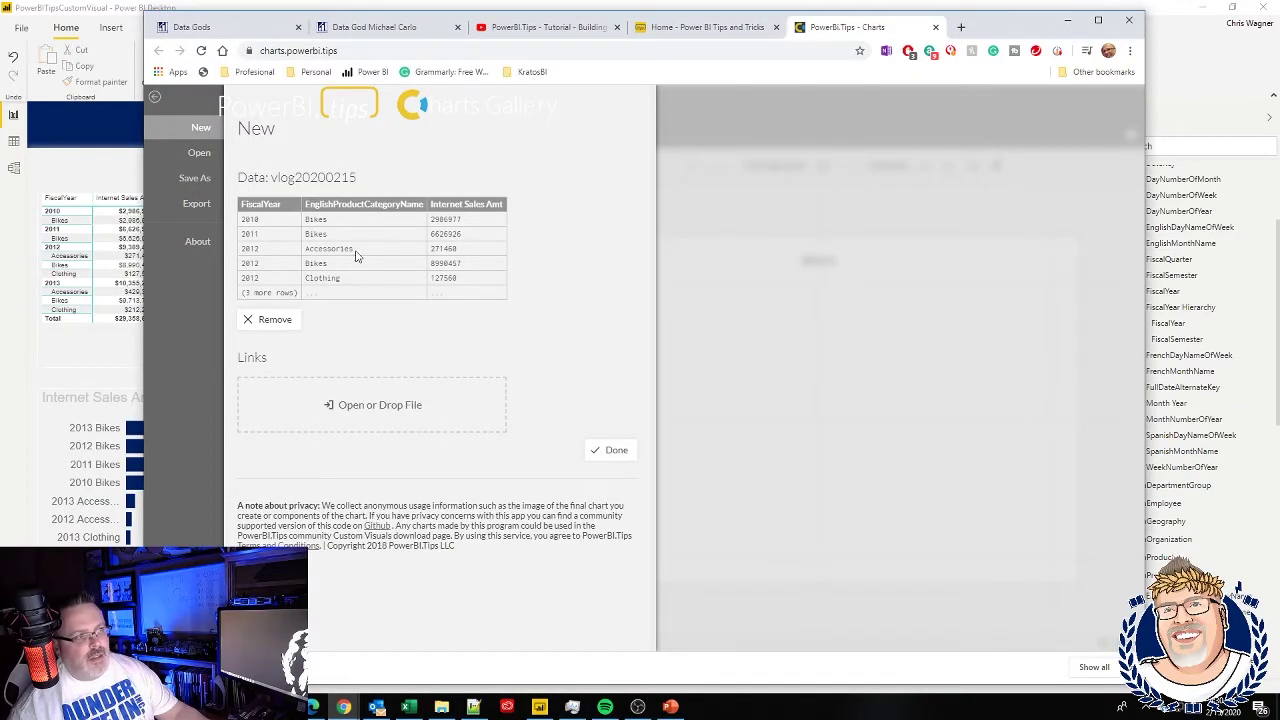
pyautogui.click(610, 450)
# - Select the plot area and draw a first plot segment in the top-right quarter
pyautogui.click(766, 297)
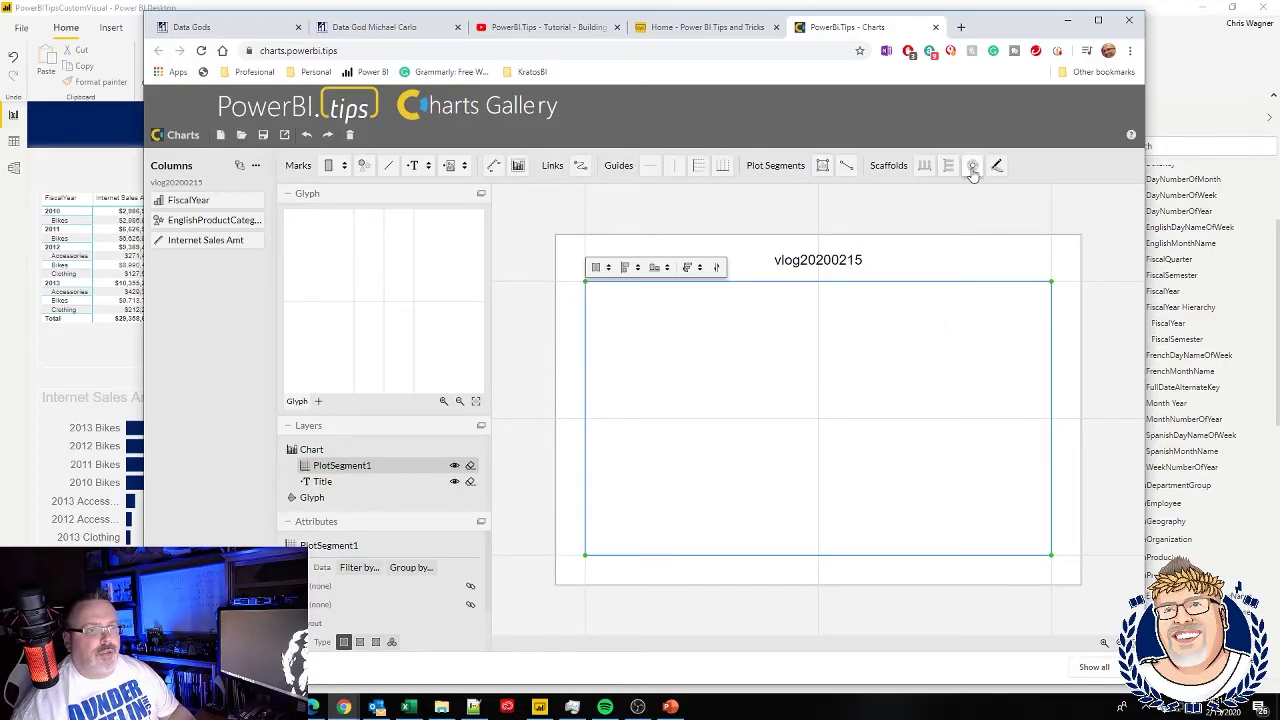
pyautogui.moveTo(972, 166); pyautogui.dragTo(976, 176)
pyautogui.click(822, 166)
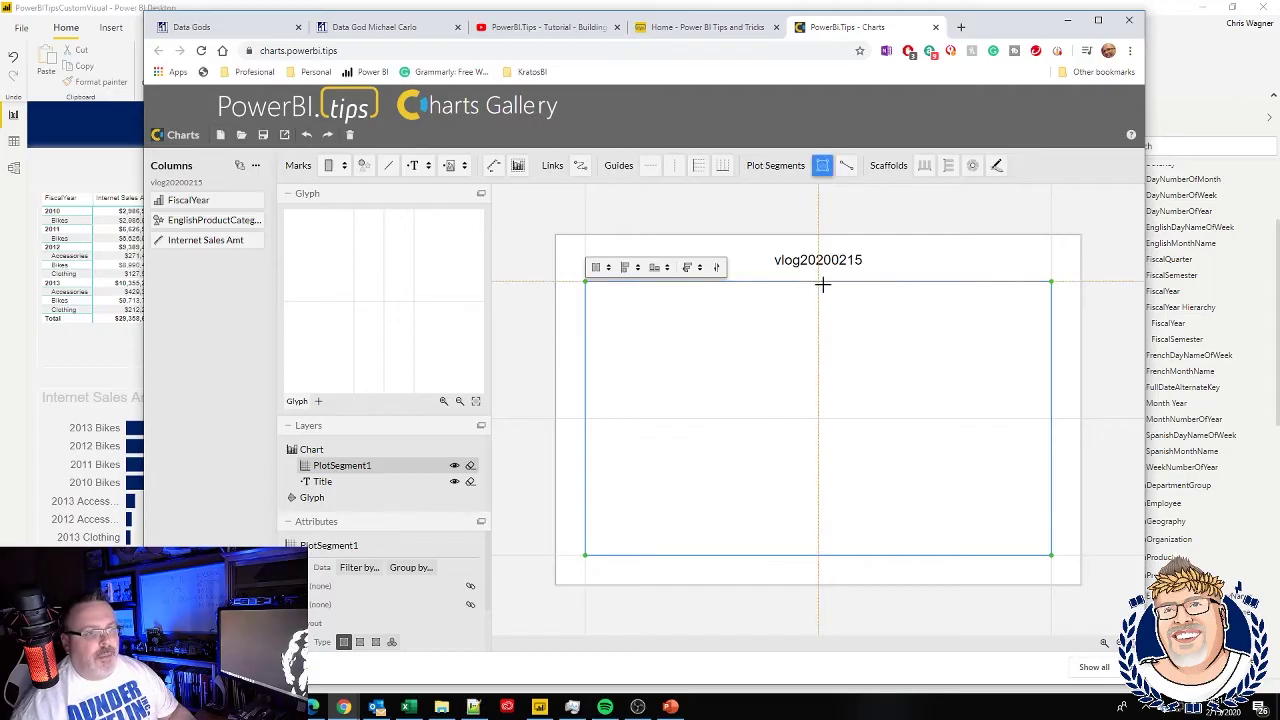
pyautogui.moveTo(818, 285); pyautogui.dragTo(1044, 420)
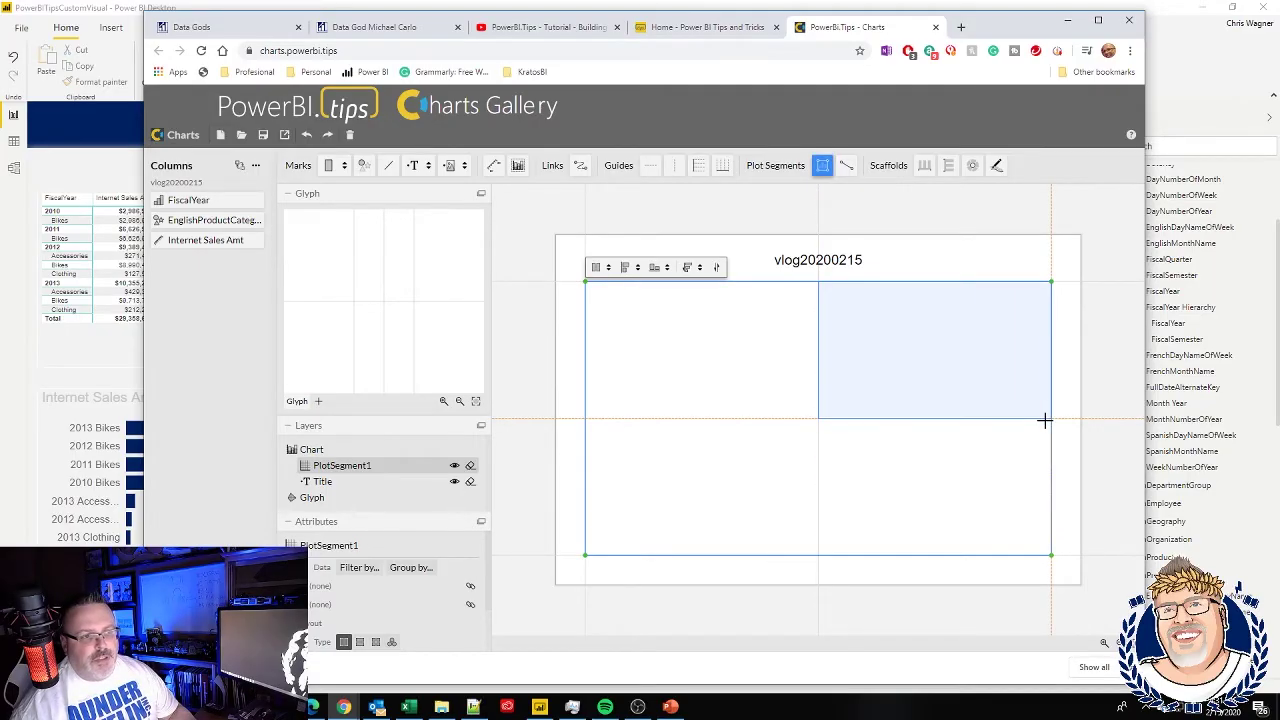
pyautogui.moveTo(1044, 420); pyautogui.dragTo(1046, 421)
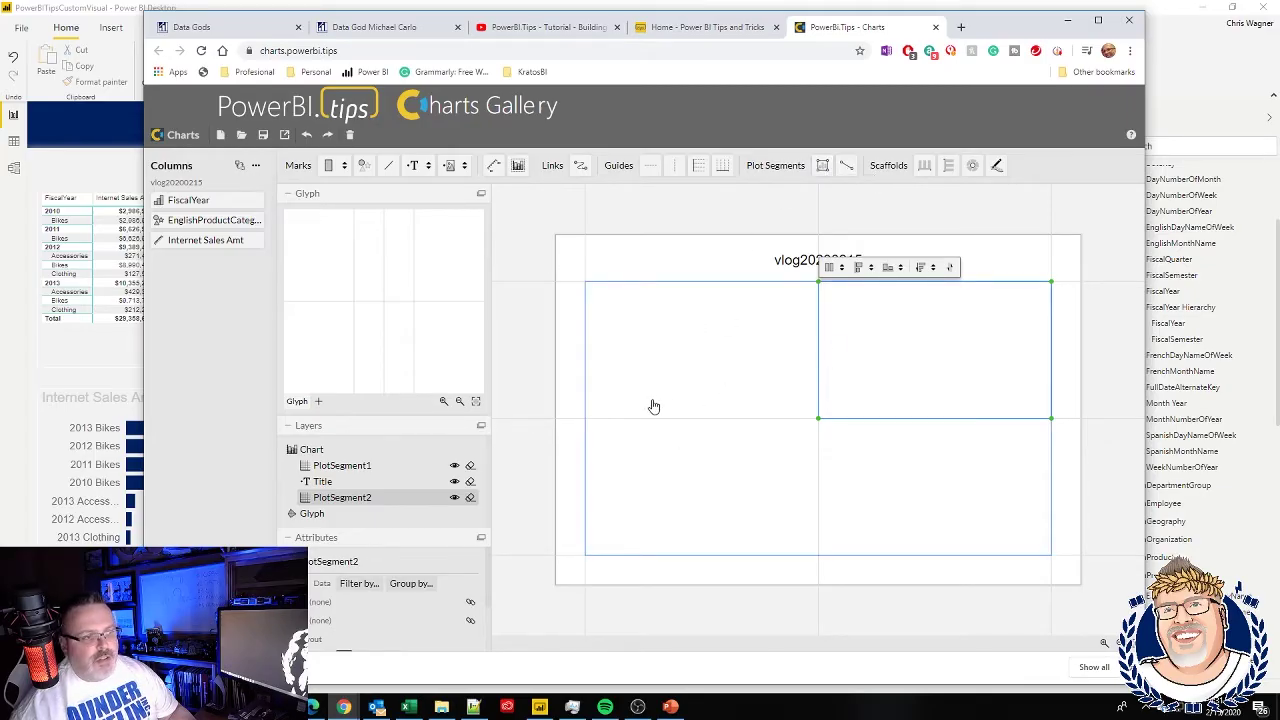
# - Shrink and then delete the original full-size plot segment
pyautogui.click(603, 413)
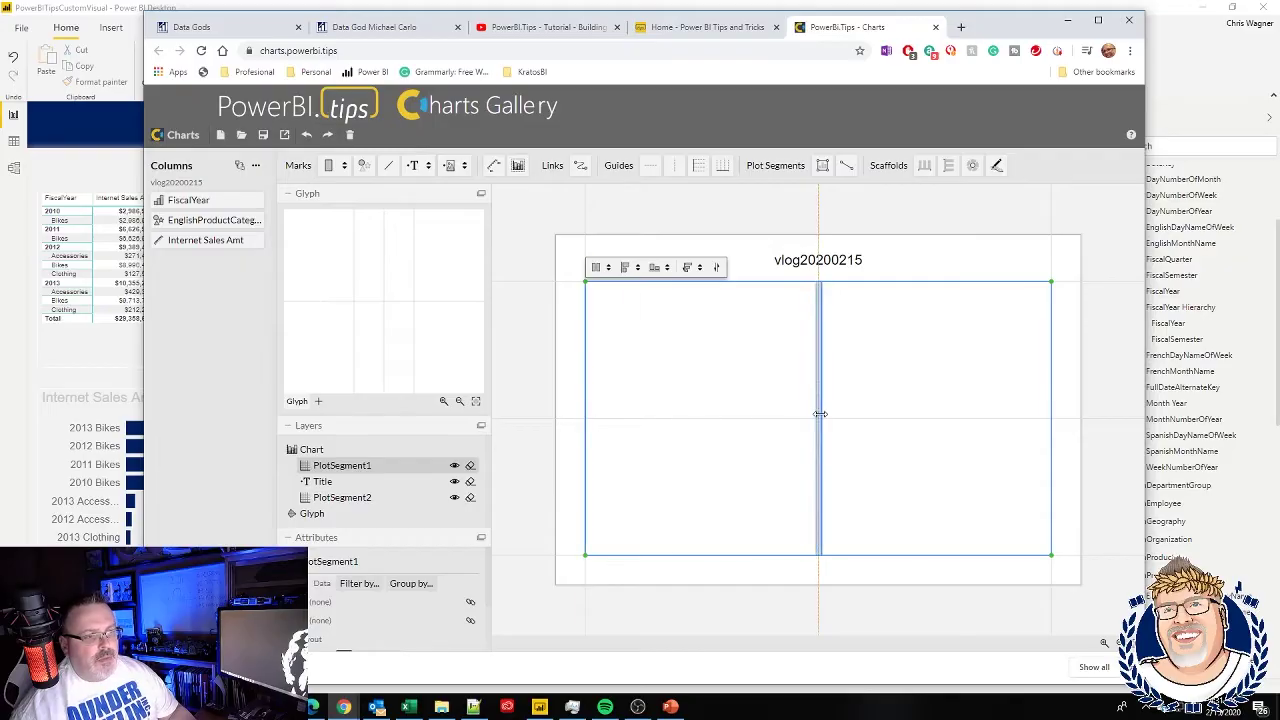
pyautogui.moveTo(818, 416); pyautogui.dragTo(825, 405)
pyautogui.moveTo(926, 278); pyautogui.dragTo(923, 419)
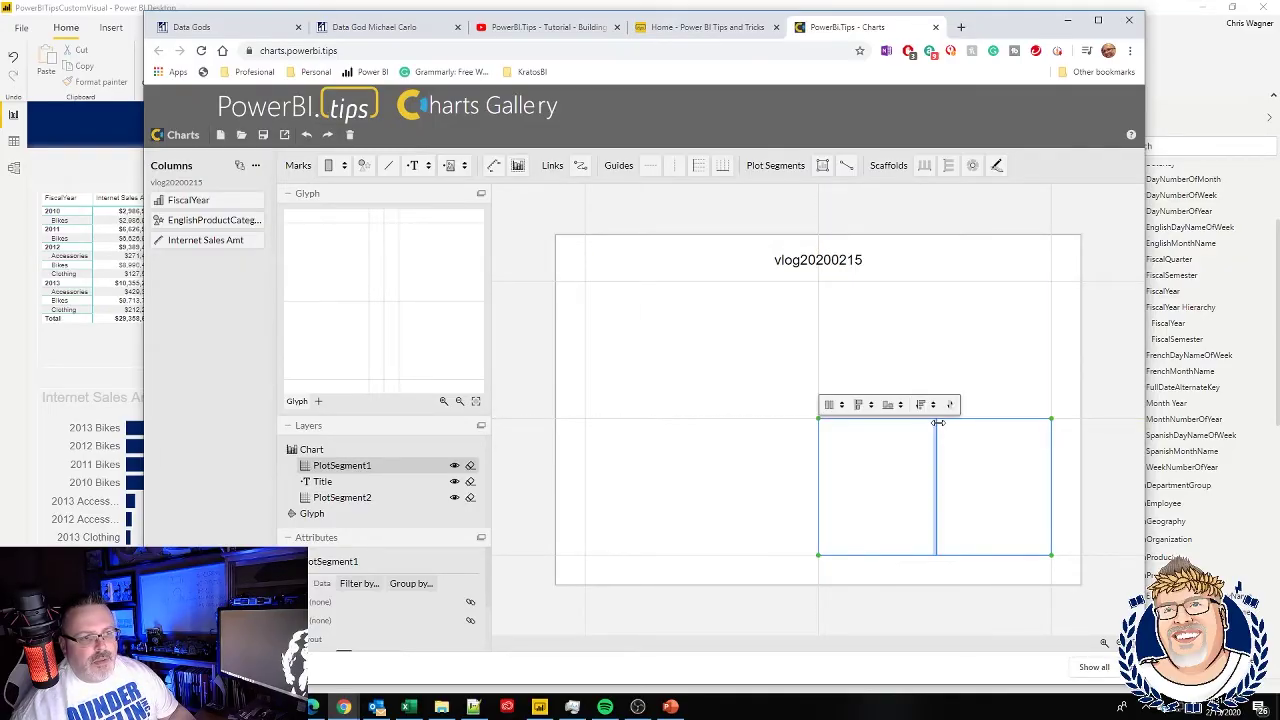
pyautogui.moveTo(952, 408); pyautogui.dragTo(923, 437)
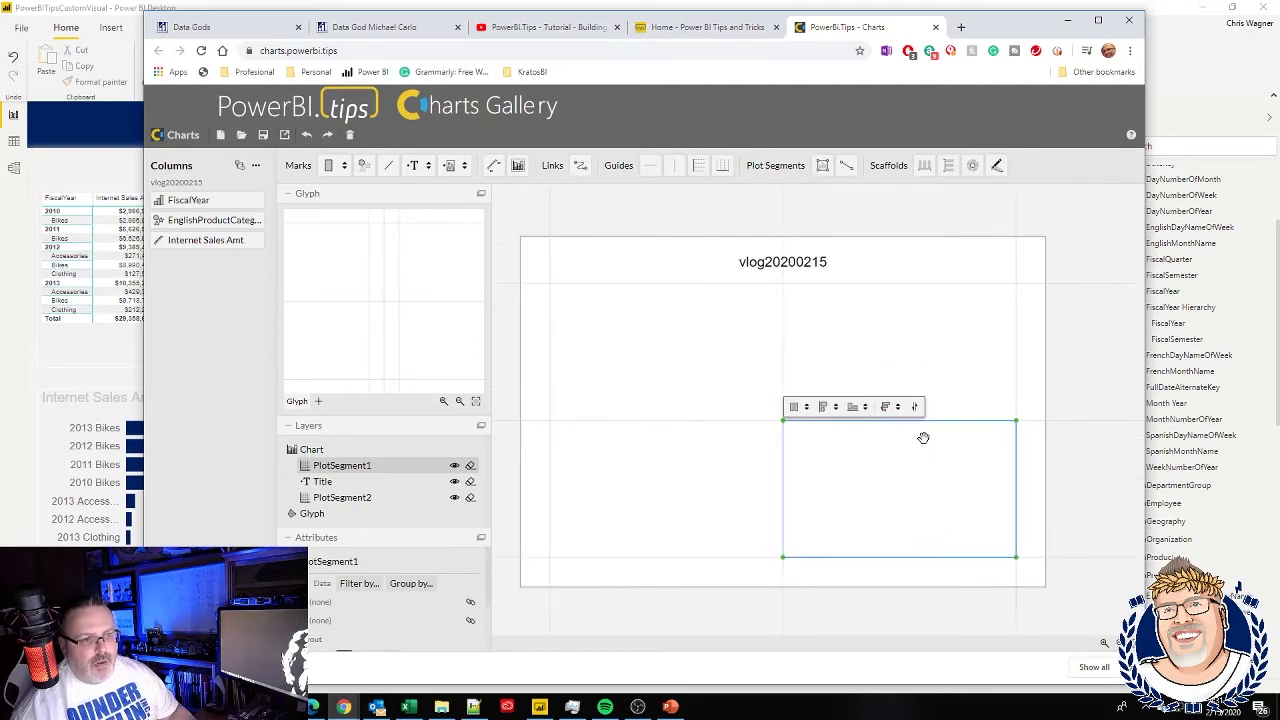
pyautogui.press('Delete')
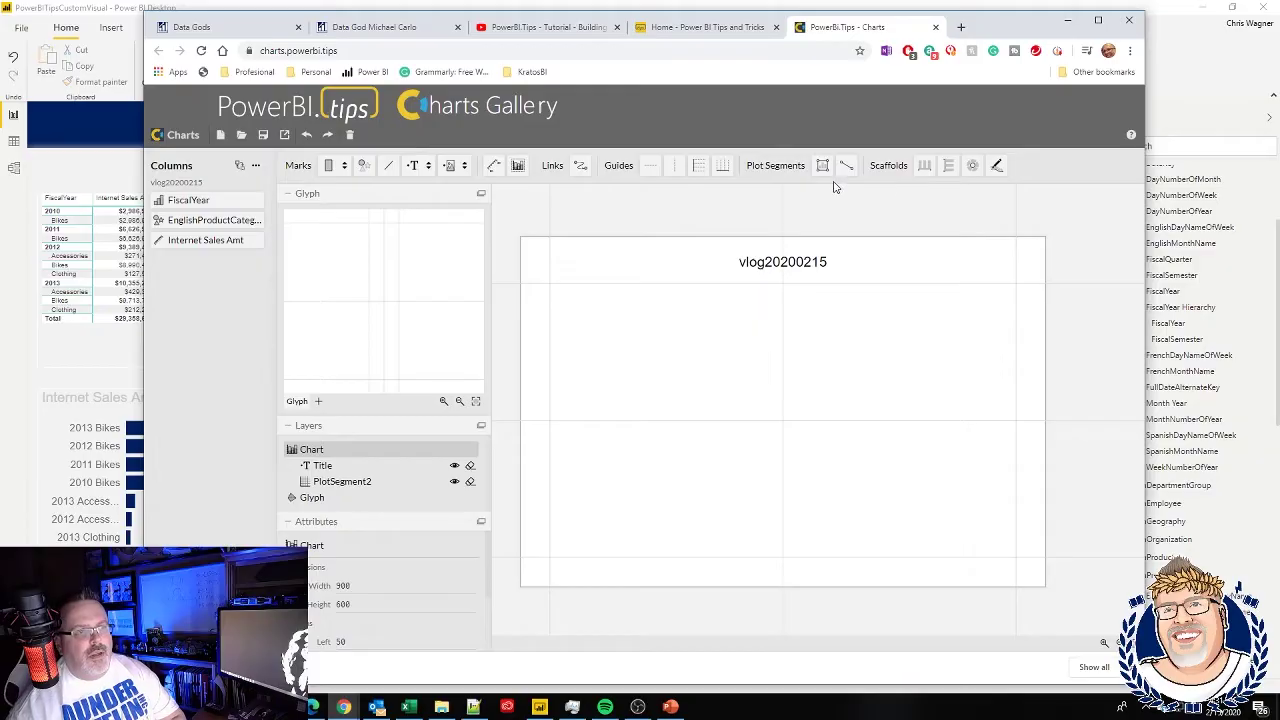
# - Draw plot segments in the top-right quarter, bottom-right quarter and left half
pyautogui.click(822, 167)
pyautogui.moveTo(786, 286); pyautogui.dragTo(1016, 420)
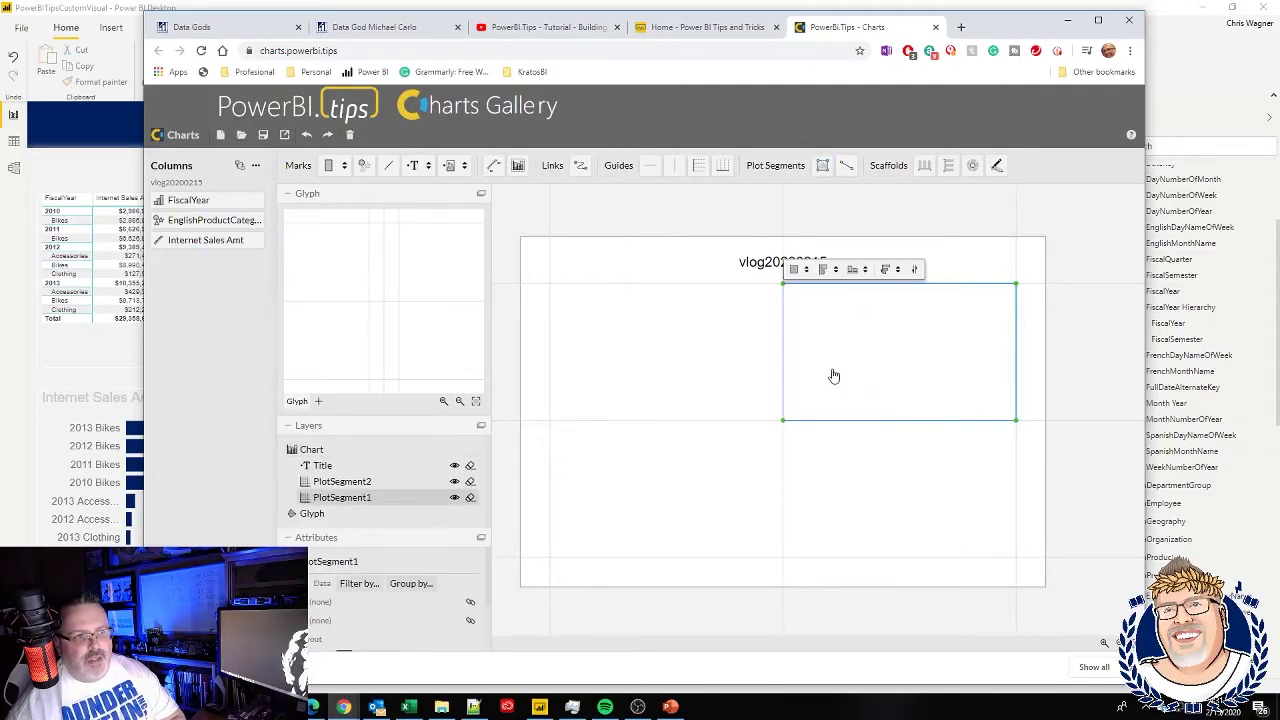
pyautogui.click(822, 167)
pyautogui.moveTo(784, 421); pyautogui.dragTo(1016, 556)
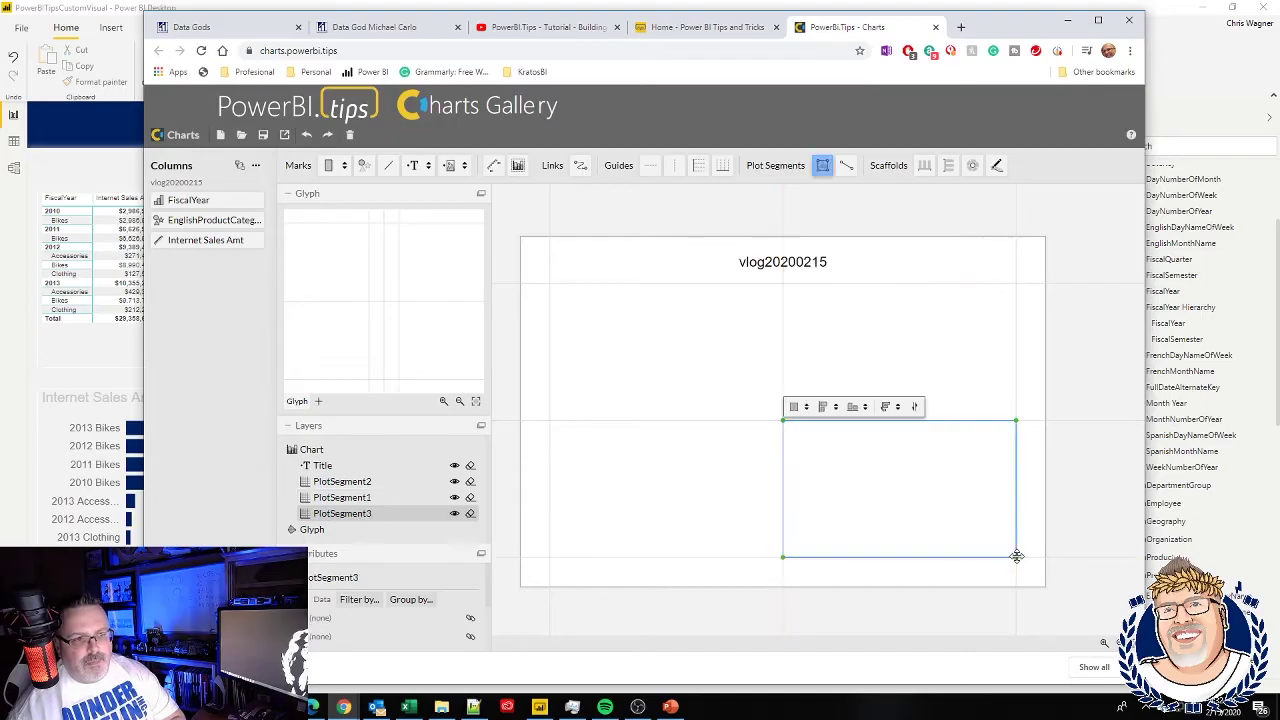
pyautogui.click(822, 167)
pyautogui.moveTo(549, 283); pyautogui.dragTo(782, 557)
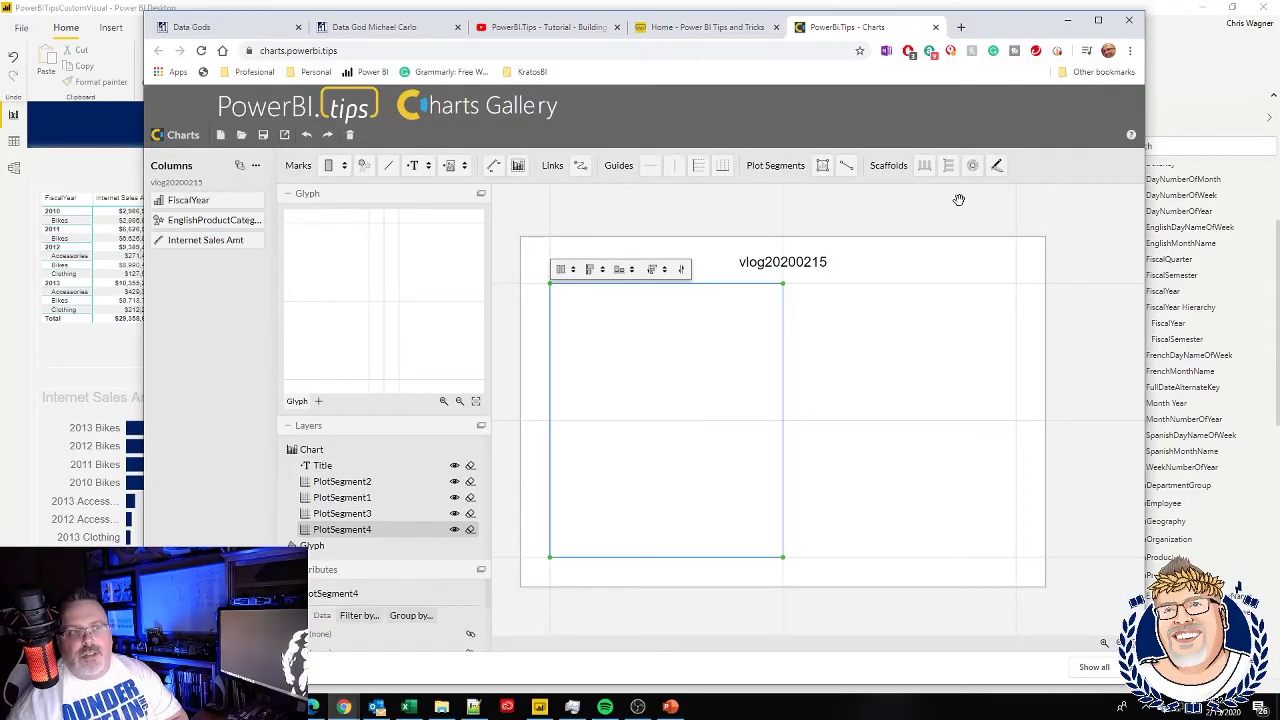
# - Drop the polar scaffold onto the left-half segment, turning it into concentric circles
pyautogui.moveTo(972, 165); pyautogui.dragTo(718, 336)
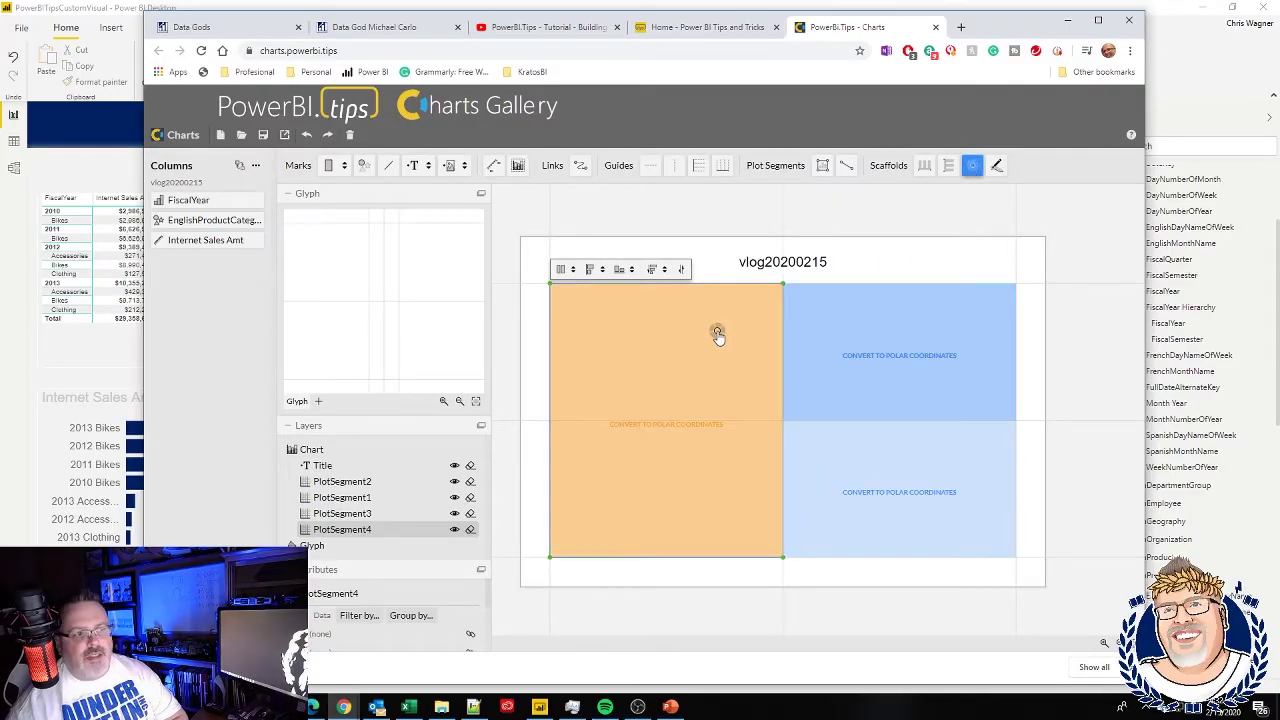
pyautogui.moveTo(718, 336); pyautogui.dragTo(715, 330)
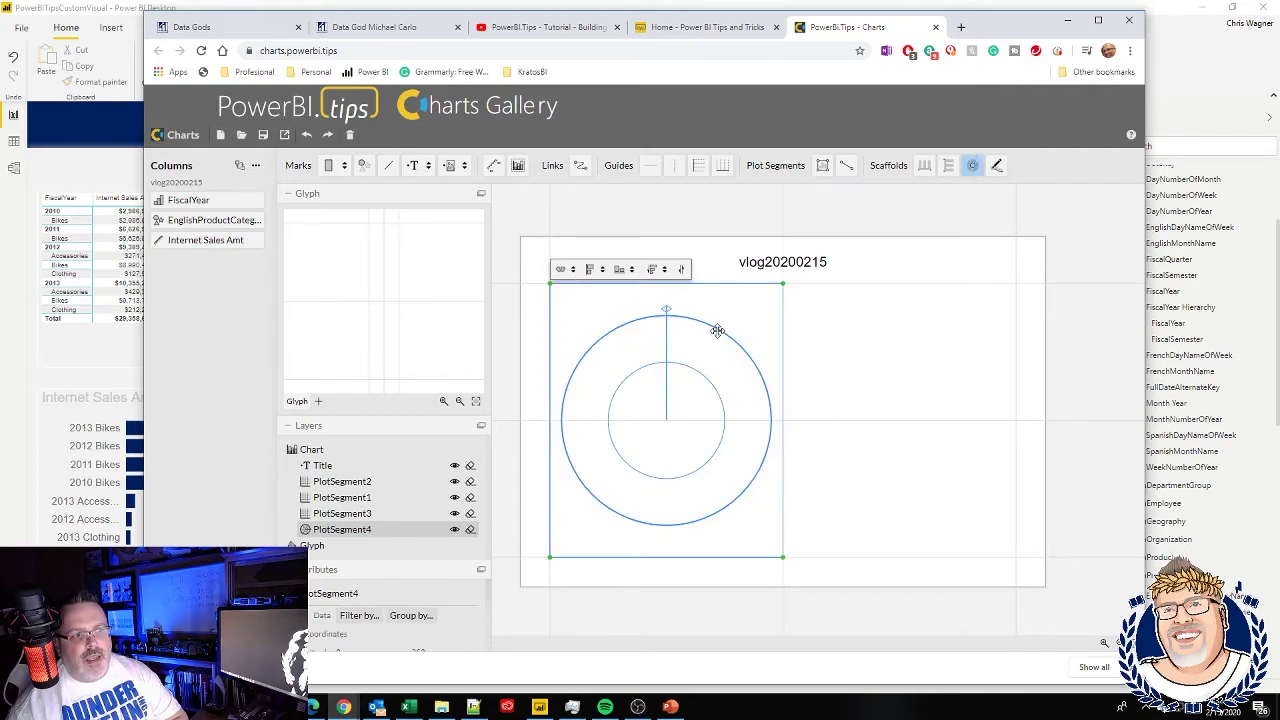
pyautogui.moveTo(946, 166); pyautogui.dragTo(888, 320)
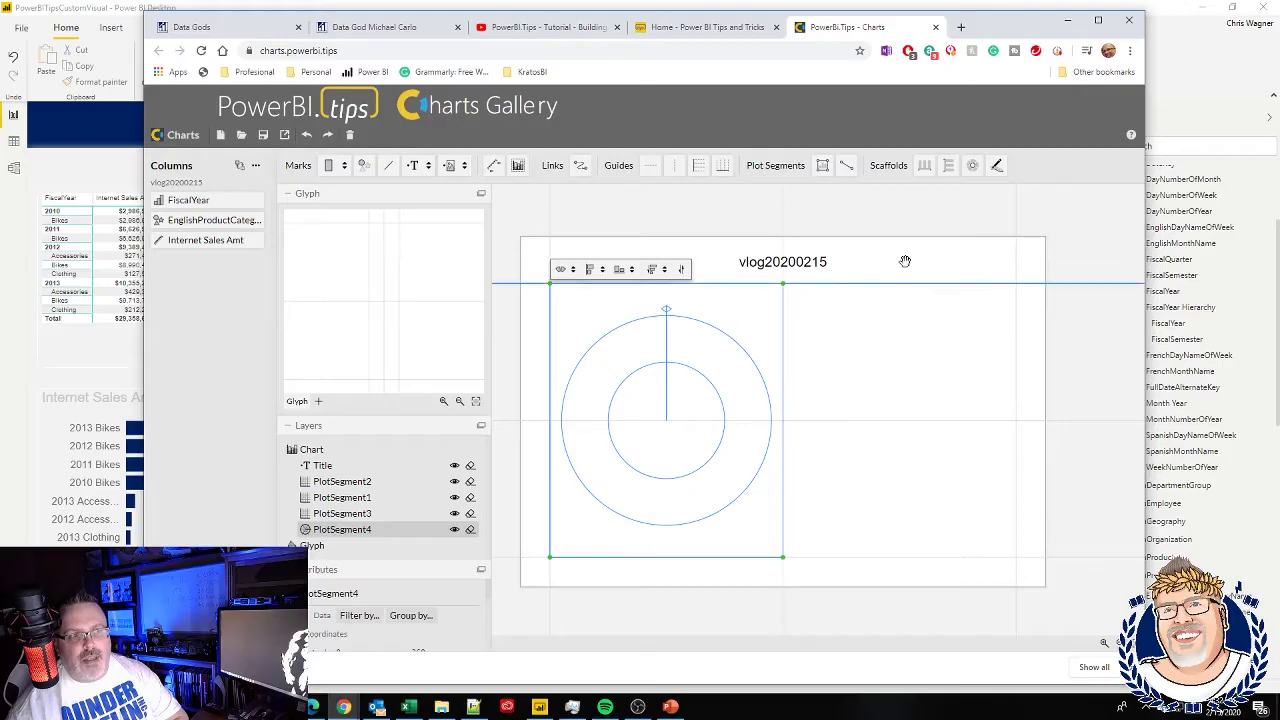
pyautogui.moveTo(924, 165); pyautogui.dragTo(903, 489)
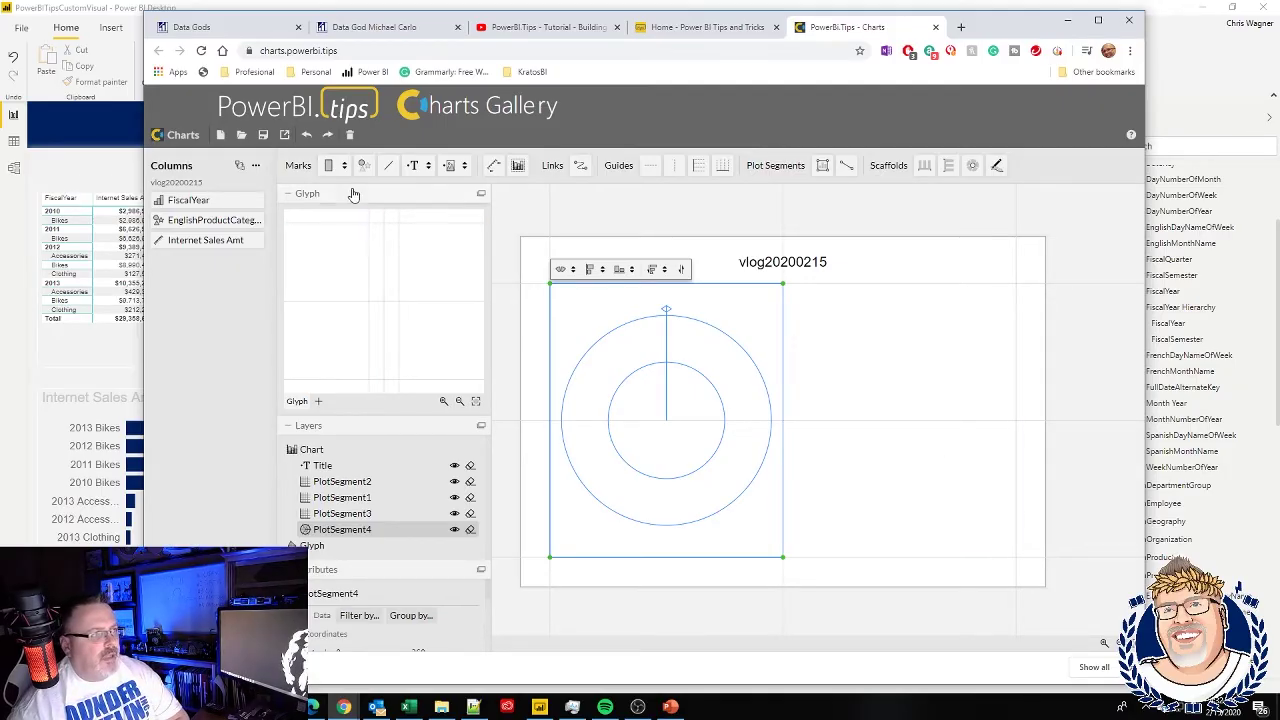
# - Add a rectangle mark to the glyph with height bound to Internet Sales Amt
pyautogui.moveTo(329, 165); pyautogui.dragTo(381, 288)
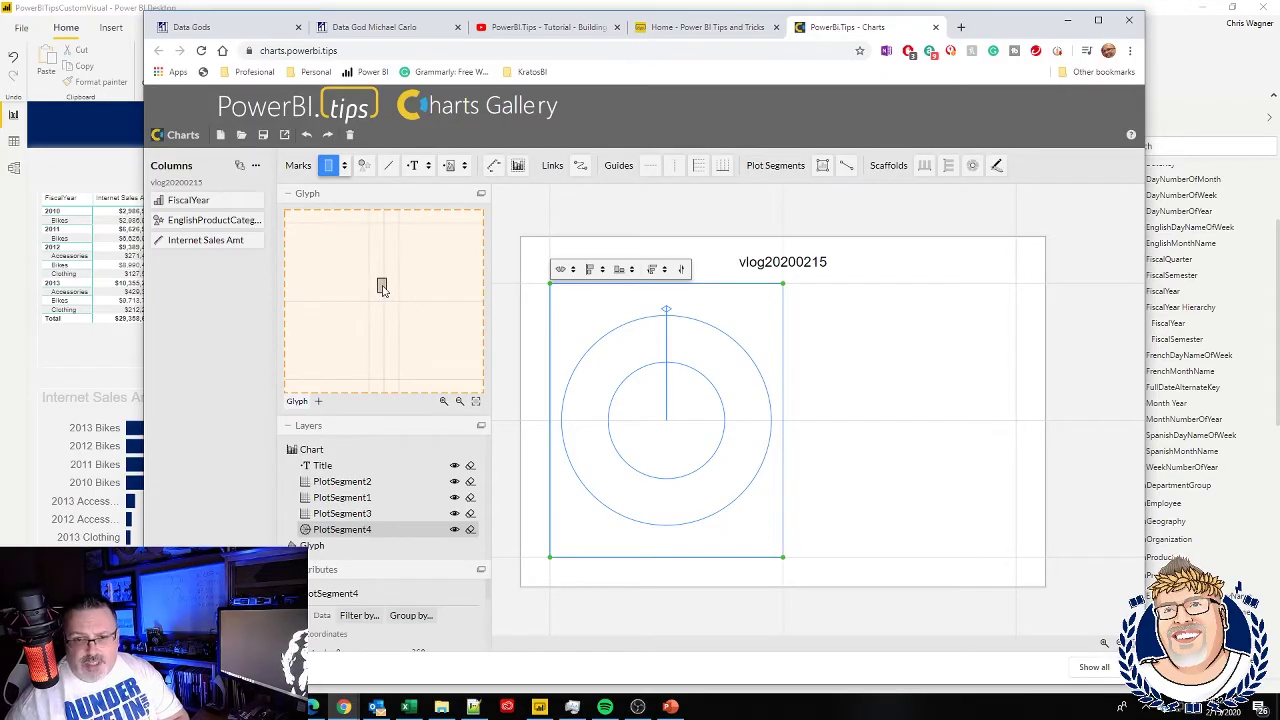
pyautogui.moveTo(381, 288); pyautogui.dragTo(384, 291)
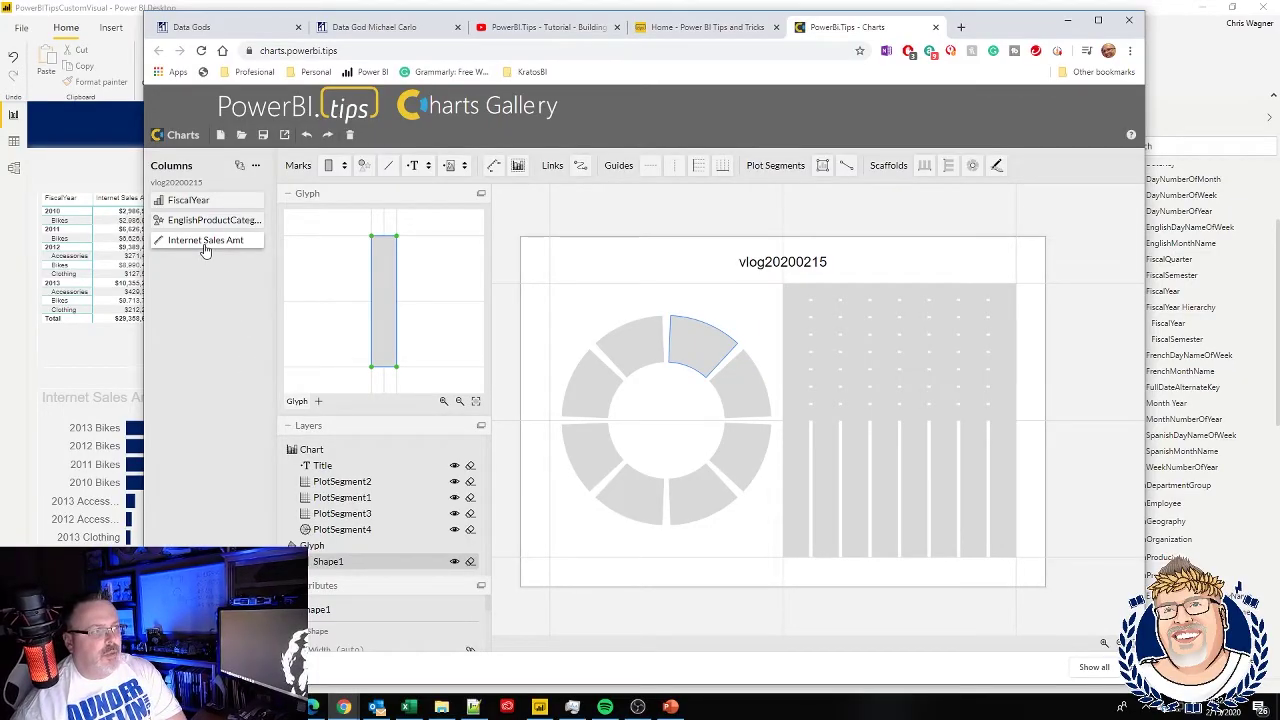
pyautogui.moveTo(204, 250)
pyautogui.mouseDown()
pyautogui.moveTo(348, 303)
pyautogui.moveTo(370, 295)
pyautogui.mouseUp()
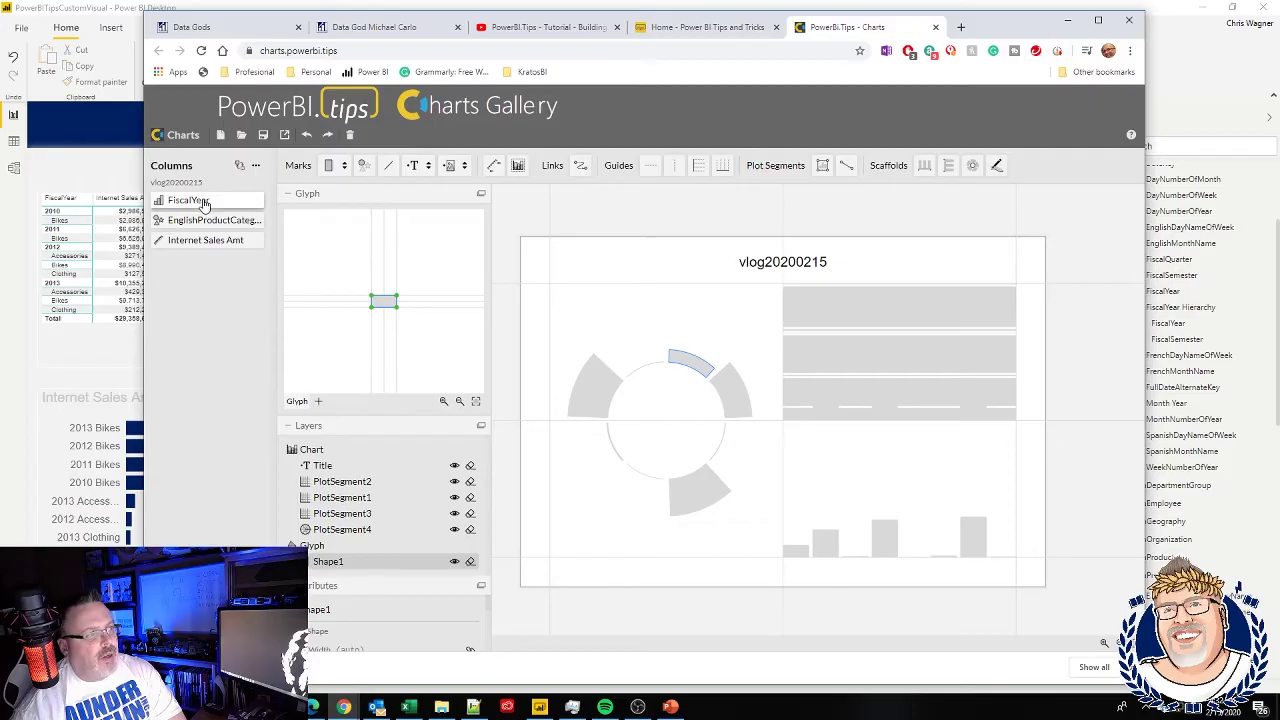
# - Group the polar and lower-right segments by FiscalYear and the upper-right by EnglishProductCategory
pyautogui.moveTo(203, 203); pyautogui.dragTo(578, 360)
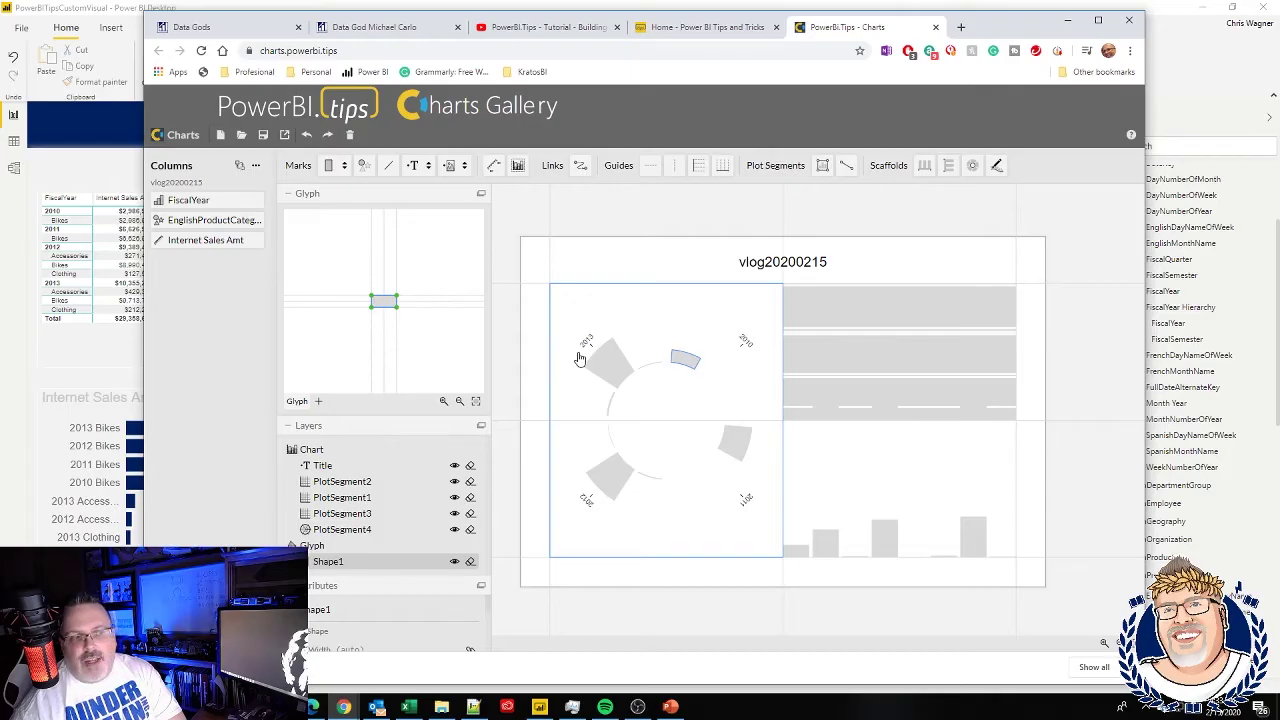
pyautogui.click(686, 380)
pyautogui.moveTo(201, 203); pyautogui.dragTo(898, 565)
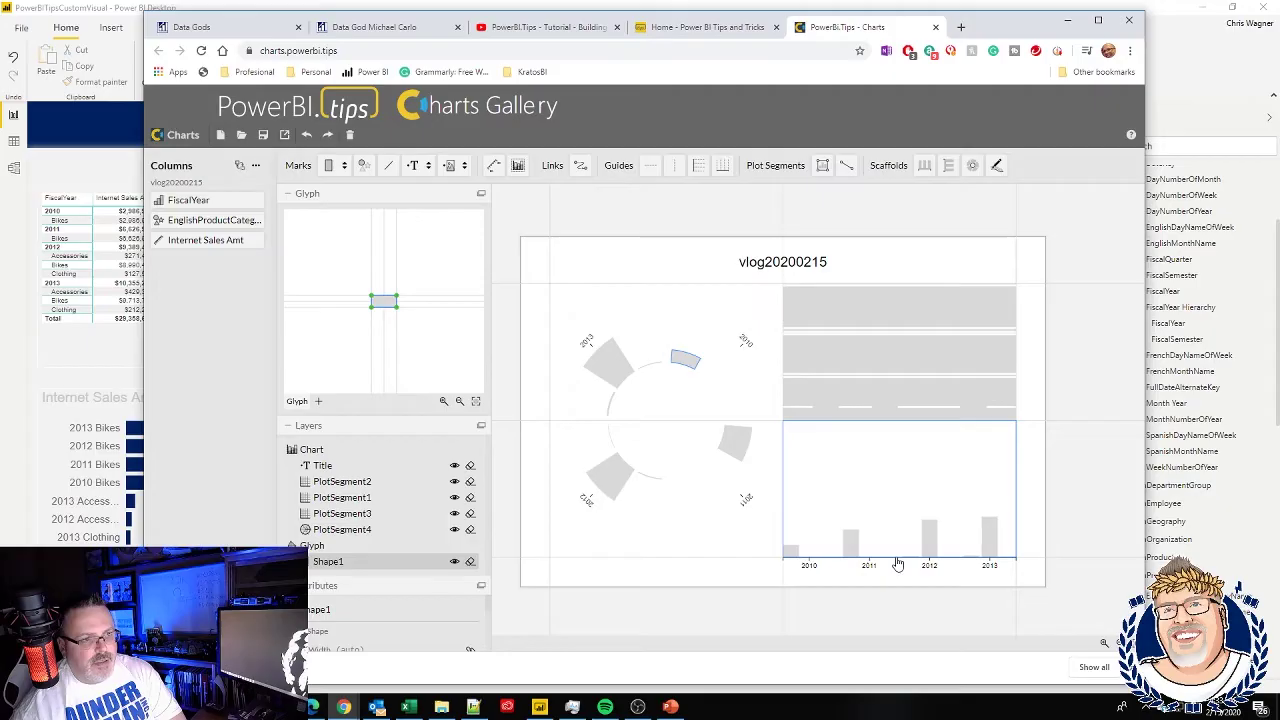
pyautogui.moveTo(210, 220); pyautogui.dragTo(890, 427)
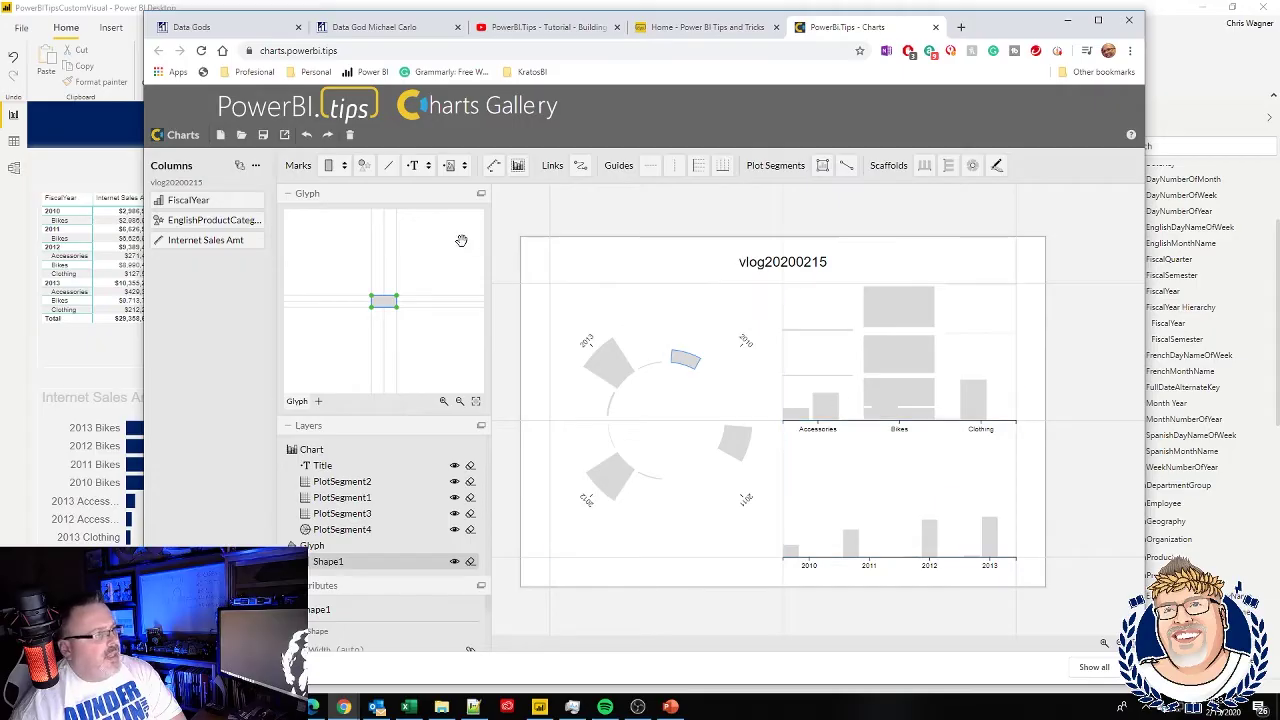
# - Centre the stacked bars in the upper-right category segment
pyautogui.click(796, 336)
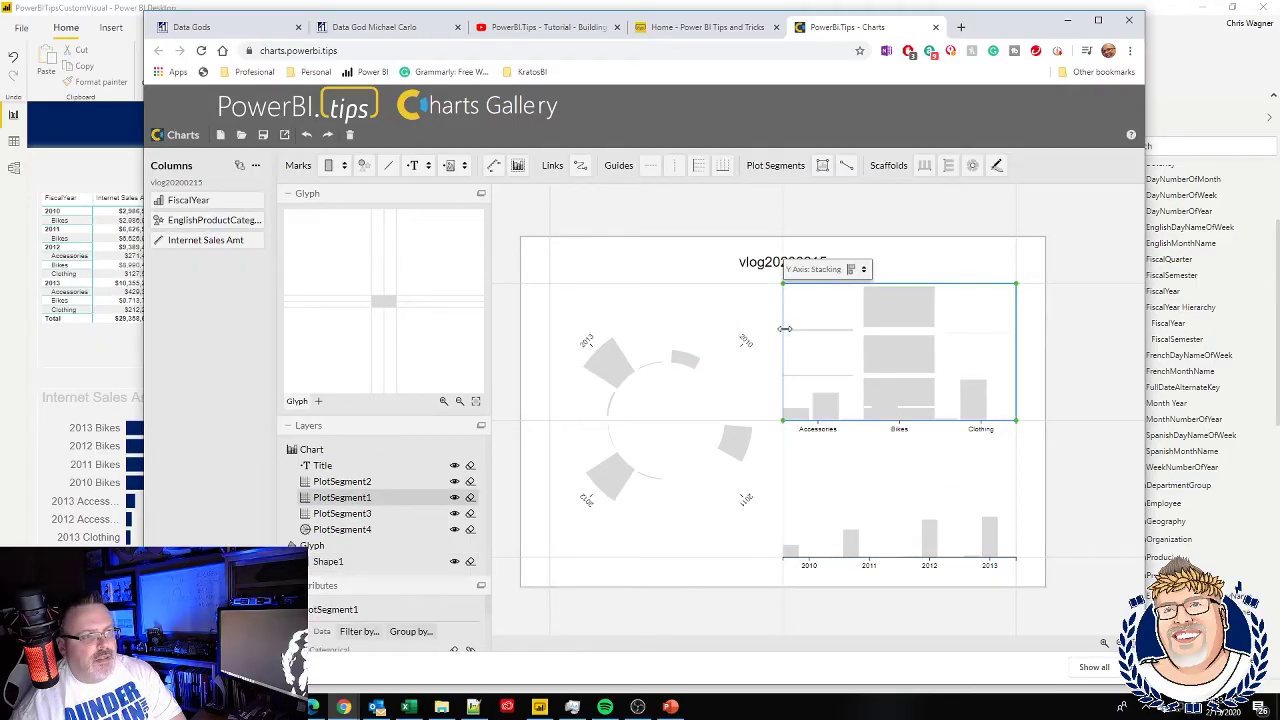
pyautogui.click(858, 270)
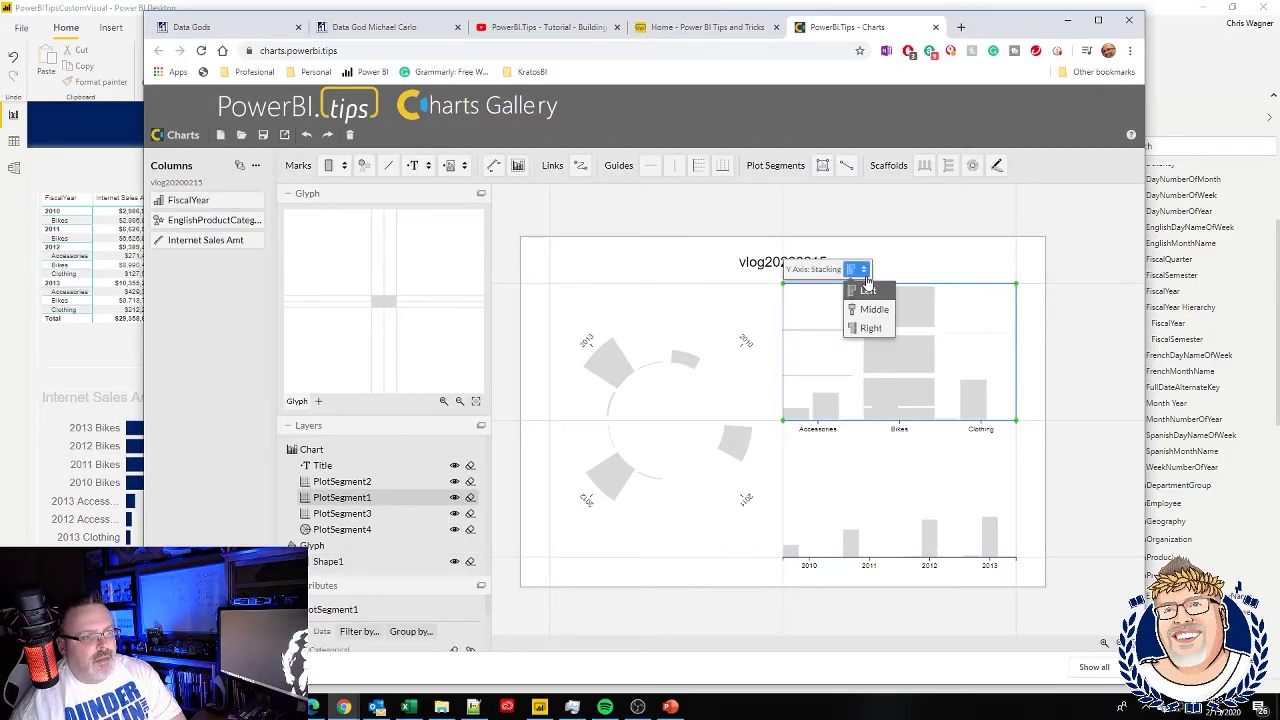
pyautogui.click(868, 312)
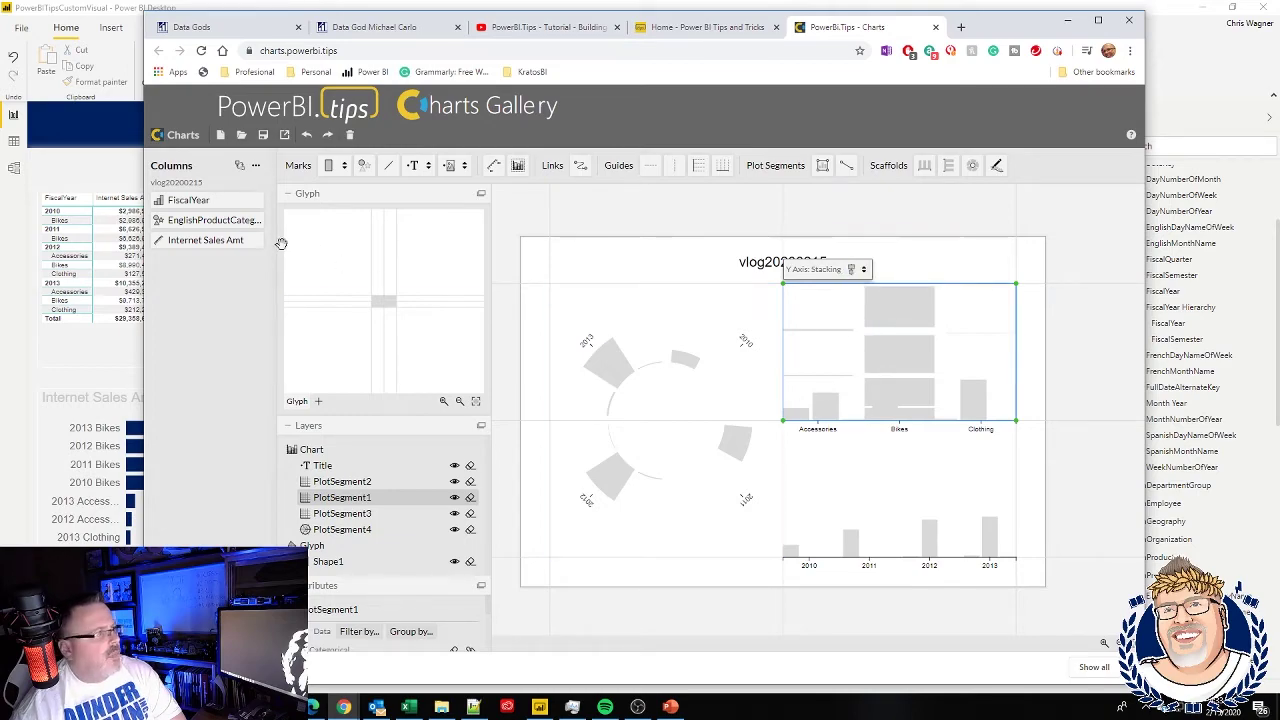
# - Scale the upper-right bars by Internet Sales Amt and add a vertical Accessories, Bikes, Clothing axis
pyautogui.moveTo(204, 245); pyautogui.dragTo(778, 335)
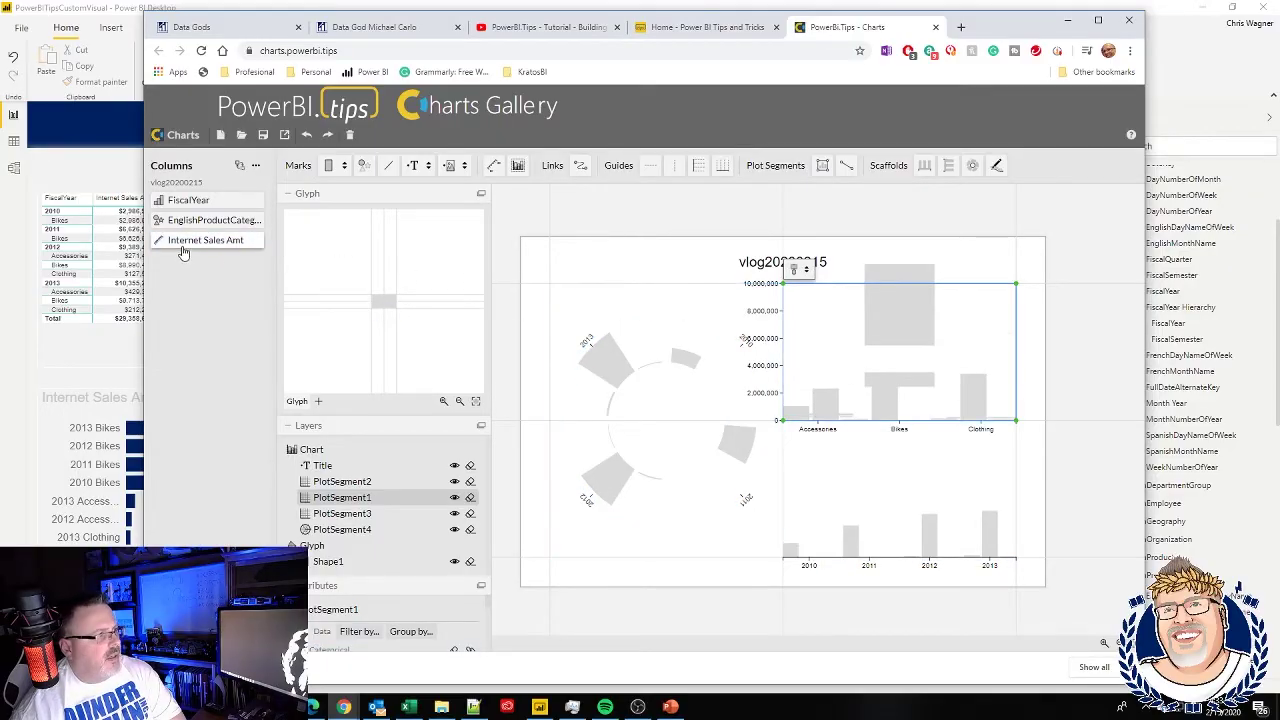
pyautogui.moveTo(190, 248); pyautogui.dragTo(779, 484)
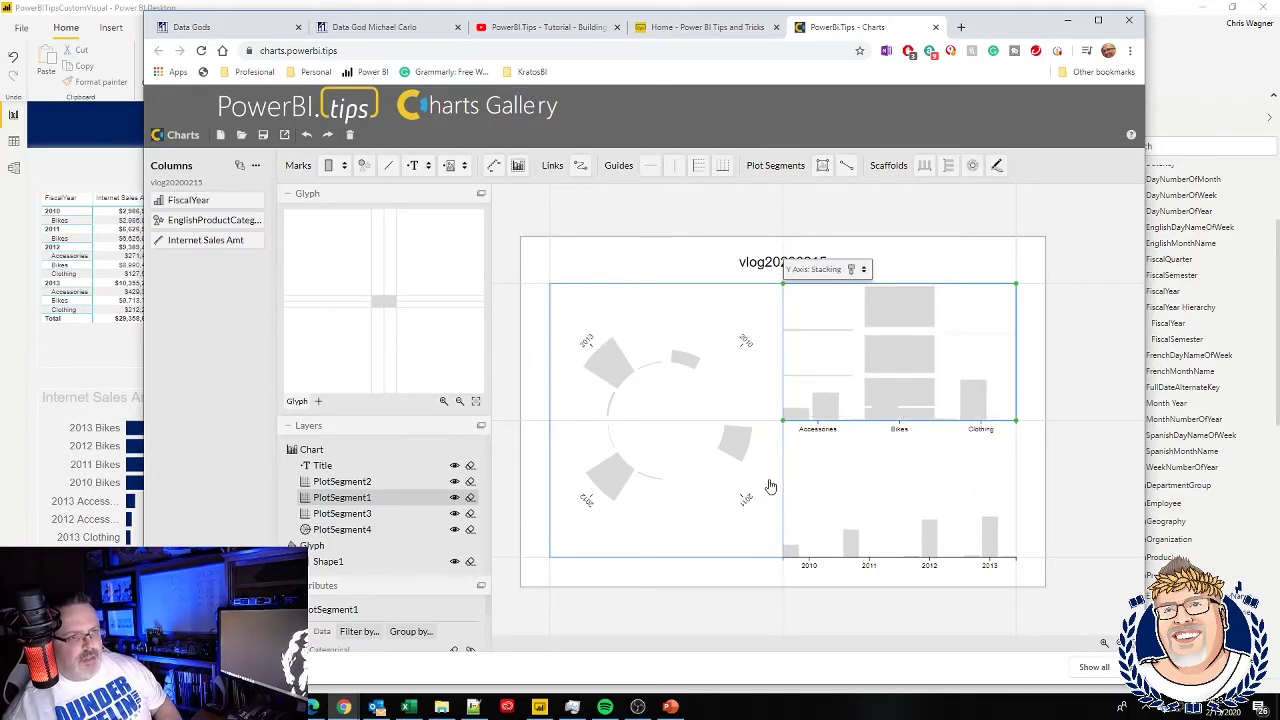
pyautogui.moveTo(224, 232); pyautogui.dragTo(780, 358)
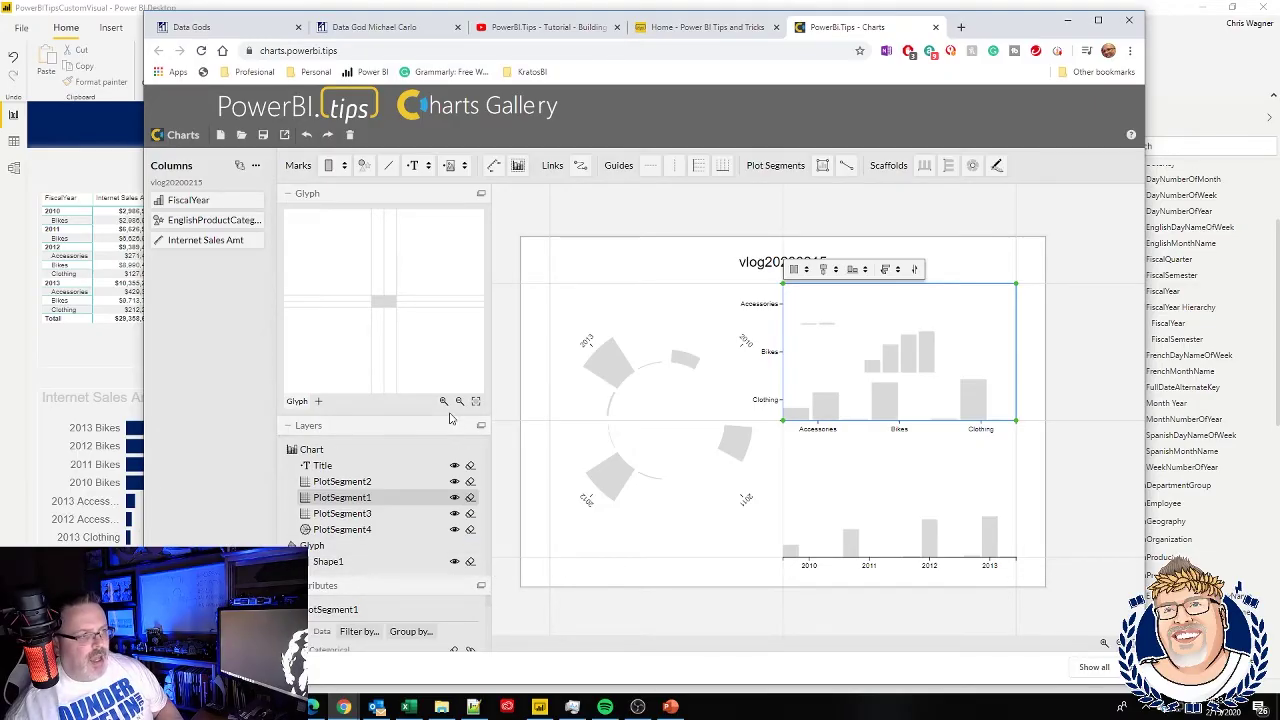
# - Select the Shape1 bar layer of the lower year chart and fit the whole chart into view
pyautogui.scroll(-3, 487, 612)
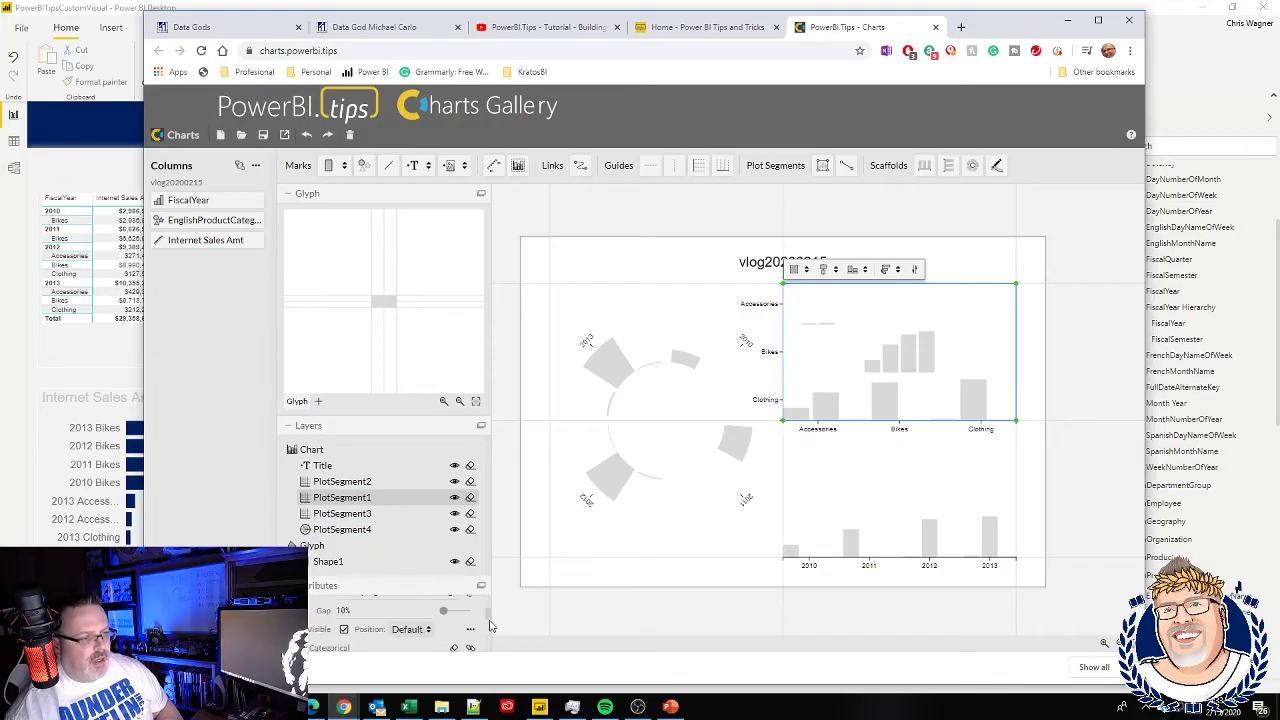
pyautogui.scroll(-3, 489, 625)
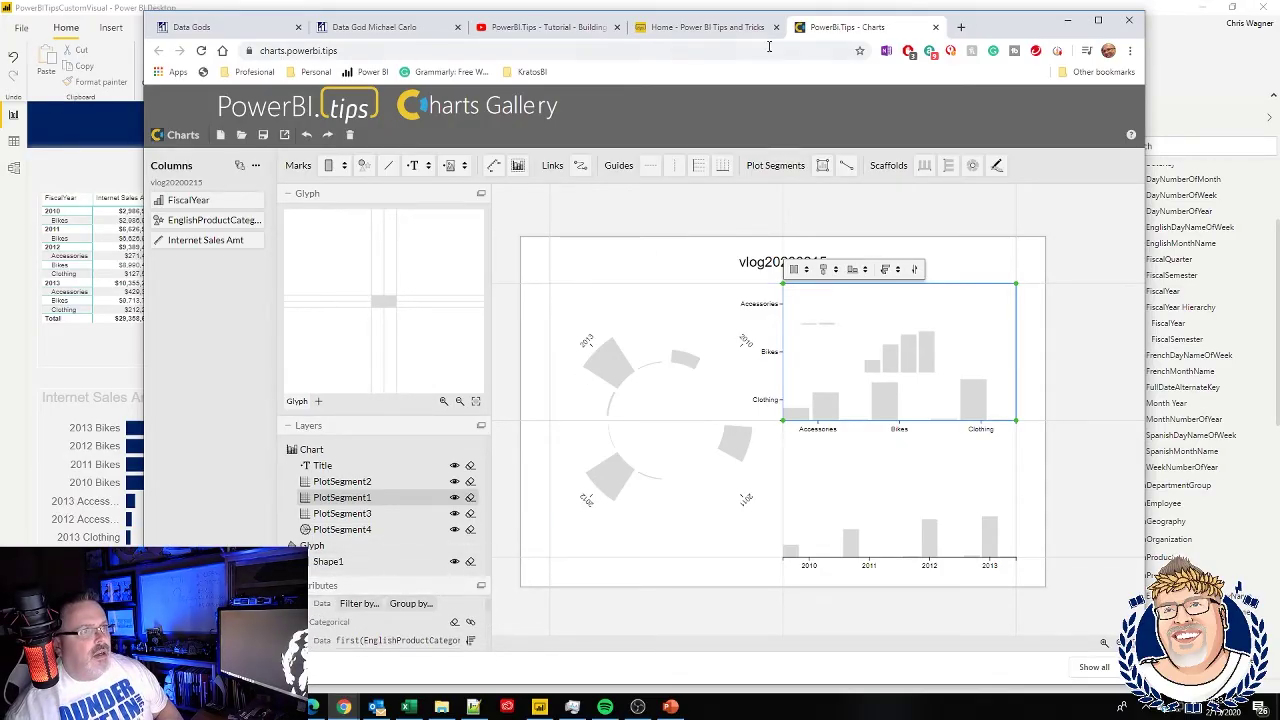
pyautogui.moveTo(980, 27); pyautogui.dragTo(971, 17)
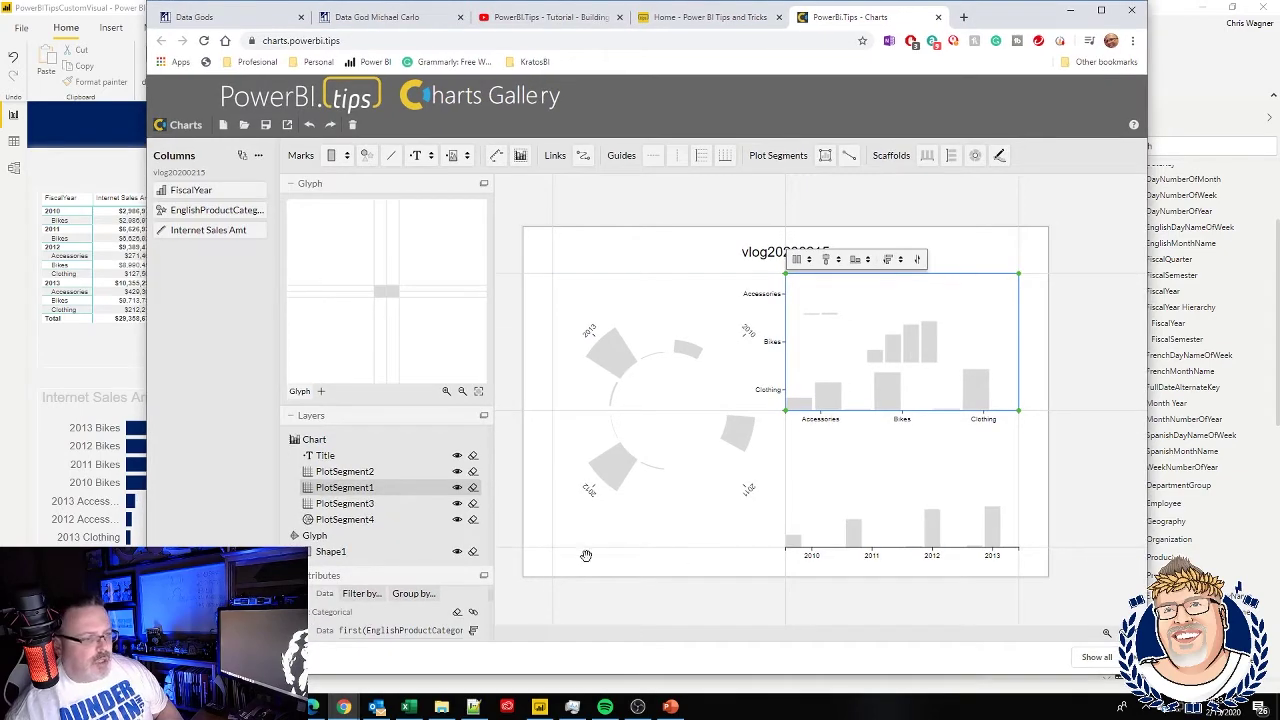
pyautogui.scroll(-2, 560, 543)
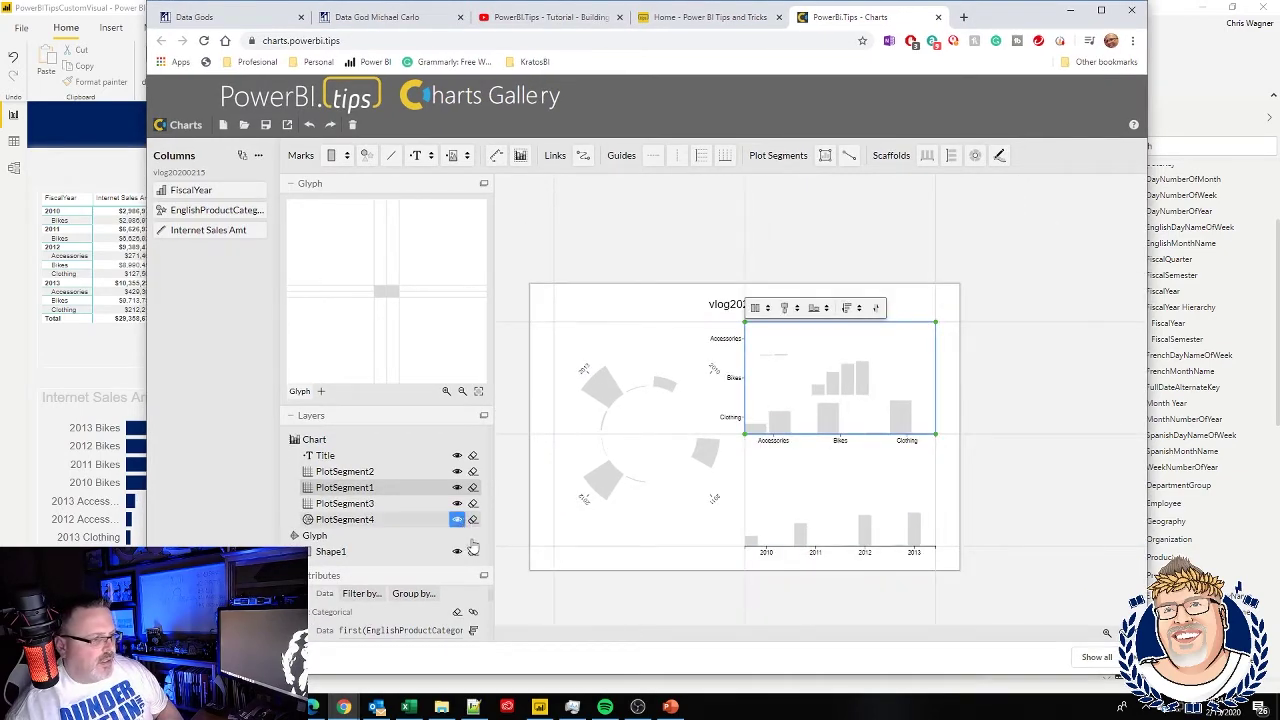
pyautogui.scroll(-1, 494, 607)
pyautogui.scroll(2, 494, 607)
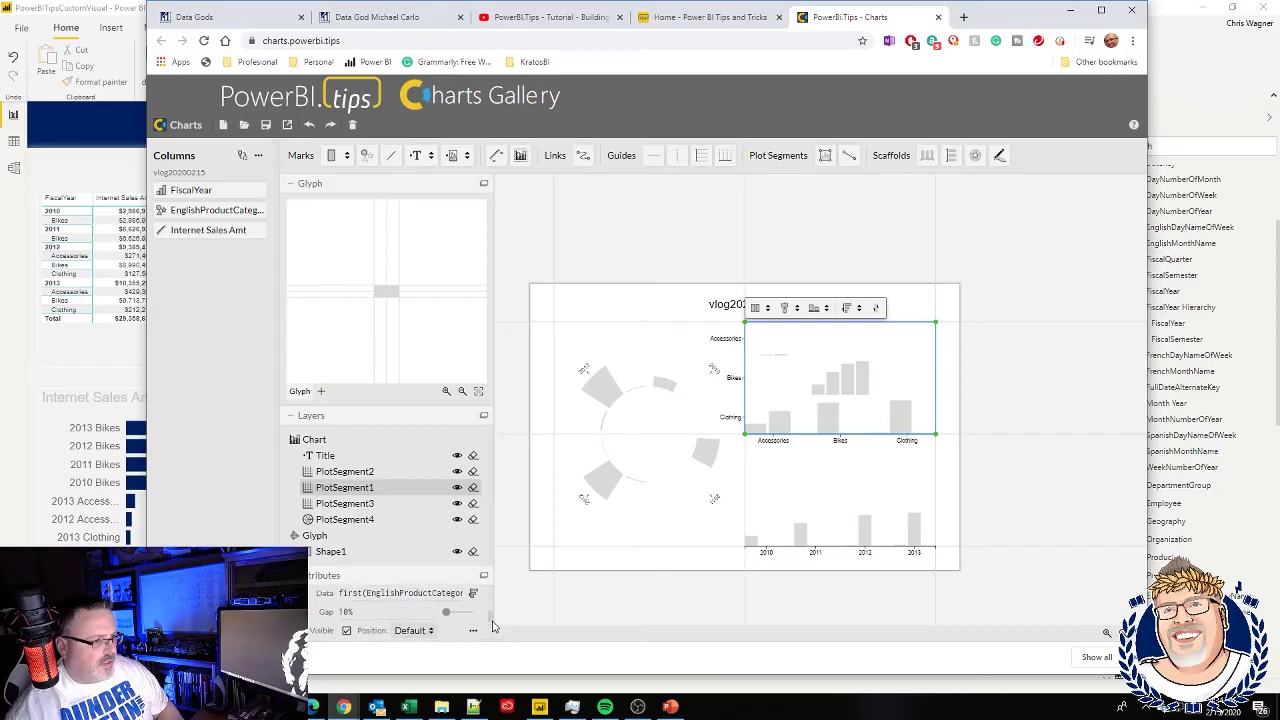
pyautogui.scroll(-1, 490, 618)
pyautogui.scroll(2, 492, 612)
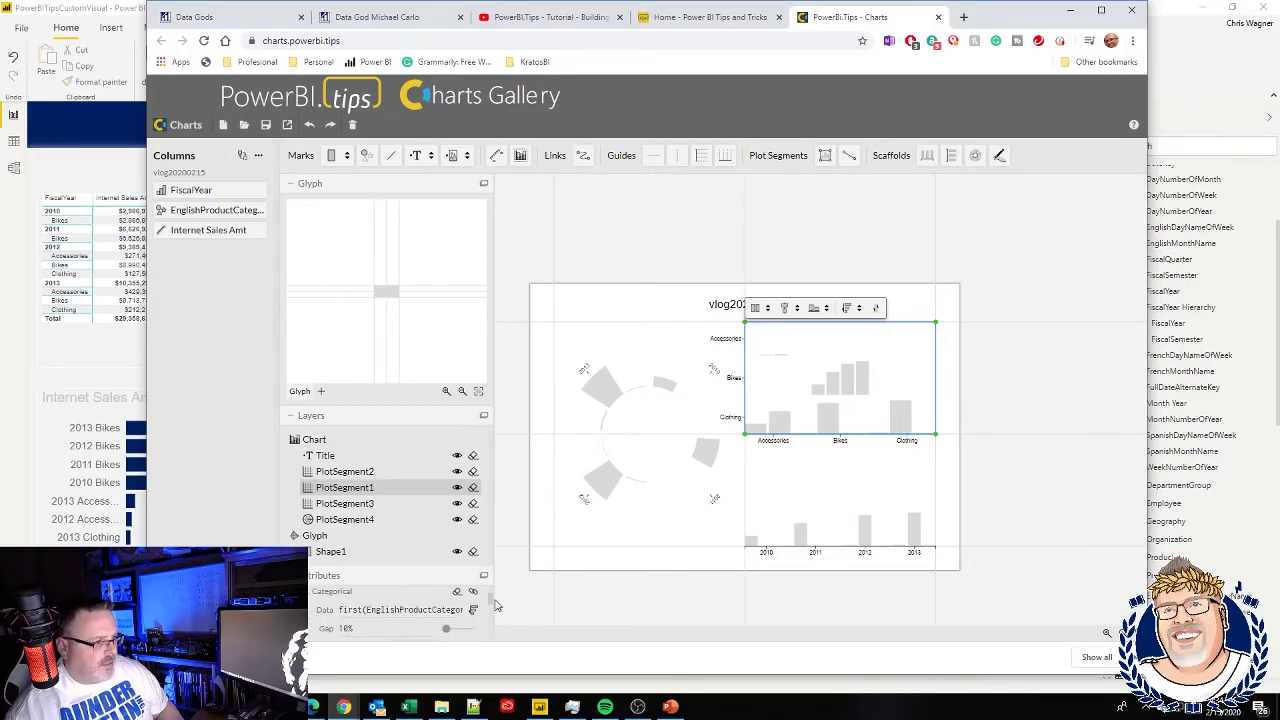
pyautogui.scroll(-2, 496, 610)
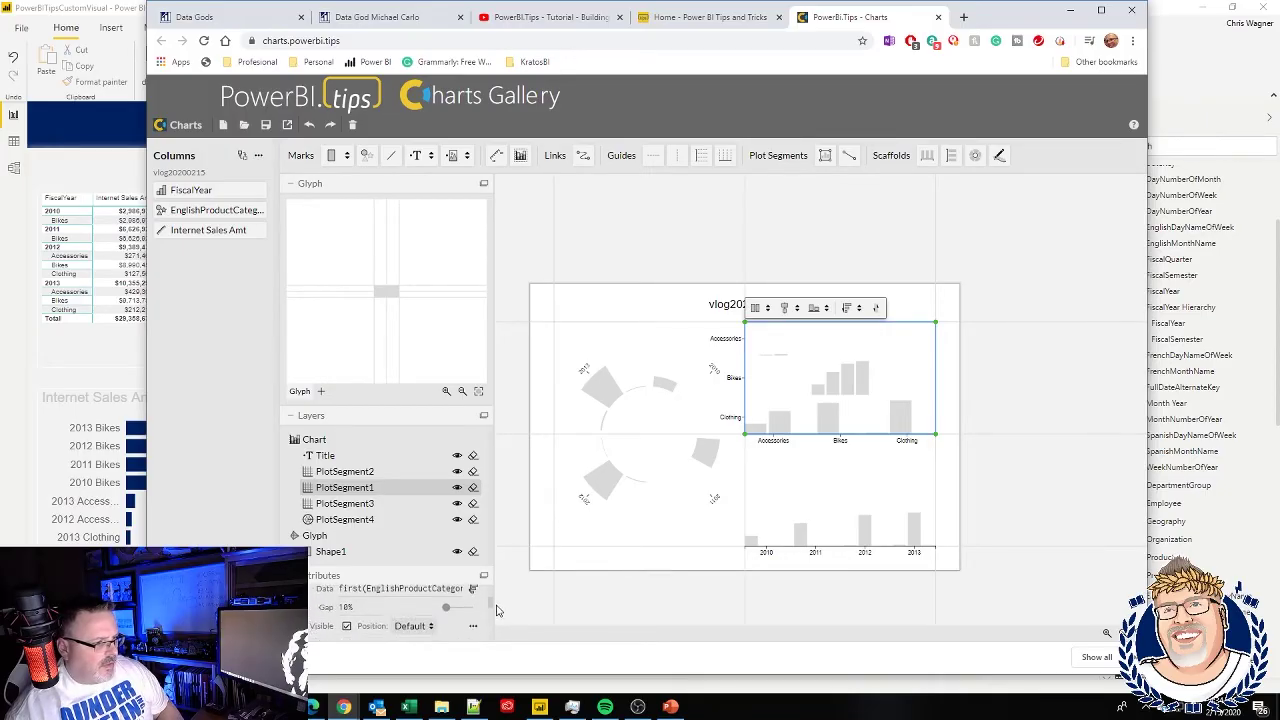
pyautogui.scroll(-2, 493, 630)
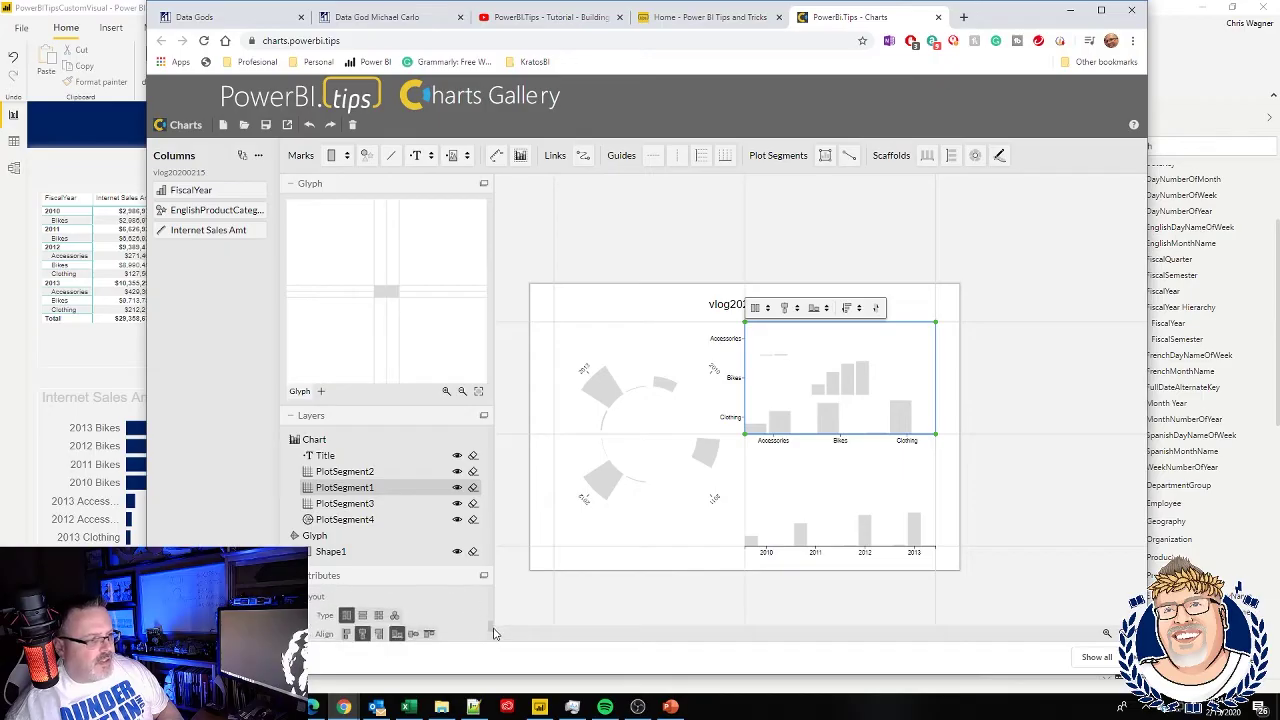
pyautogui.click(345, 503)
pyautogui.click(347, 553)
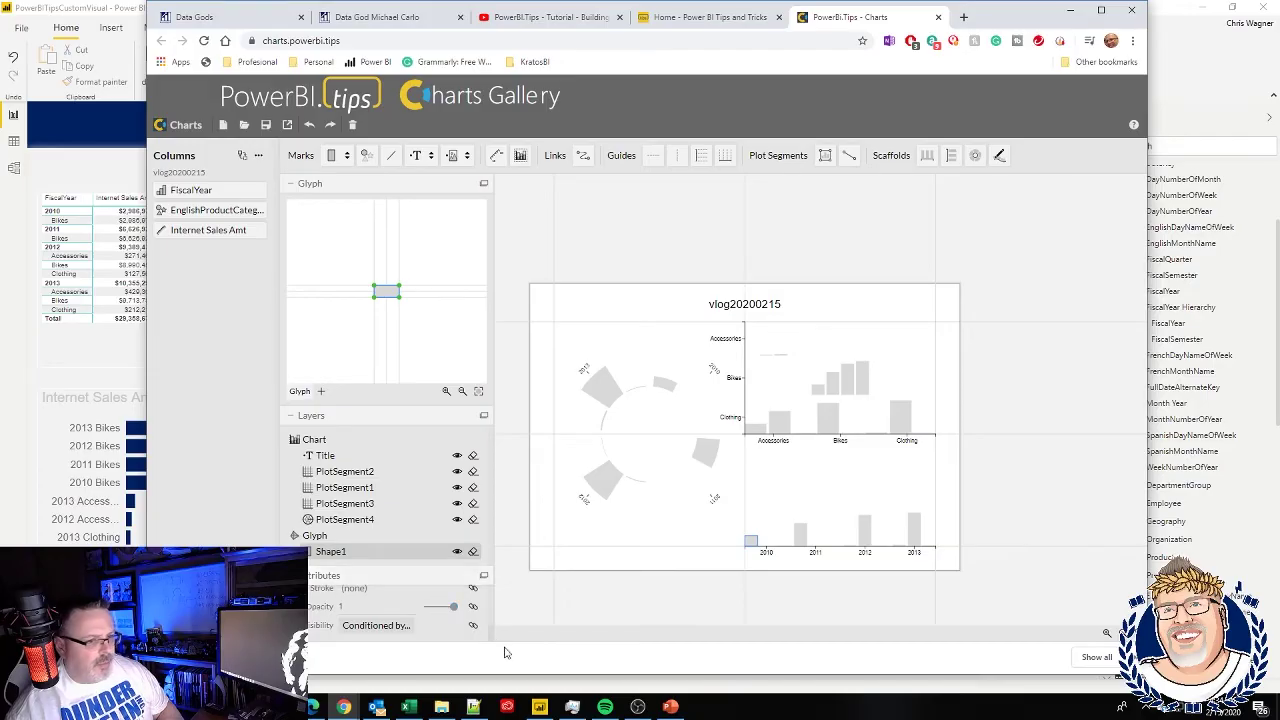
pyautogui.click(1100, 657)
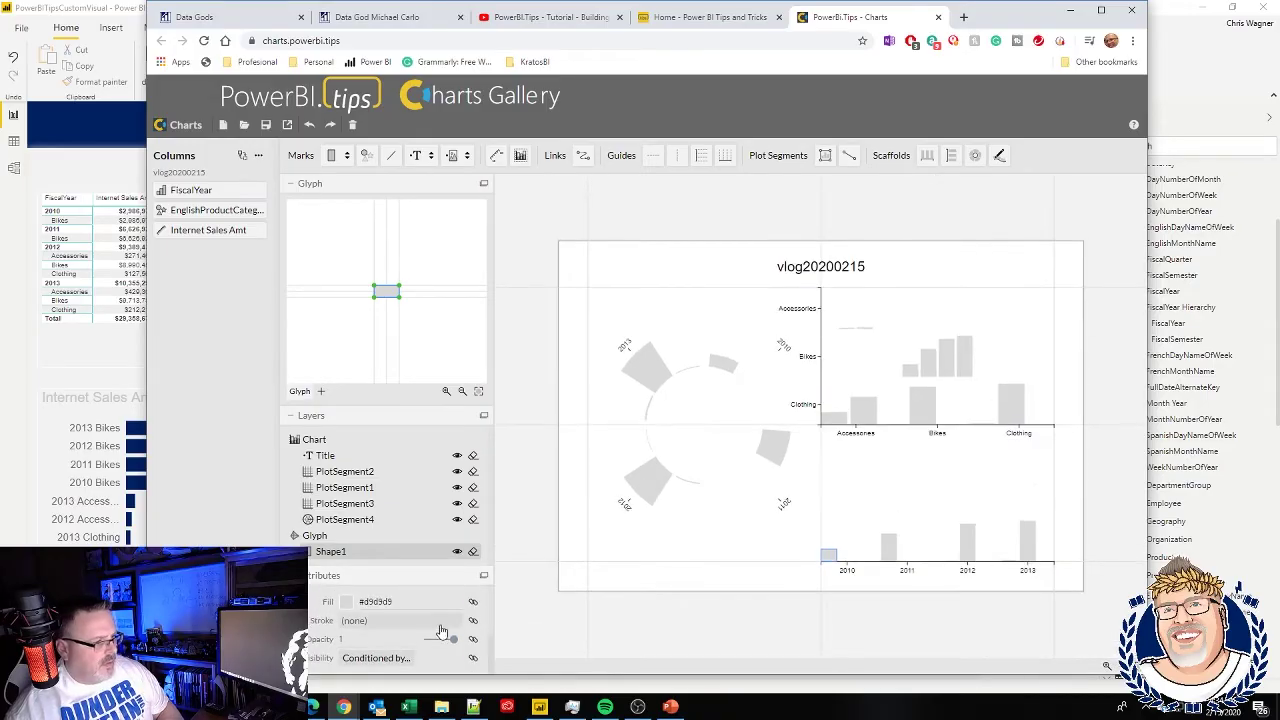
# - Fill the bars and polar wedges with dark blue #08519c
pyautogui.click(350, 601)
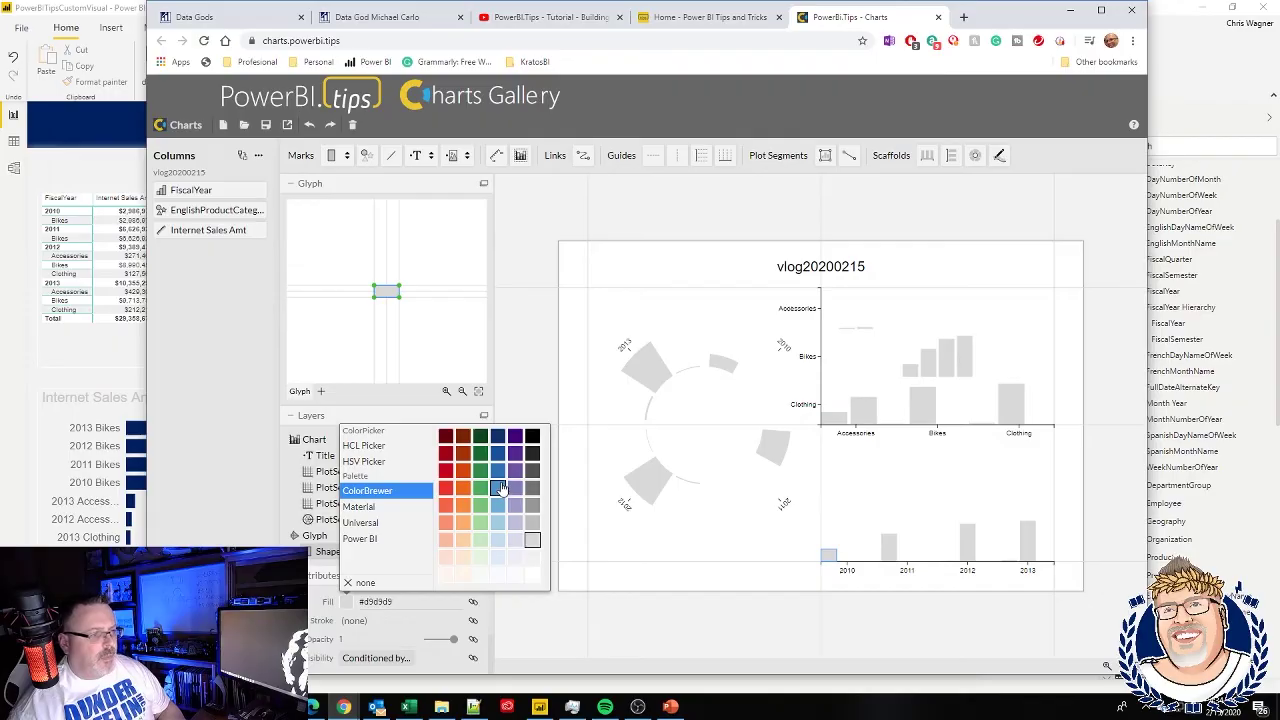
pyautogui.click(499, 487)
pyautogui.click(497, 458)
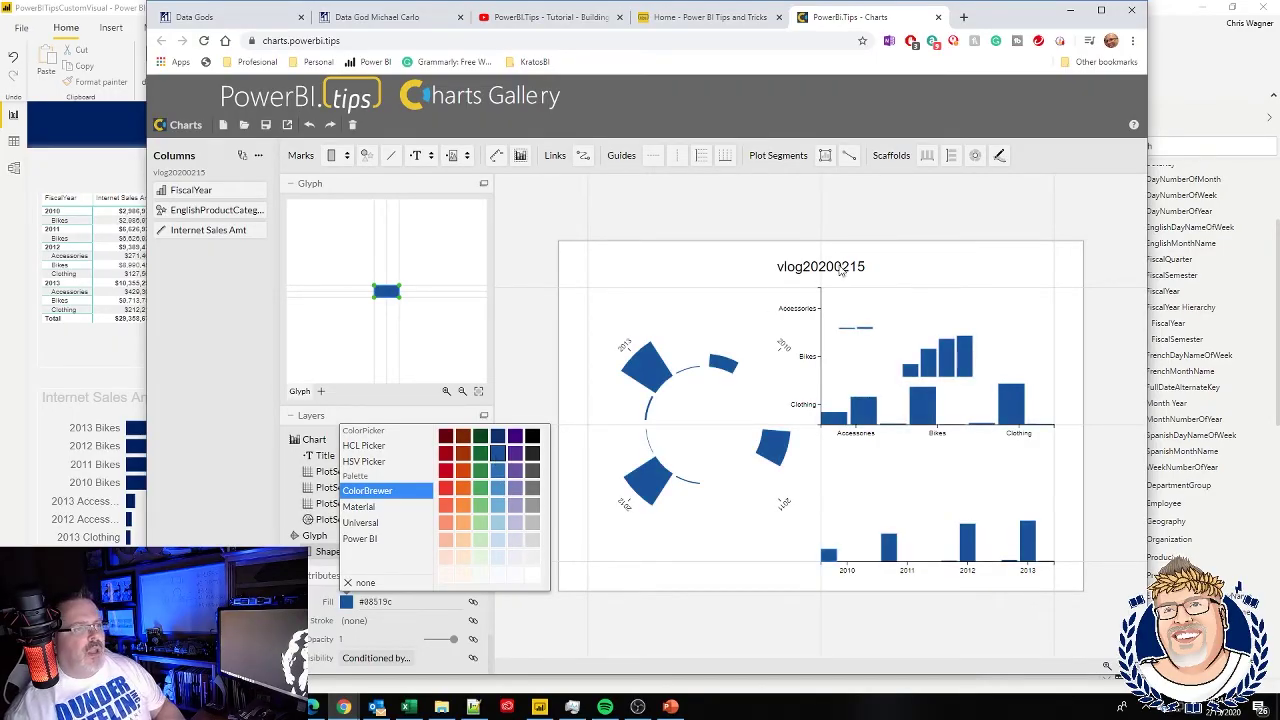
pyautogui.click(840, 270)
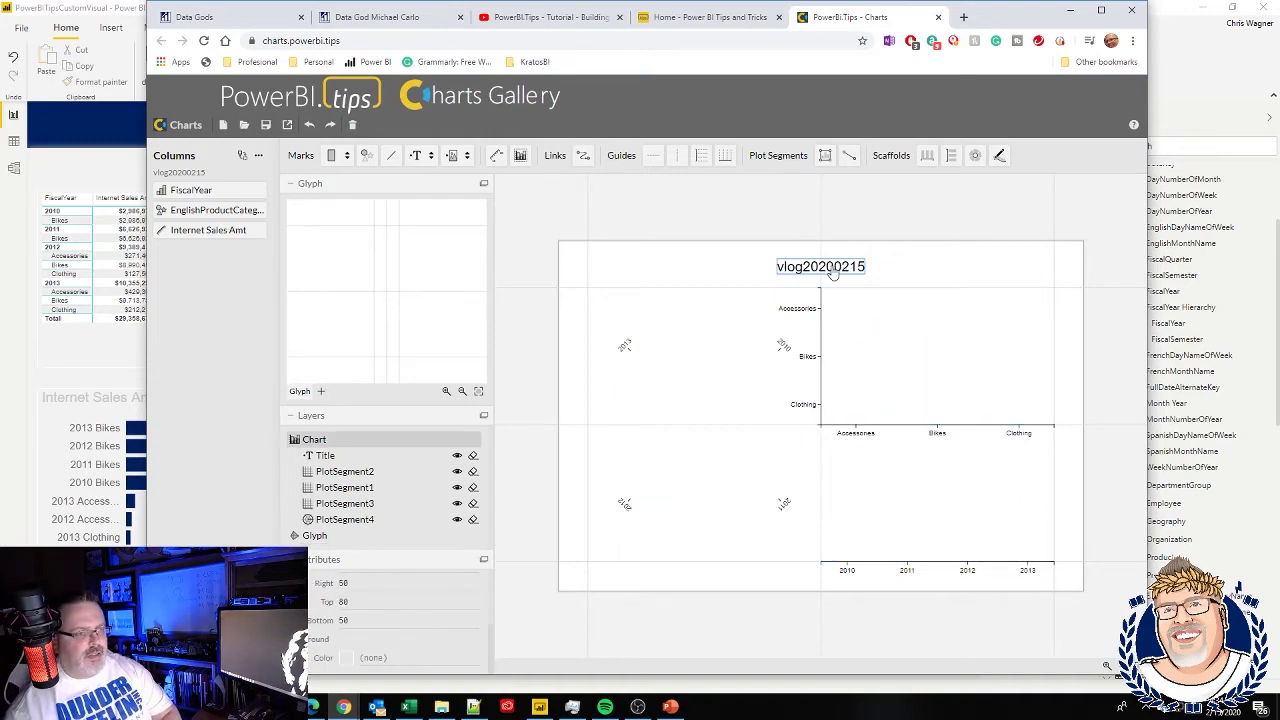
# - Delete the chart's Title layer and shrink the top margin so the plots move up
pyautogui.click(830, 270)
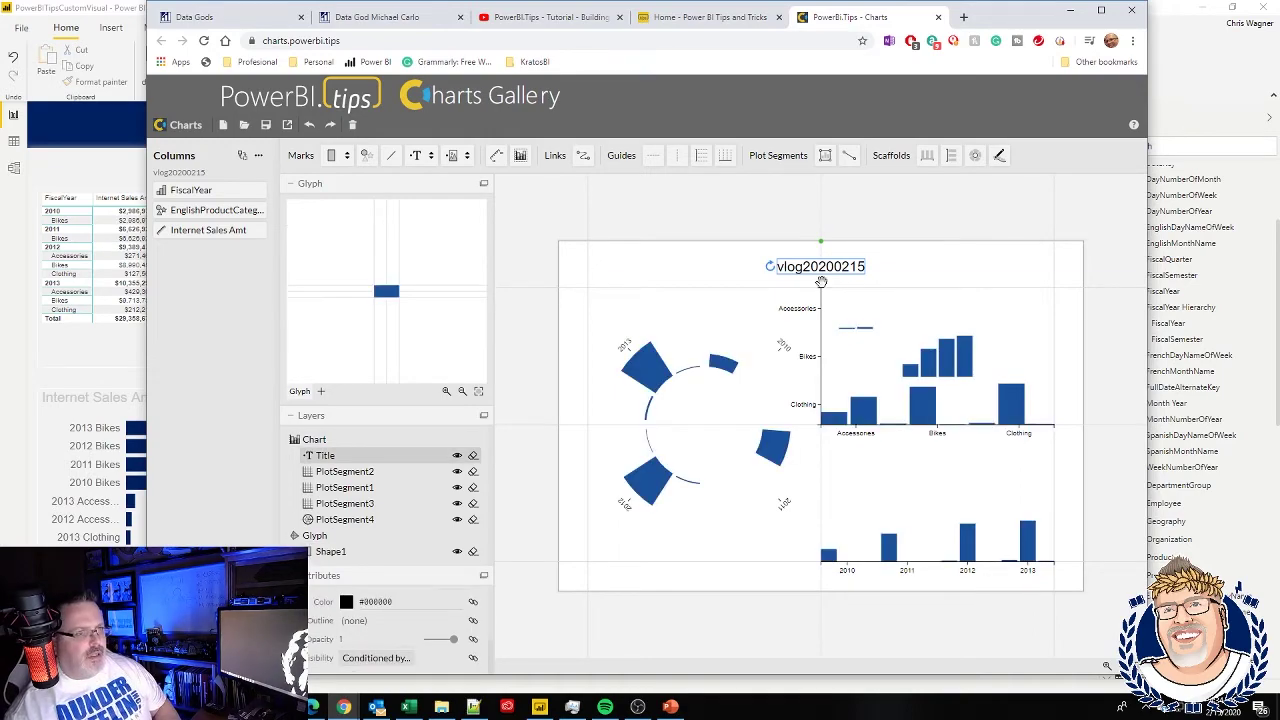
pyautogui.doubleClick(786, 277)
pyautogui.click(946, 285)
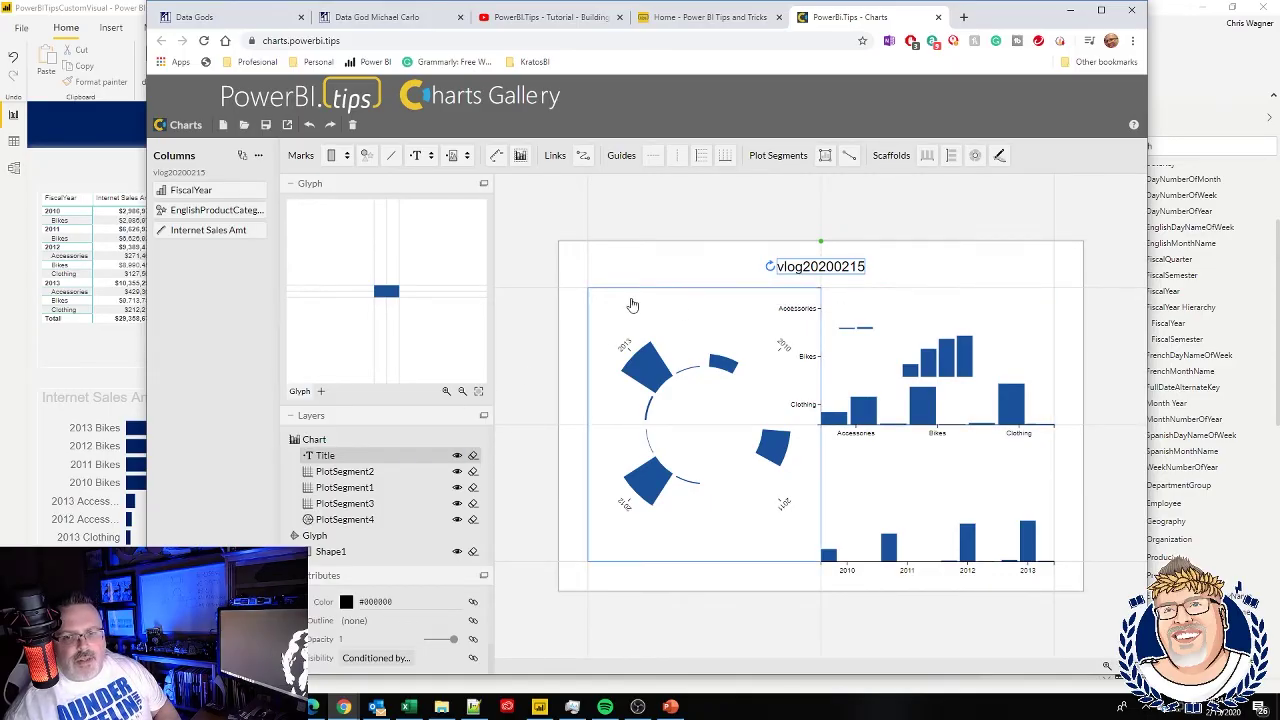
pyautogui.click(374, 446)
pyautogui.click(372, 455)
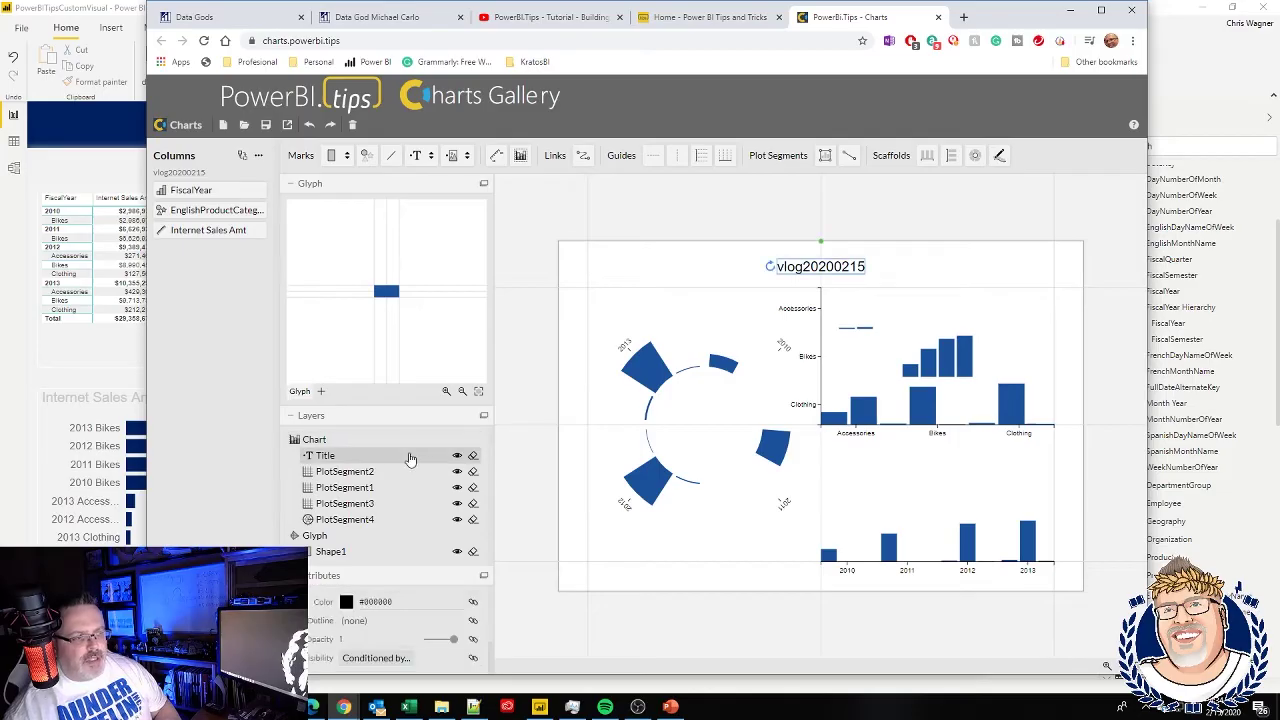
pyautogui.click(473, 457)
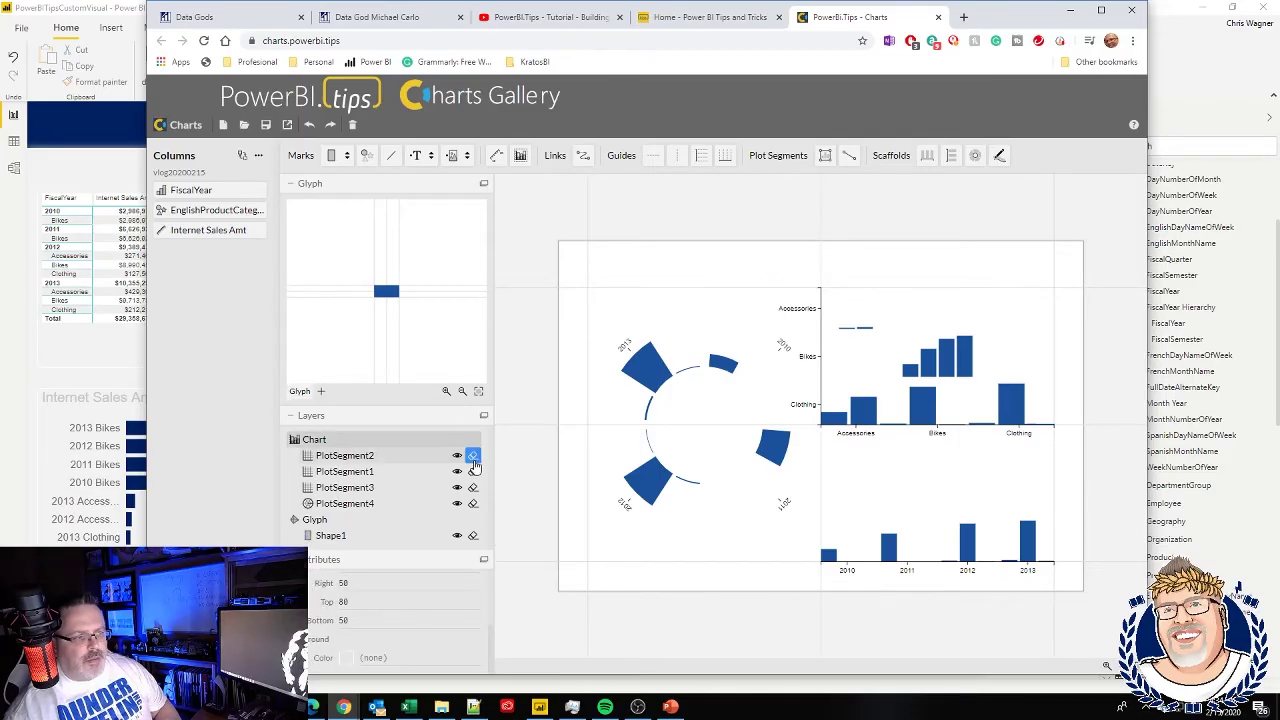
pyautogui.moveTo(563, 287); pyautogui.dragTo(563, 261)
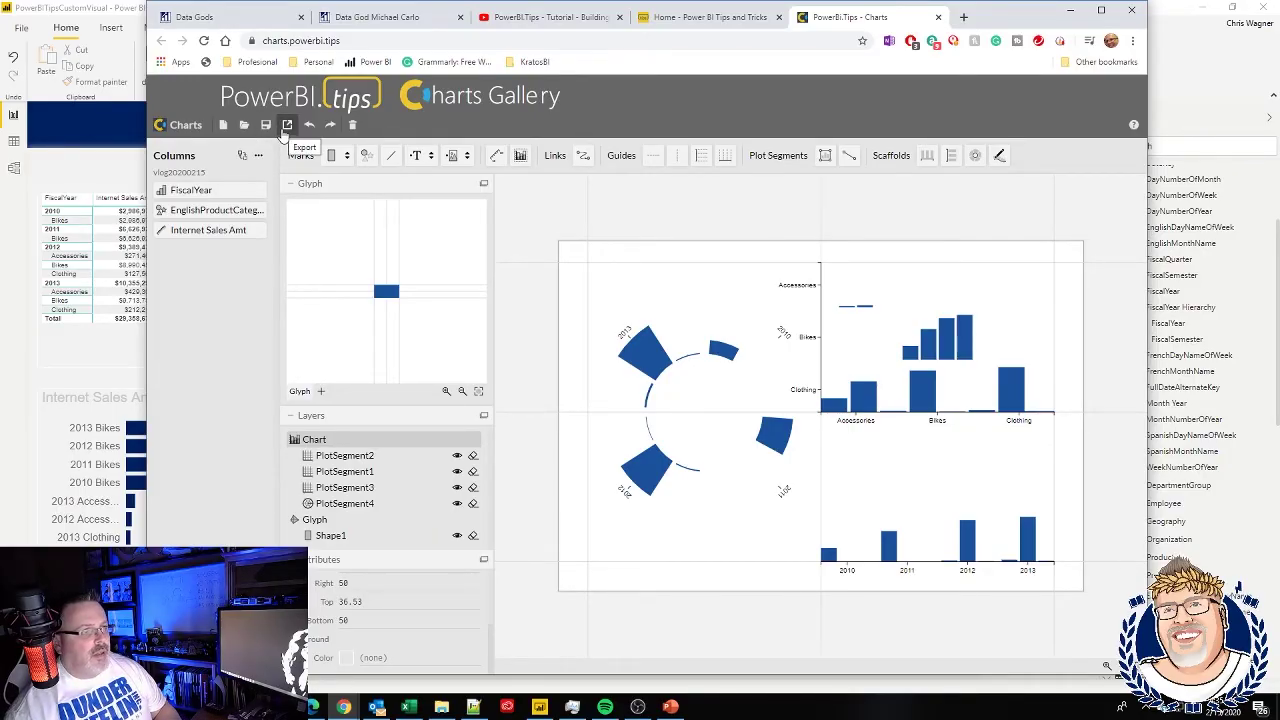
# - Show the Power BI Custom Visual export settings and scroll down to the default visual name
pyautogui.click(286, 126)
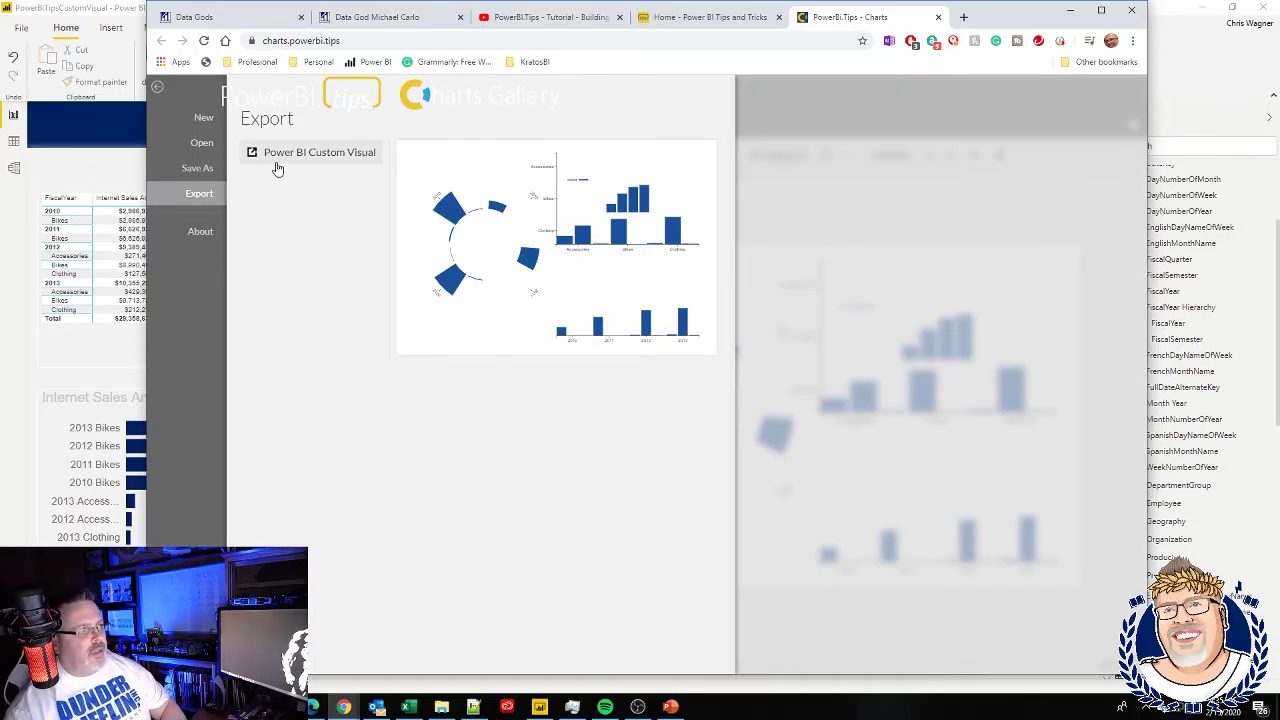
pyautogui.click(277, 164)
pyautogui.scroll(-2, 484, 417)
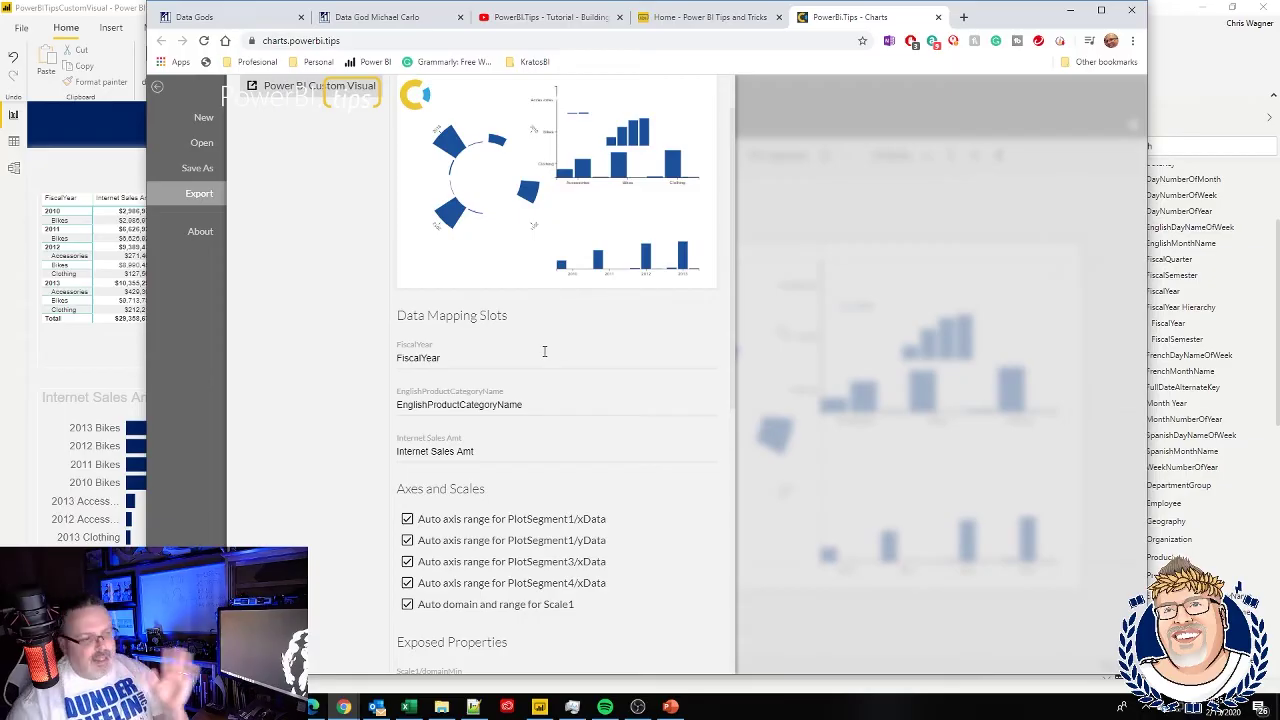
pyautogui.scroll(-2, 544, 351)
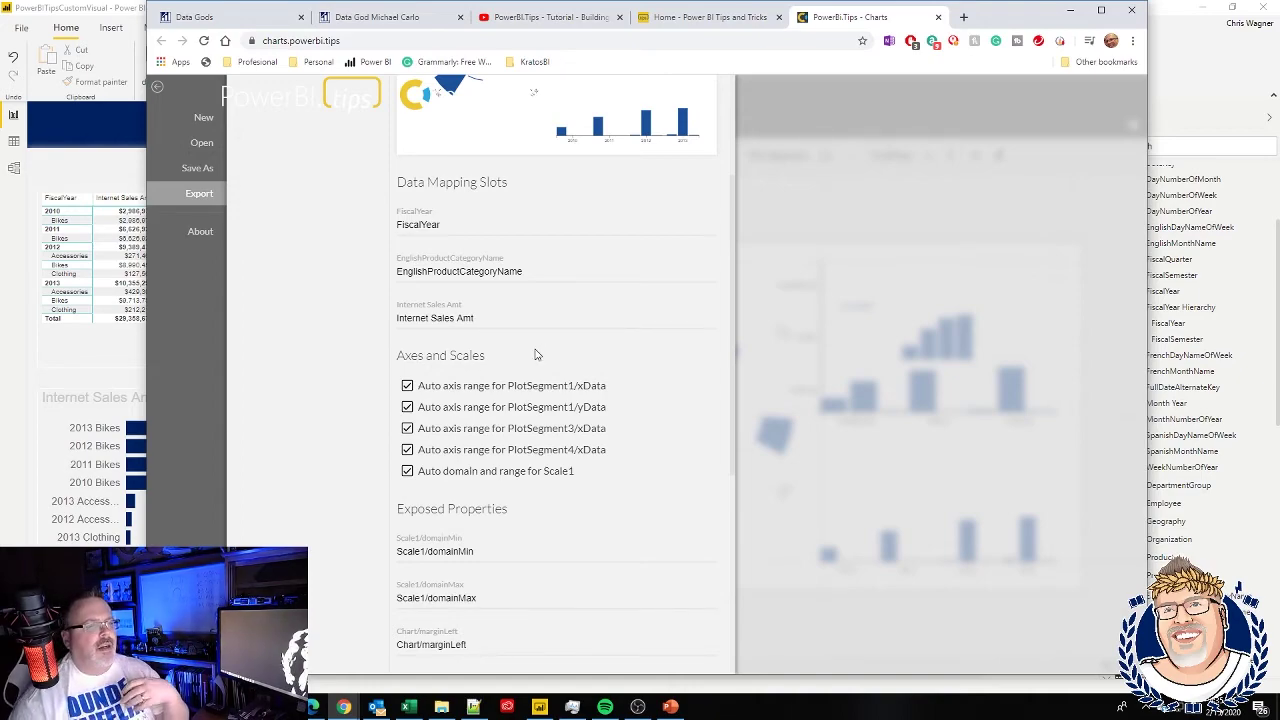
pyautogui.scroll(-3, 535, 354)
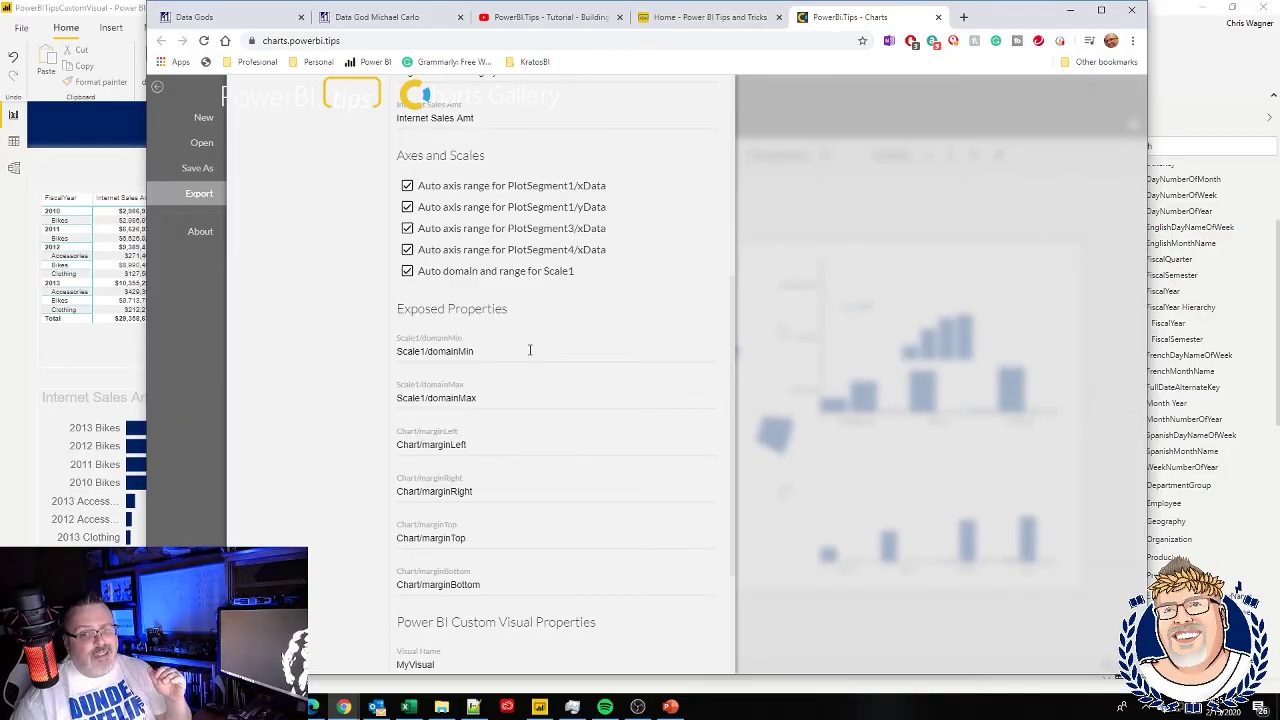
pyautogui.scroll(-3, 530, 350)
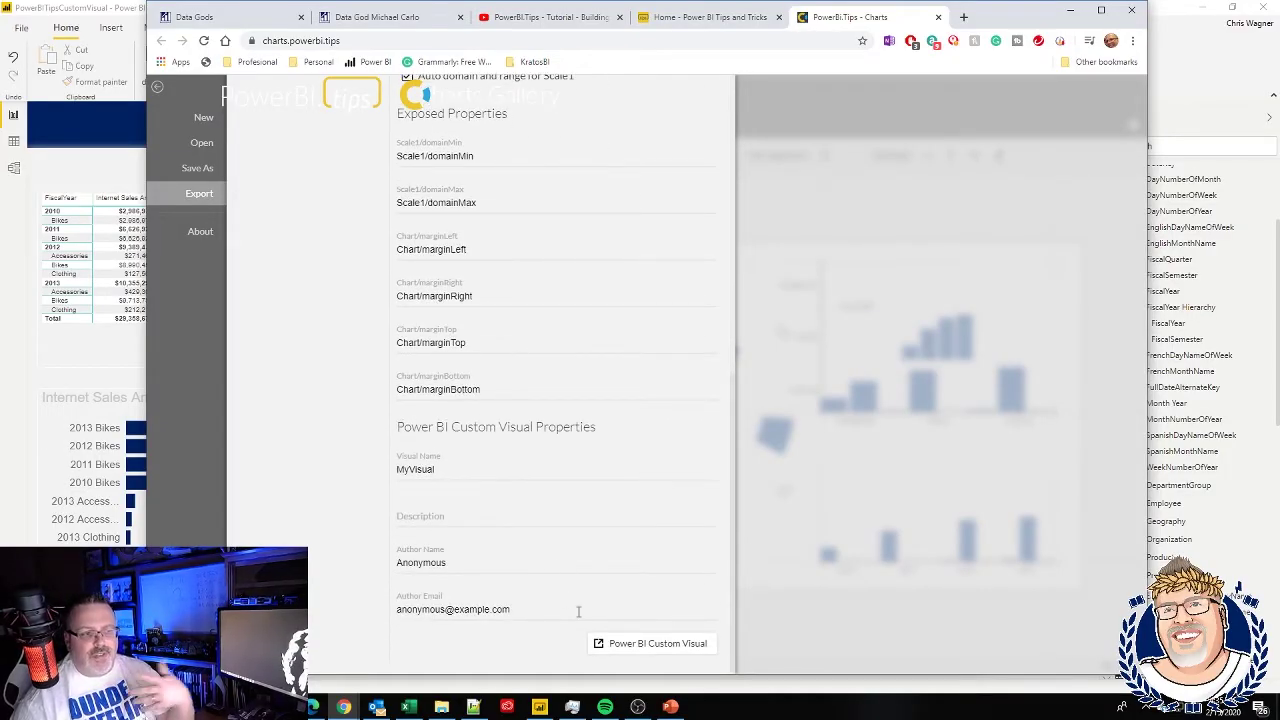
pyautogui.moveTo(452, 469); pyautogui.dragTo(348, 470)
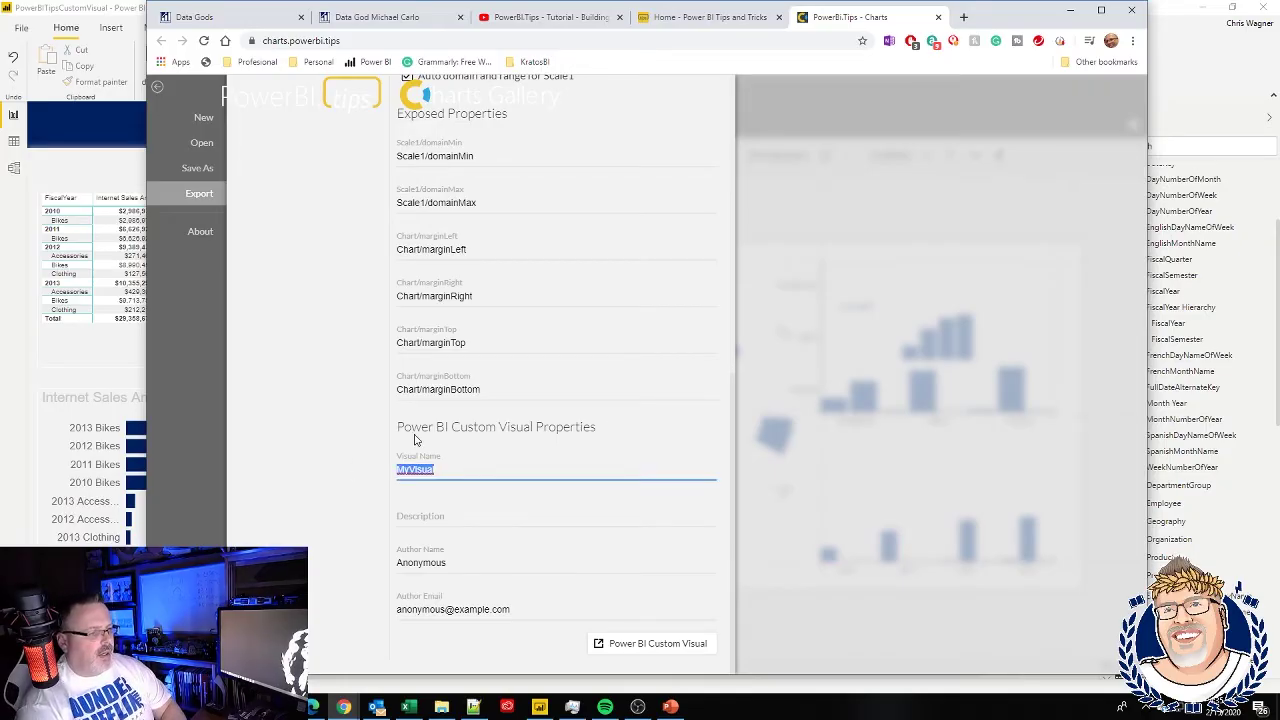
# - Name the visual SmallMultiples, enter the author's name and e-mail, and export the .pbiviz file
pyautogui.write('SmallMultiples')
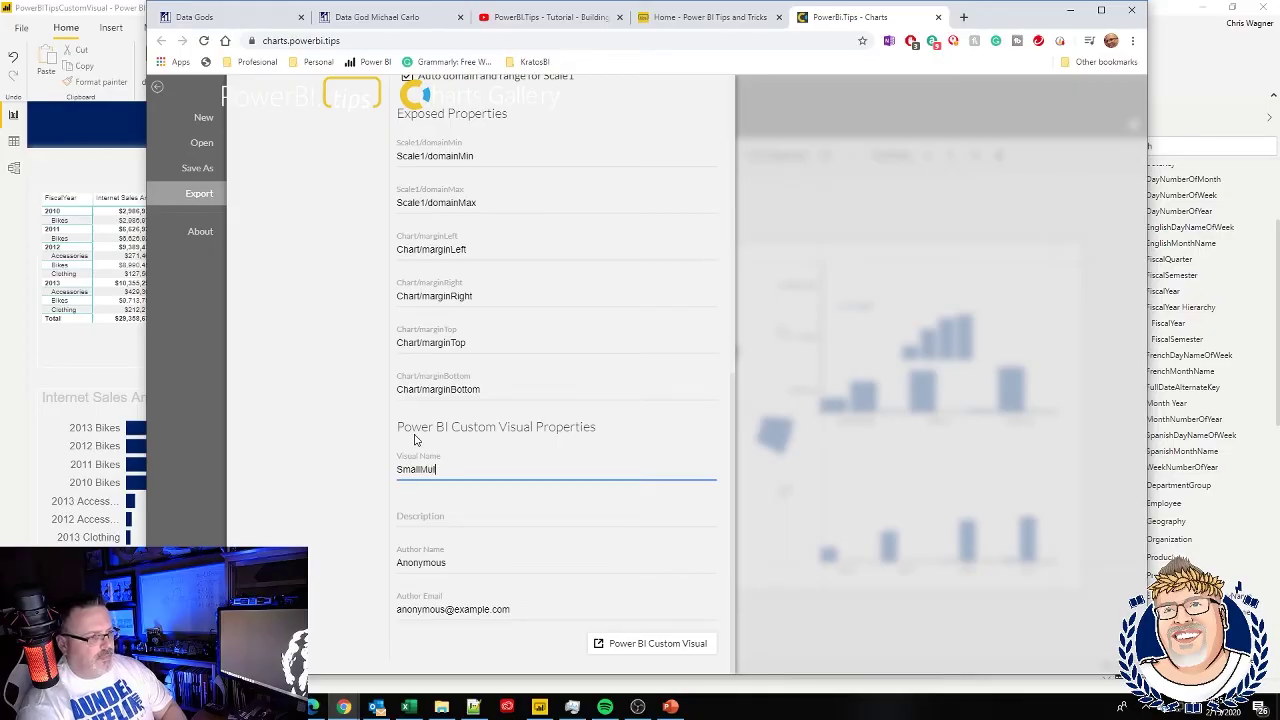
pyautogui.doubleClick(498, 566)
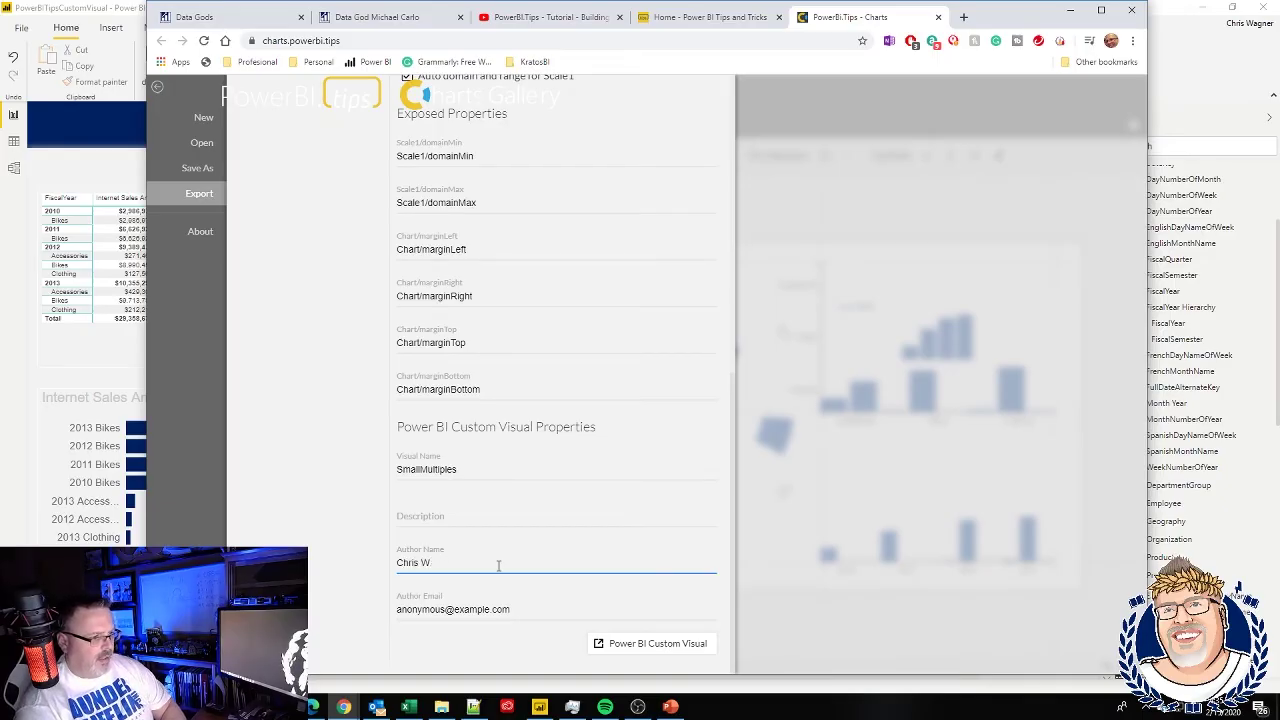
pyautogui.press('Tab')
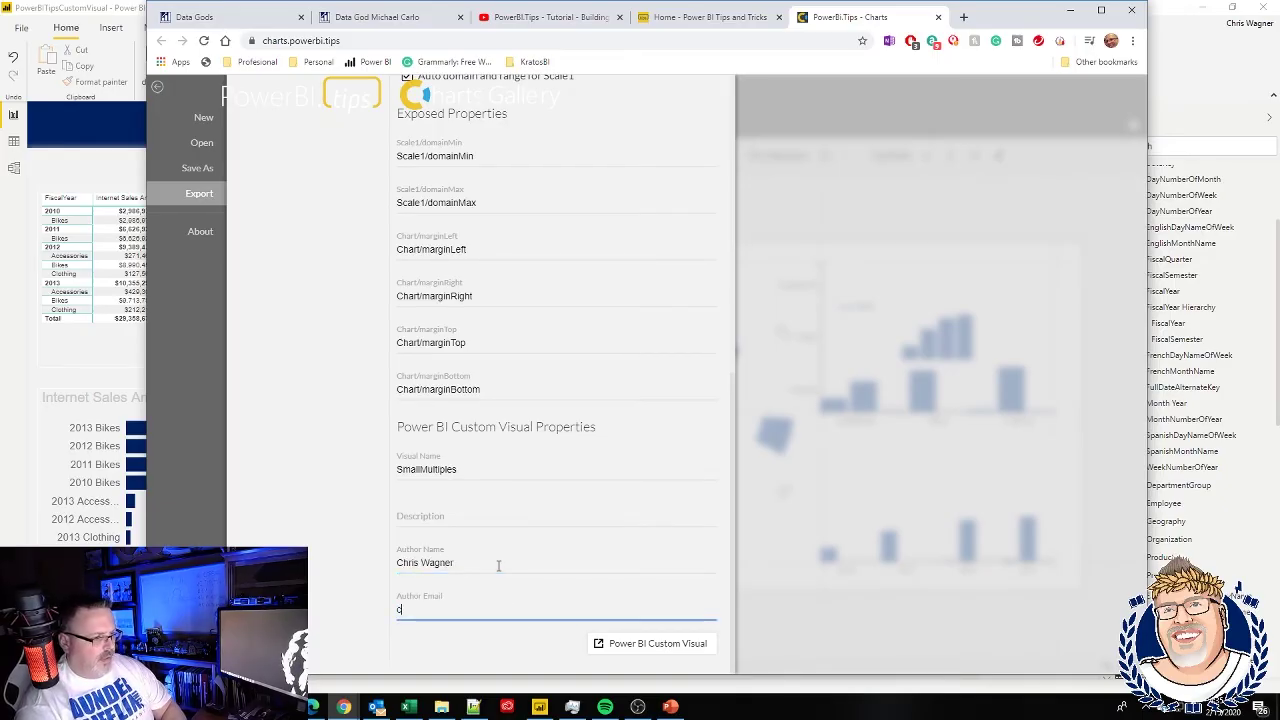
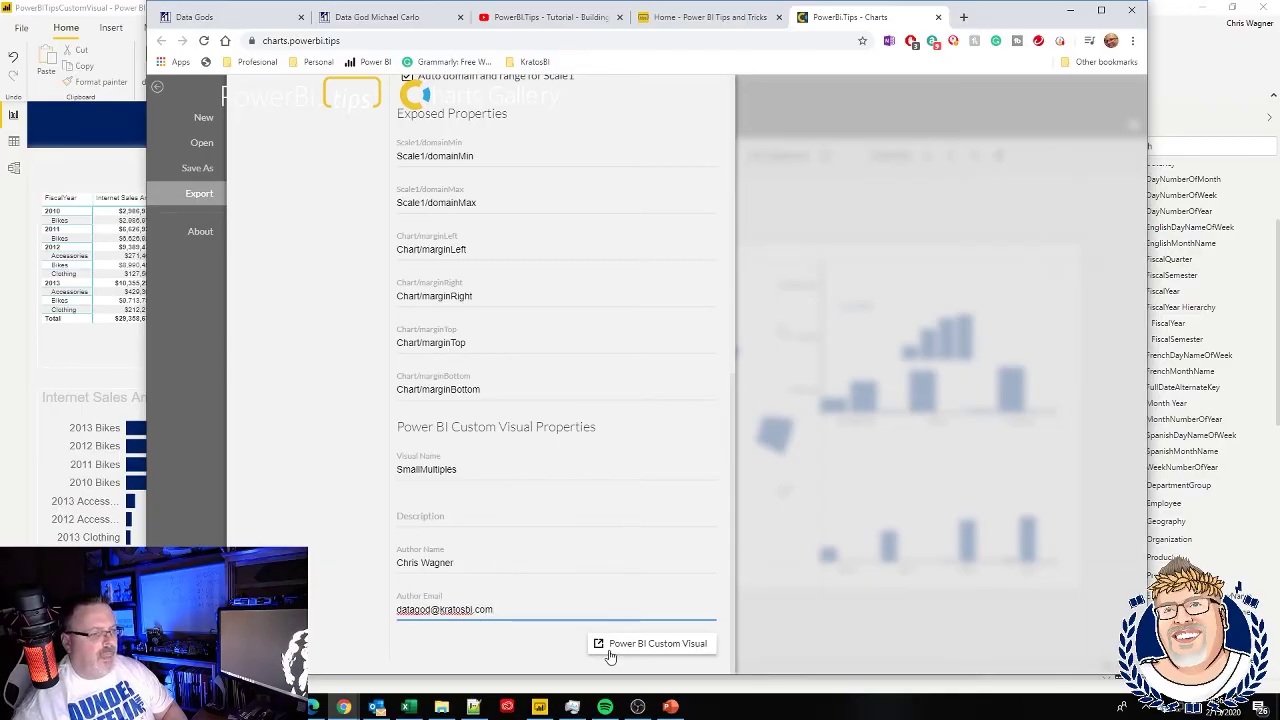
pyautogui.click(652, 645)
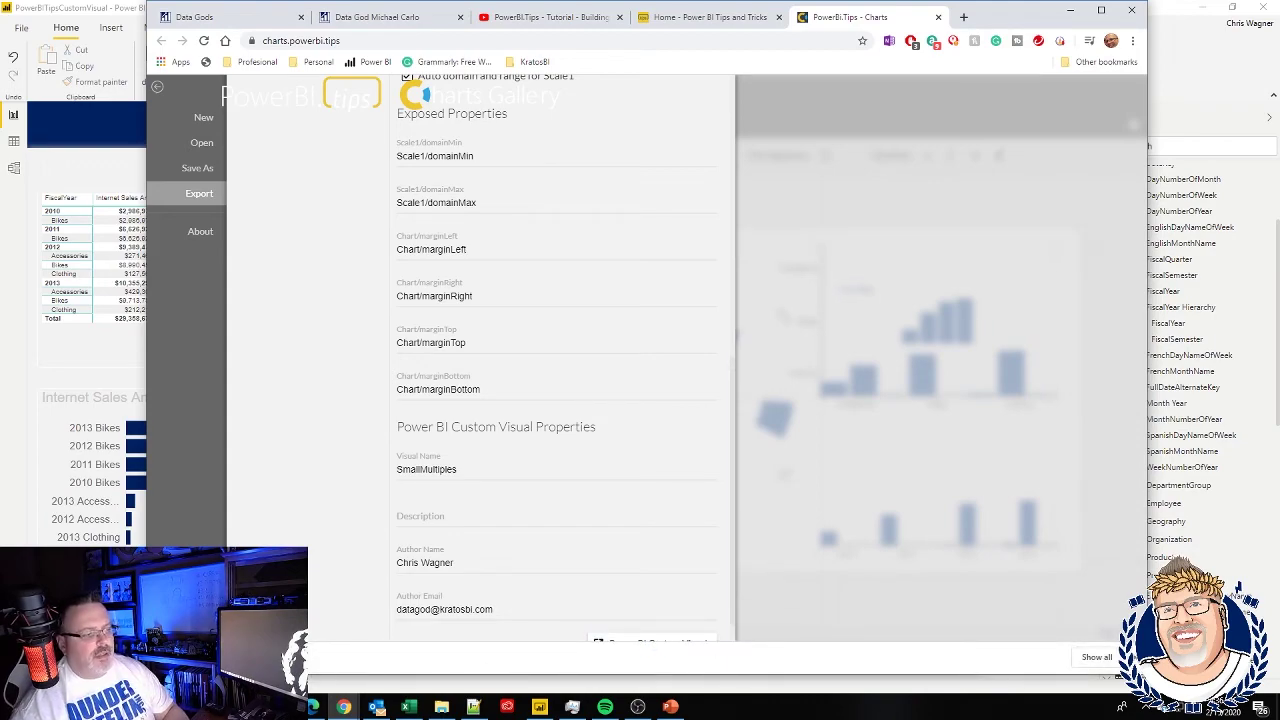
# - In Power BI Desktop, choose Import a visual from a file and accept the caution
pyautogui.click(1174, 103)
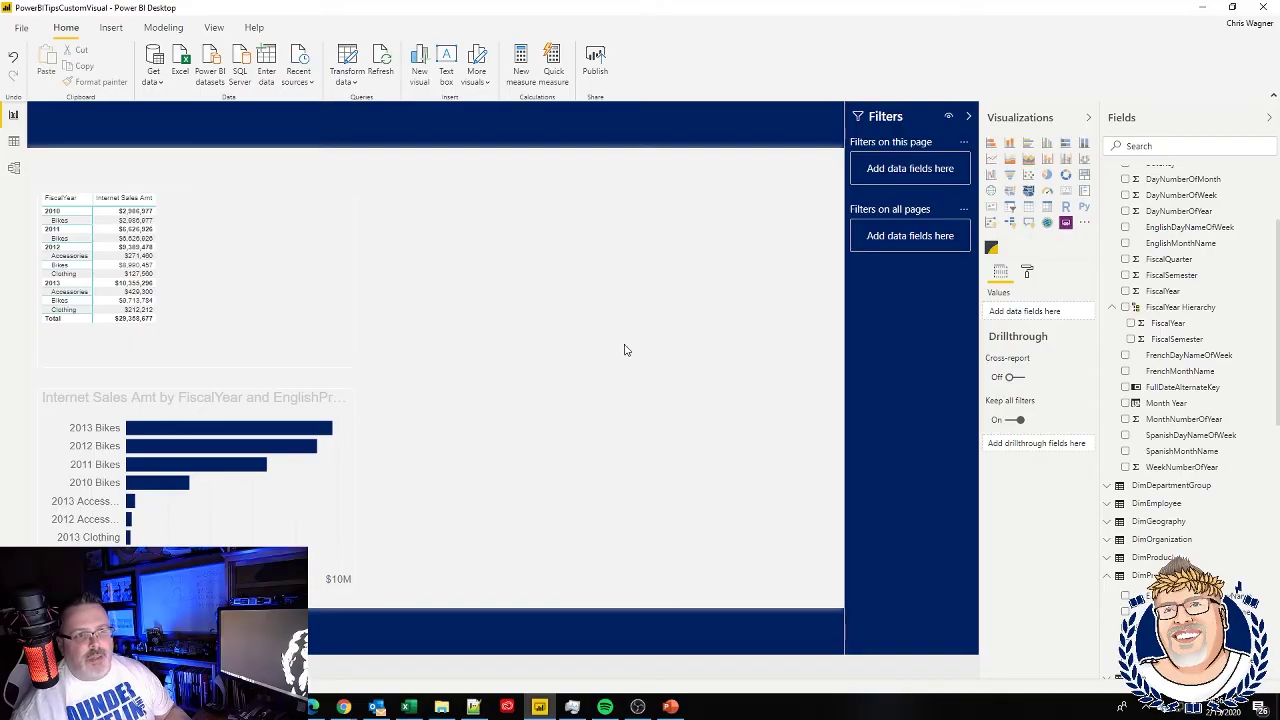
pyautogui.click(1085, 222)
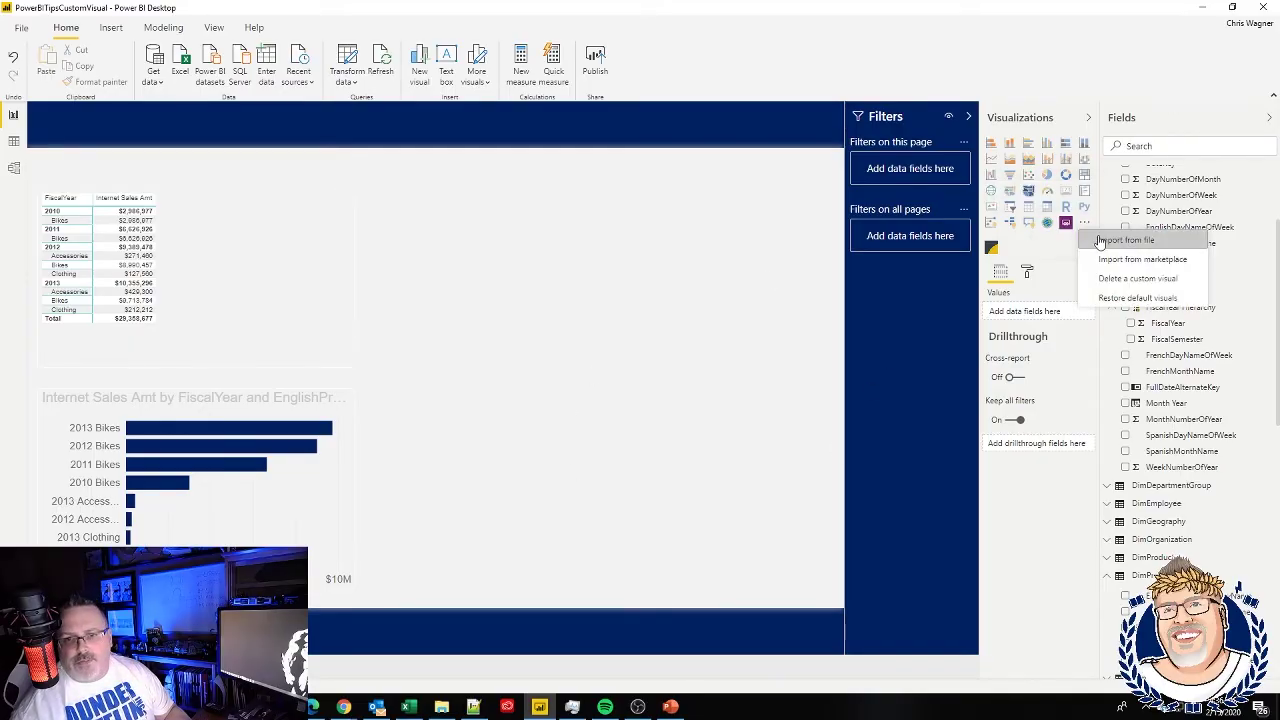
pyautogui.click(1099, 241)
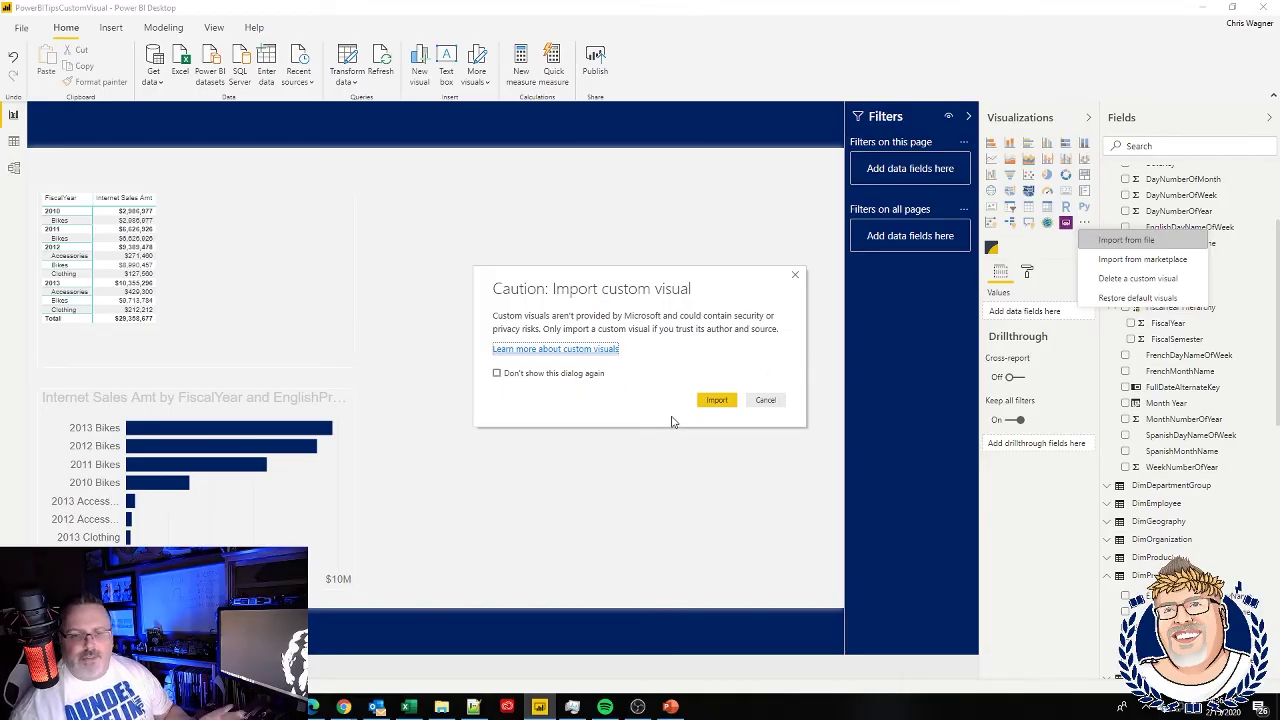
pyautogui.click(714, 408)
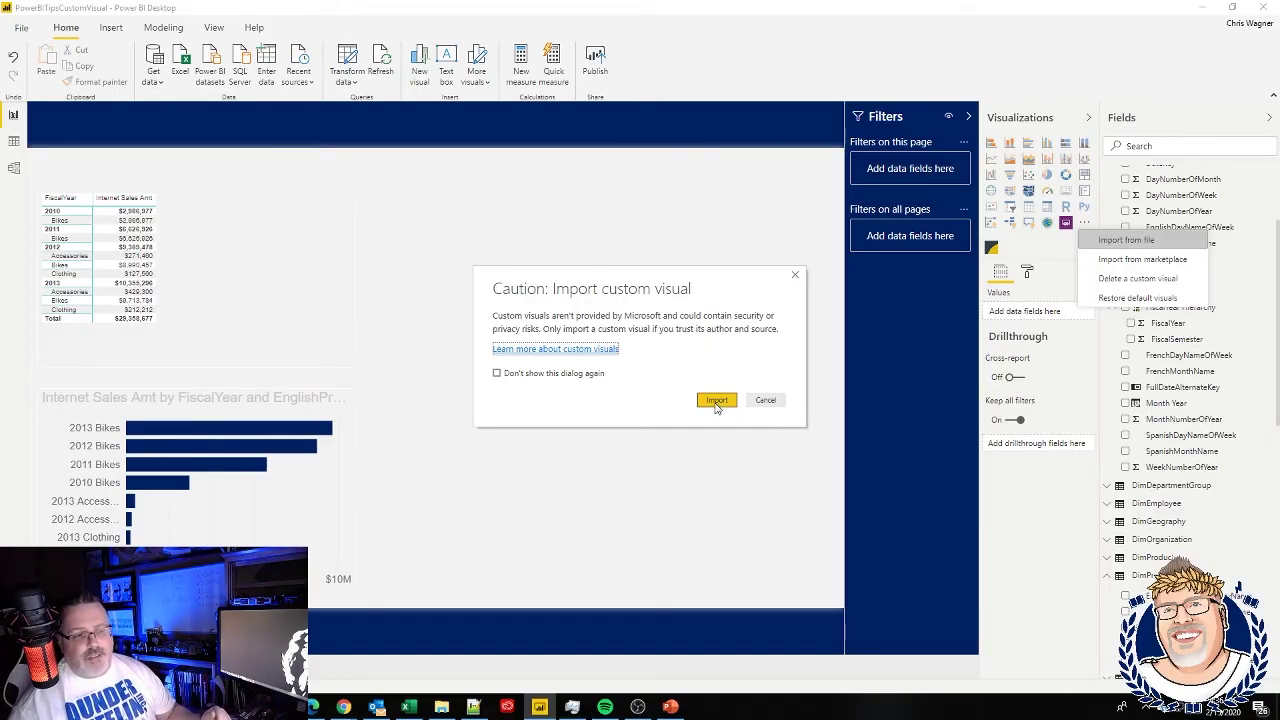
pyautogui.click(715, 404)
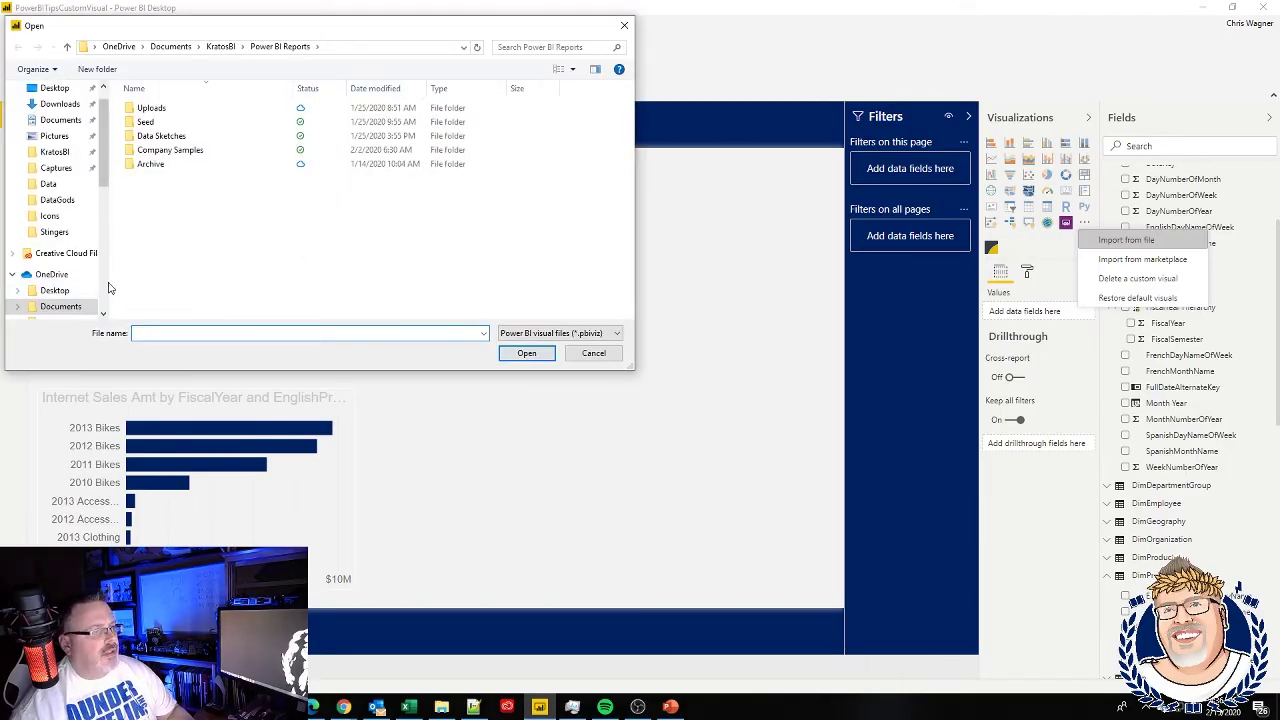
# - Import SmallMultiples.pbiviz from the Downloads folder and dismiss the success message
pyautogui.scroll(-1, 75, 282)
pyautogui.scroll(-3, 55, 284)
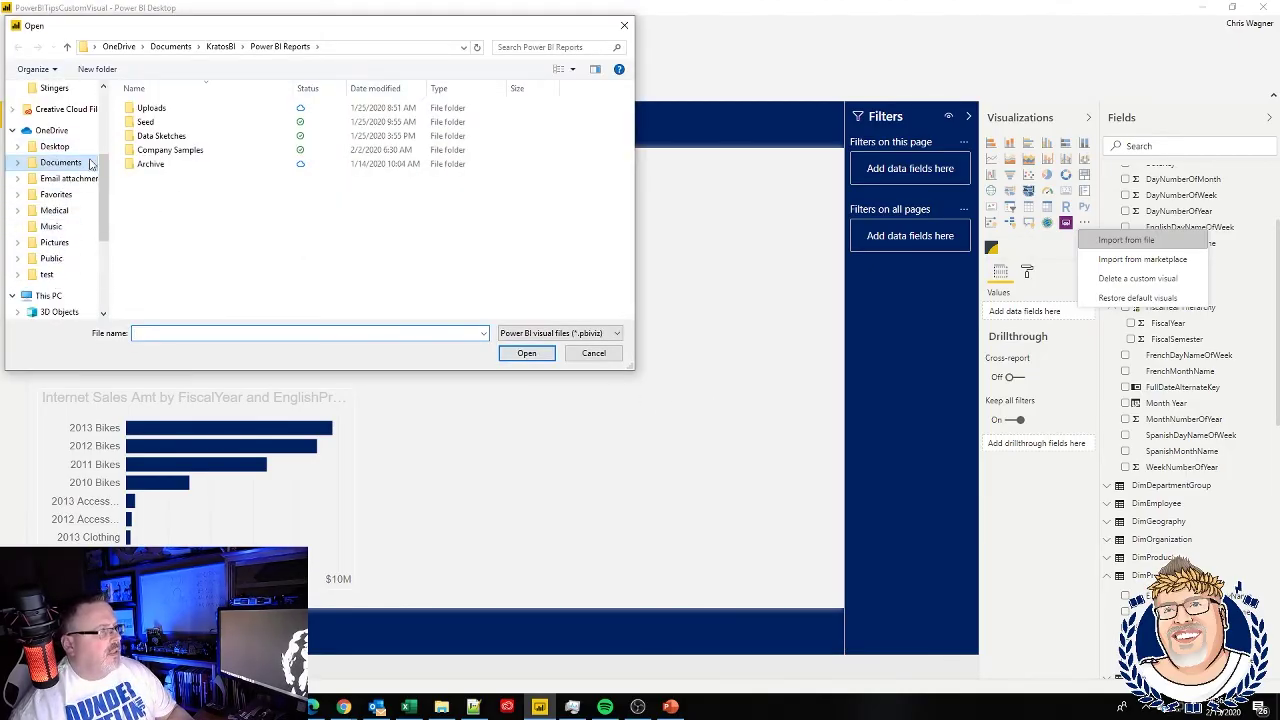
pyautogui.scroll(-5, 103, 186)
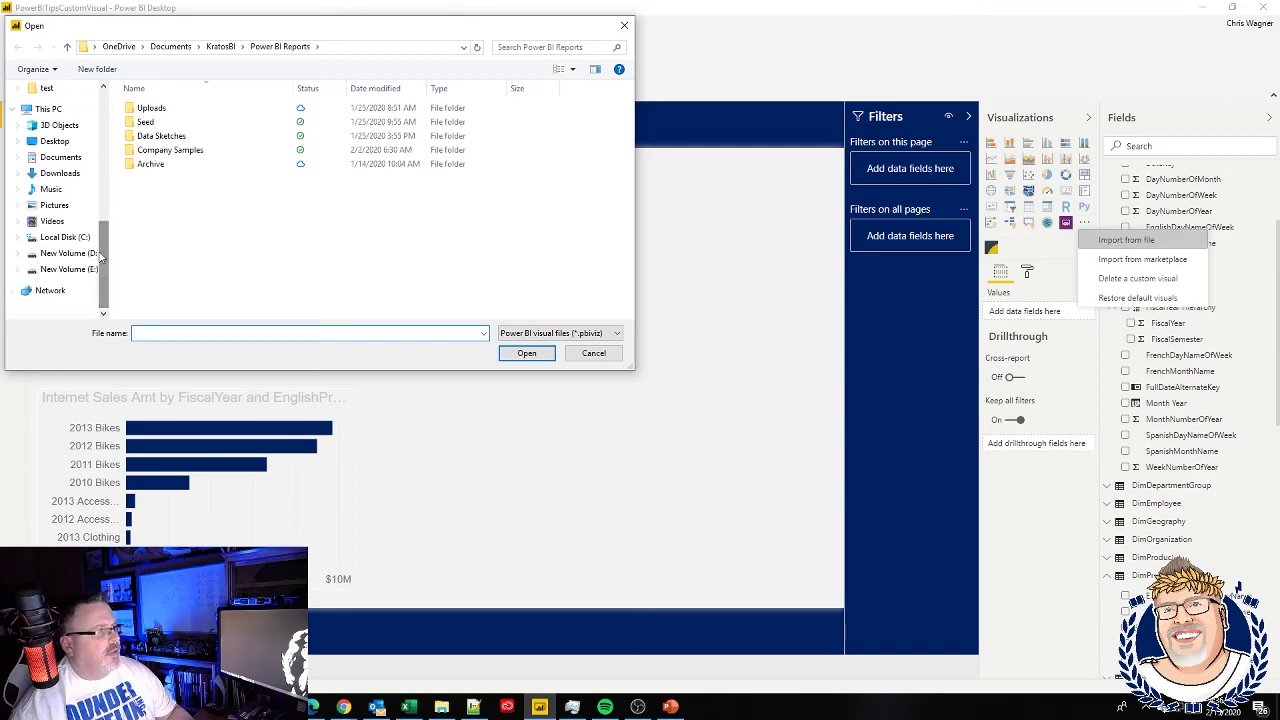
pyautogui.click(62, 173)
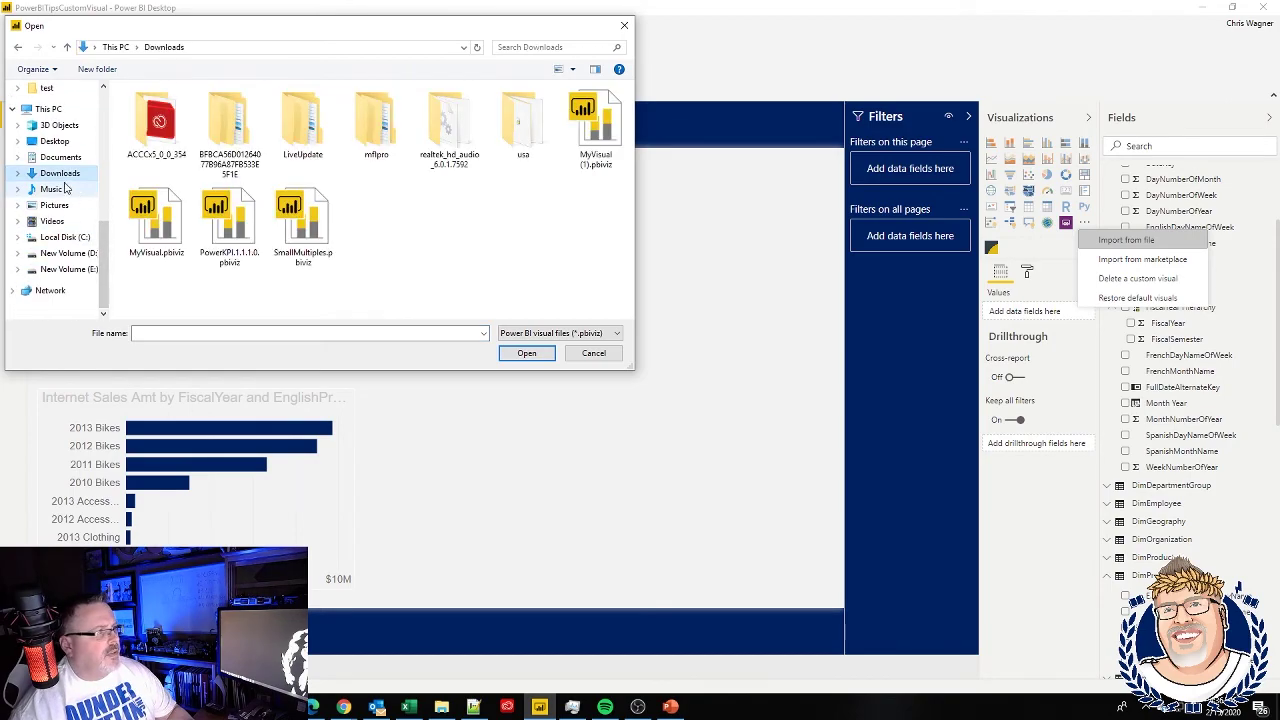
pyautogui.click(292, 240)
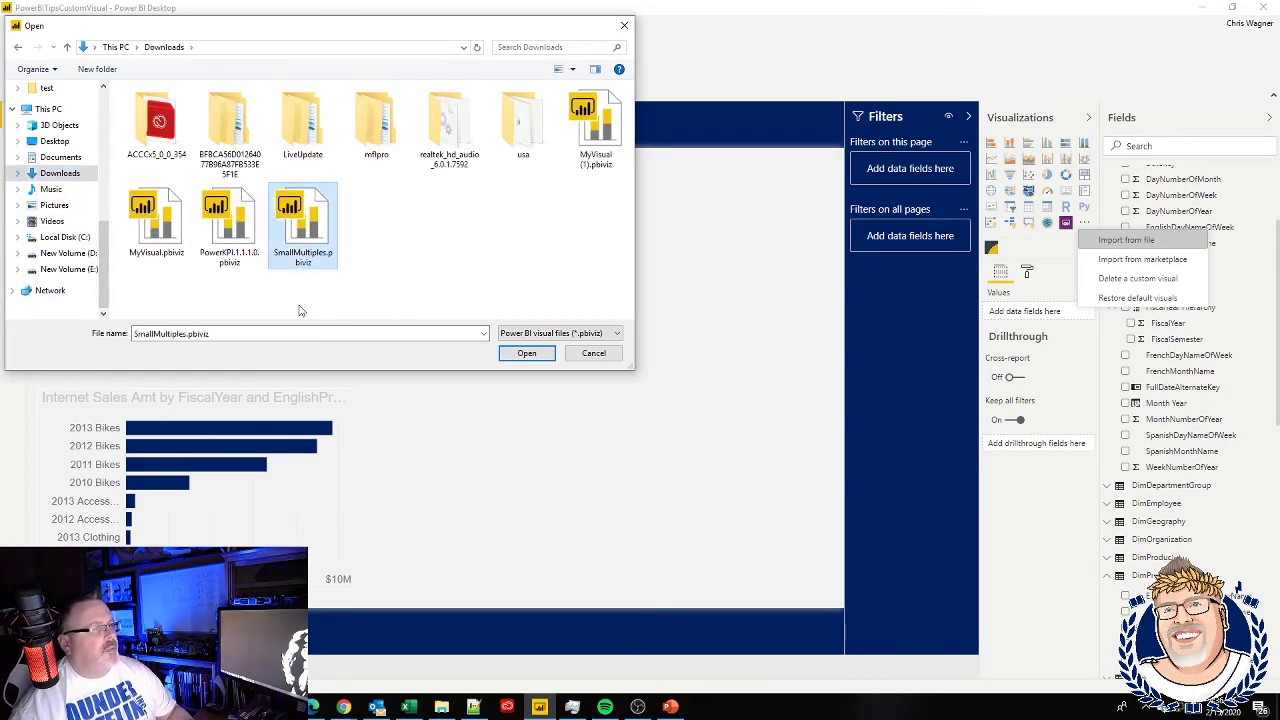
pyautogui.click(533, 353)
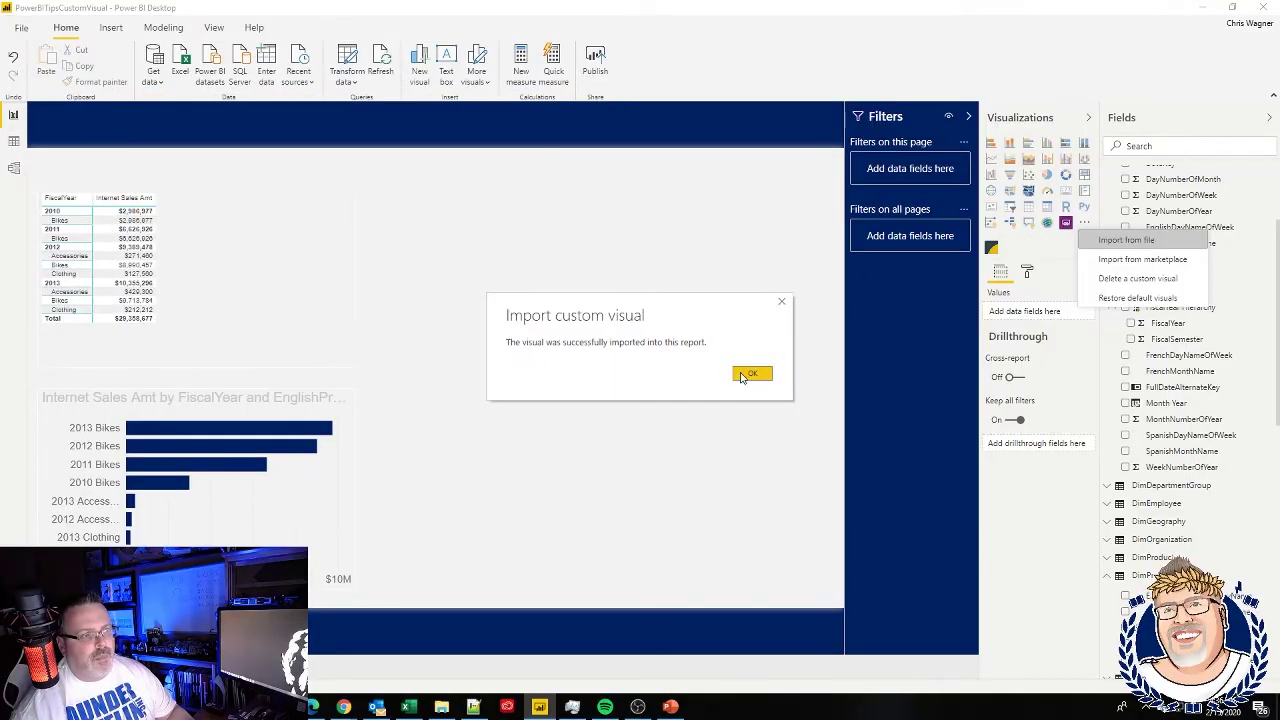
pyautogui.click(750, 374)
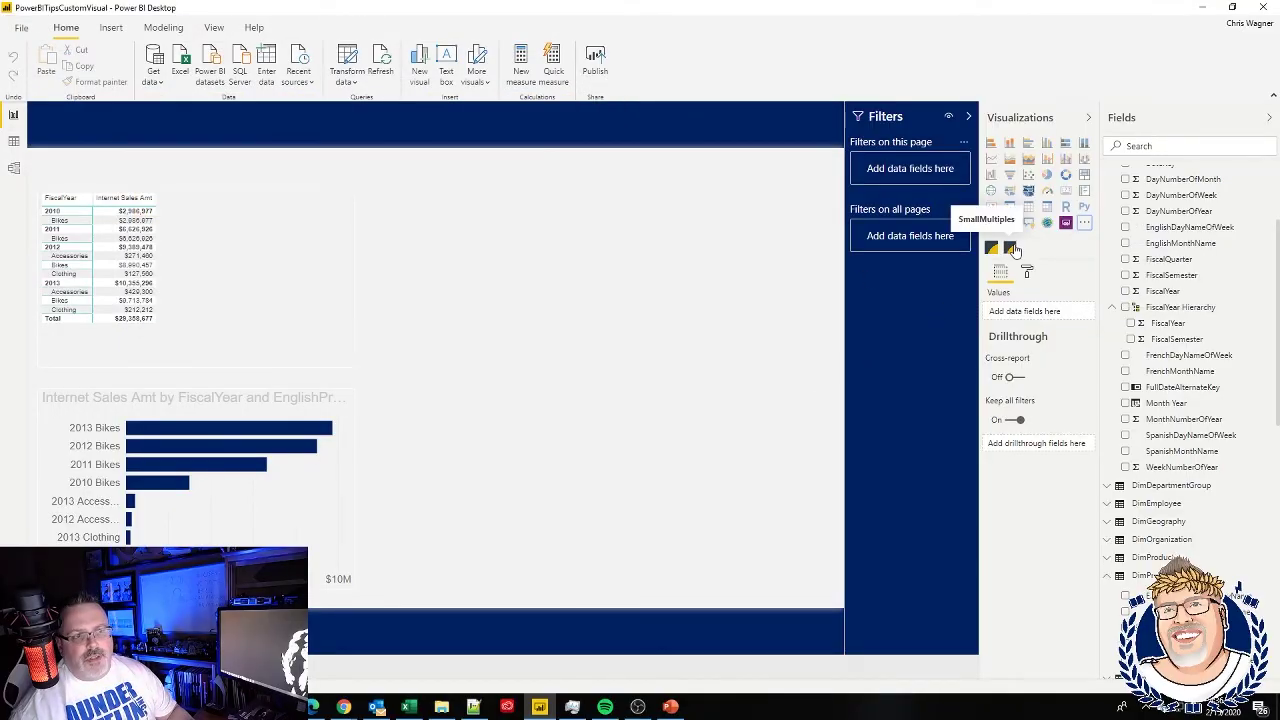
# - Duplicate the FiscalYear sales table, convert the copy to SmallMultiples, and enlarge it
pyautogui.click(310, 320)
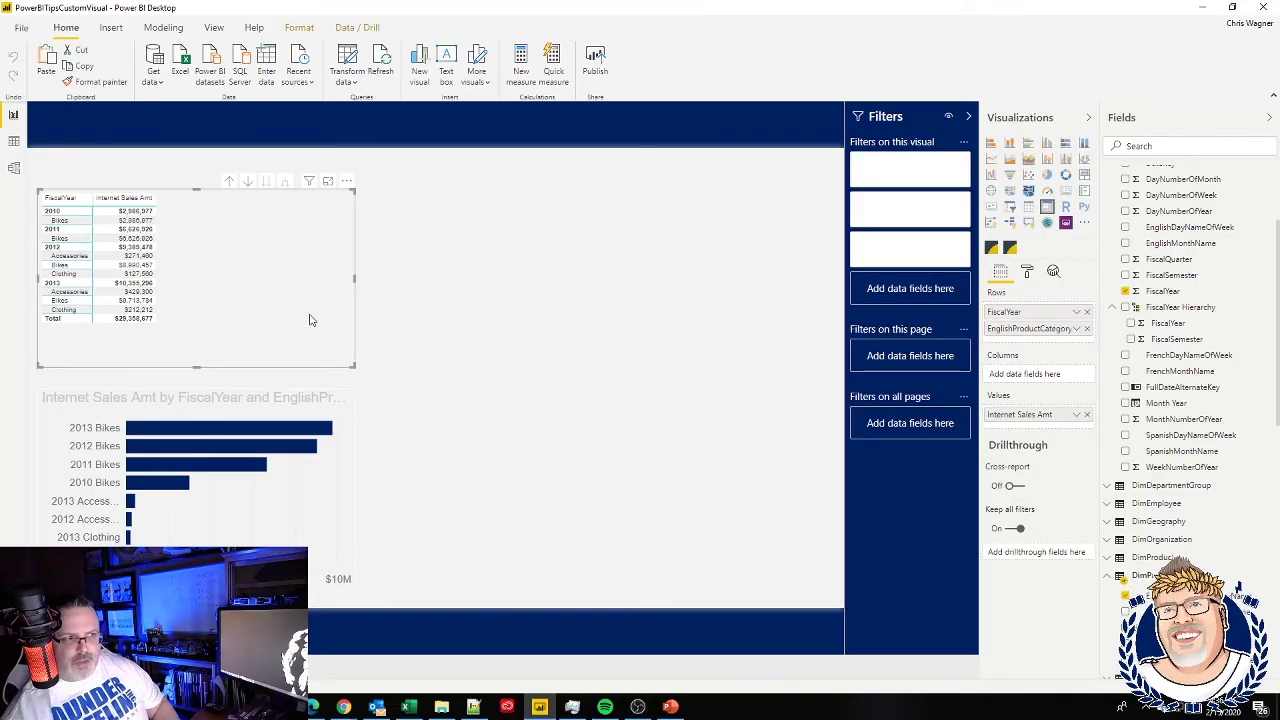
pyautogui.hotkey('ctrl', 'v')
pyautogui.moveTo(273, 300); pyautogui.dragTo(717, 311)
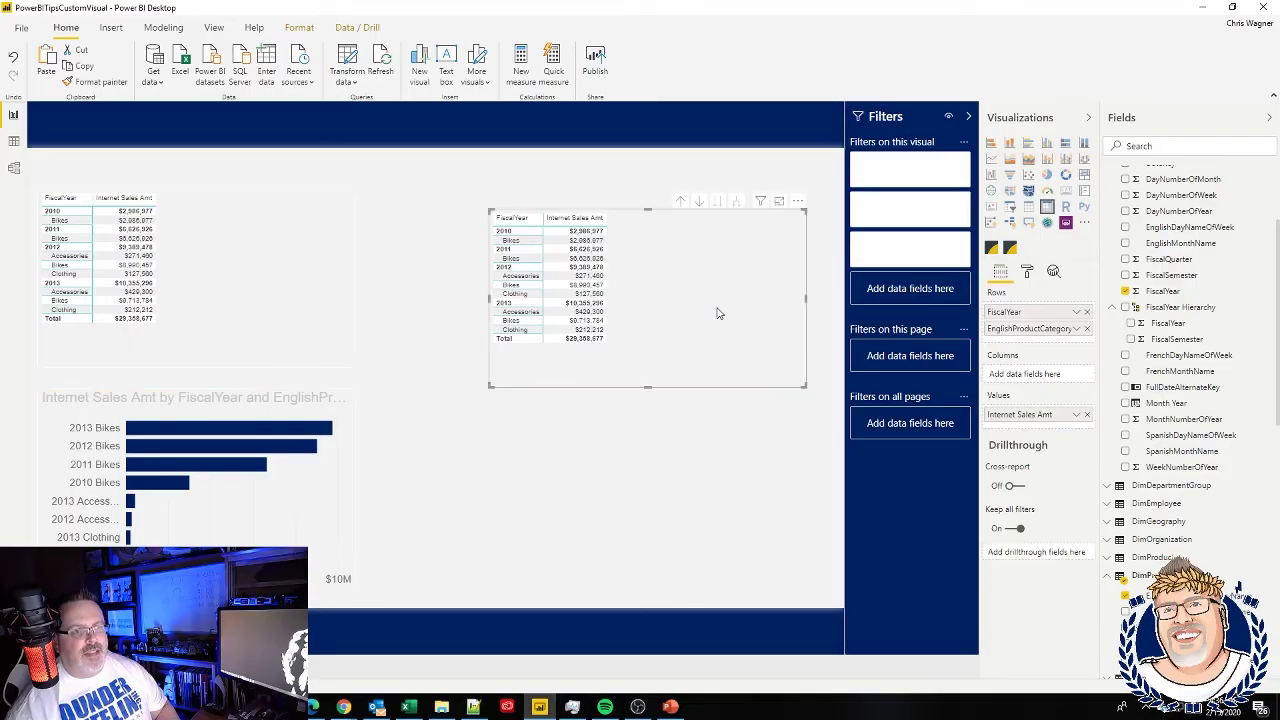
pyautogui.click(1010, 248)
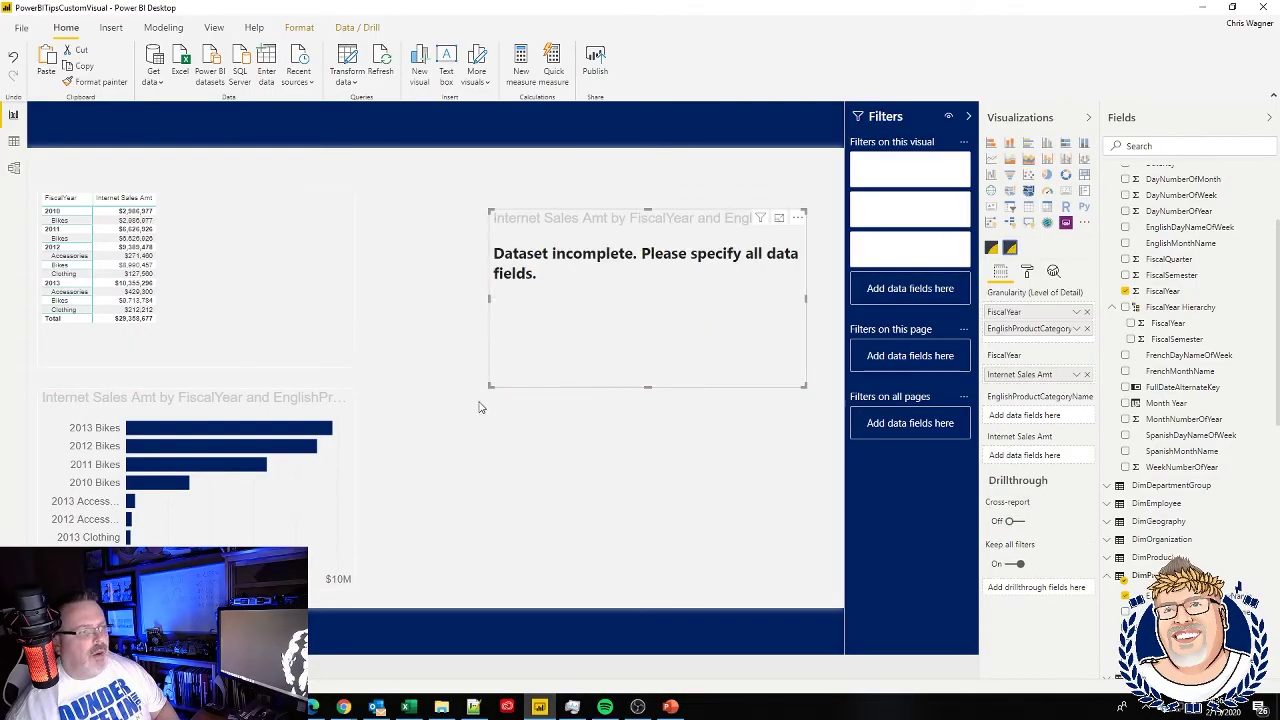
pyautogui.moveTo(492, 383); pyautogui.dragTo(368, 590)
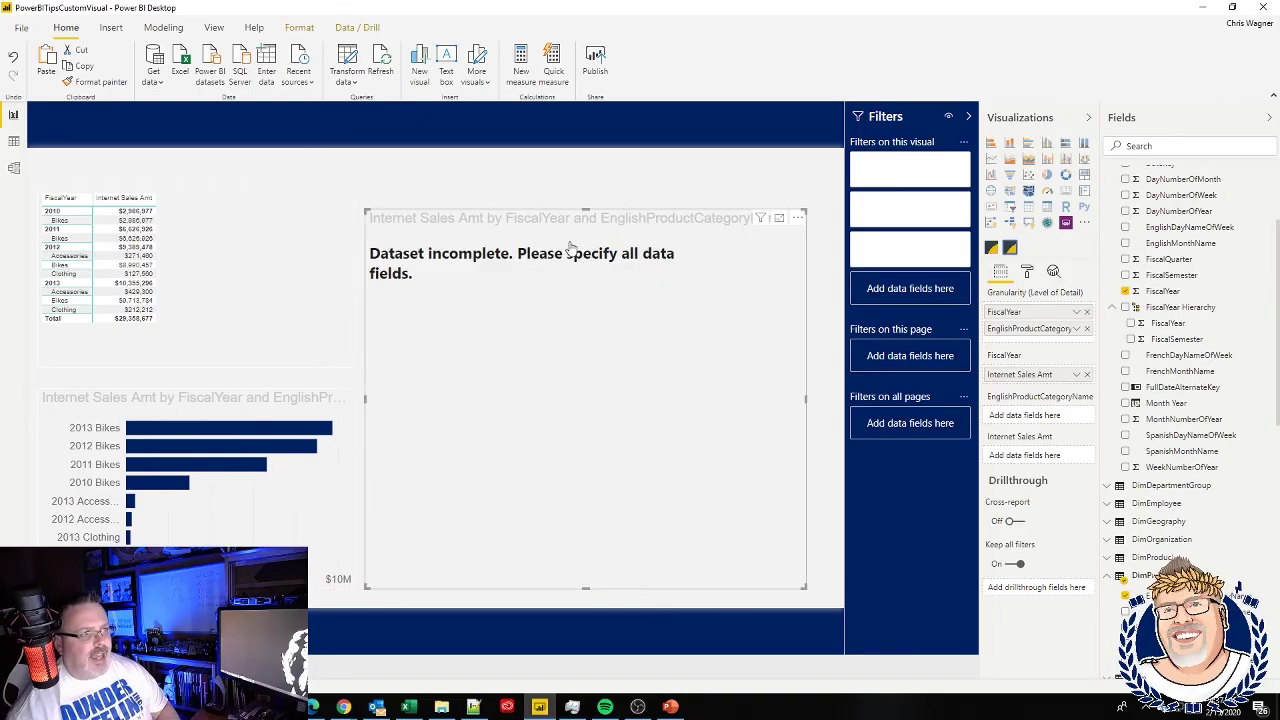
pyautogui.moveTo(590, 211); pyautogui.dragTo(592, 191)
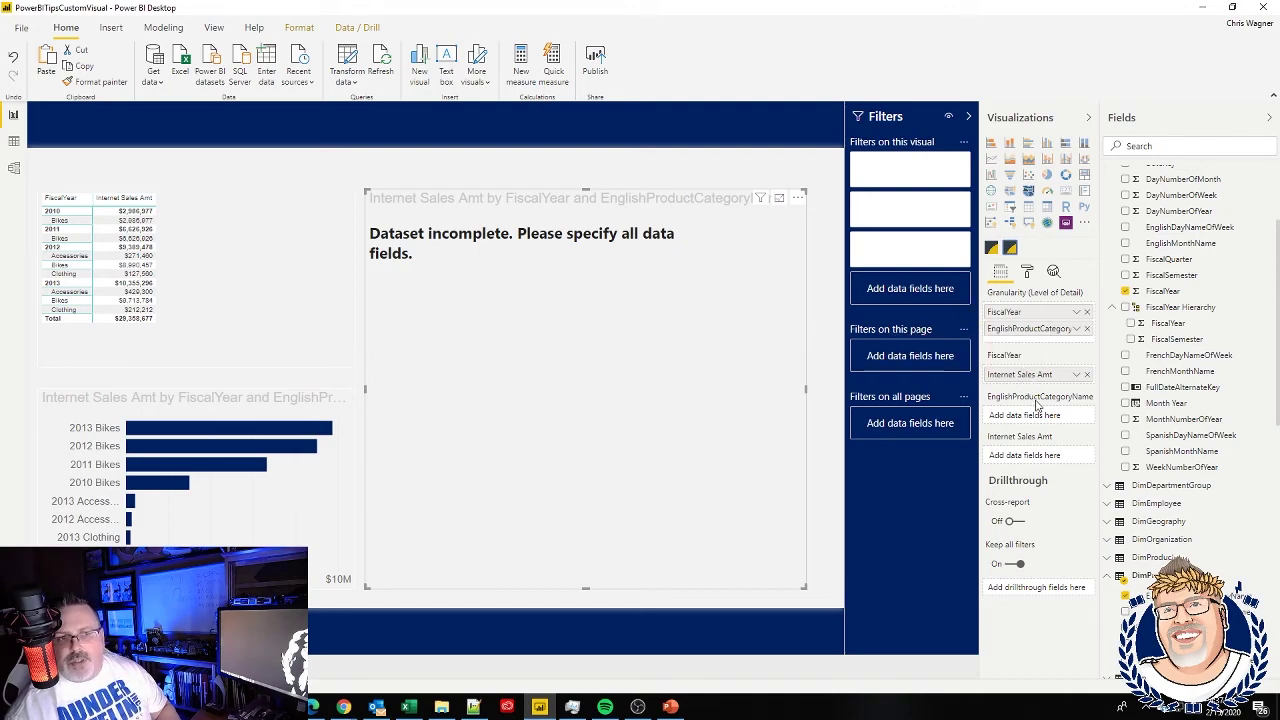
# - Map Internet Sales Amt, EnglishProductCategoryName and FiscalYear into the SmallMultiples field wells
pyautogui.moveTo(1033, 378); pyautogui.dragTo(1032, 458)
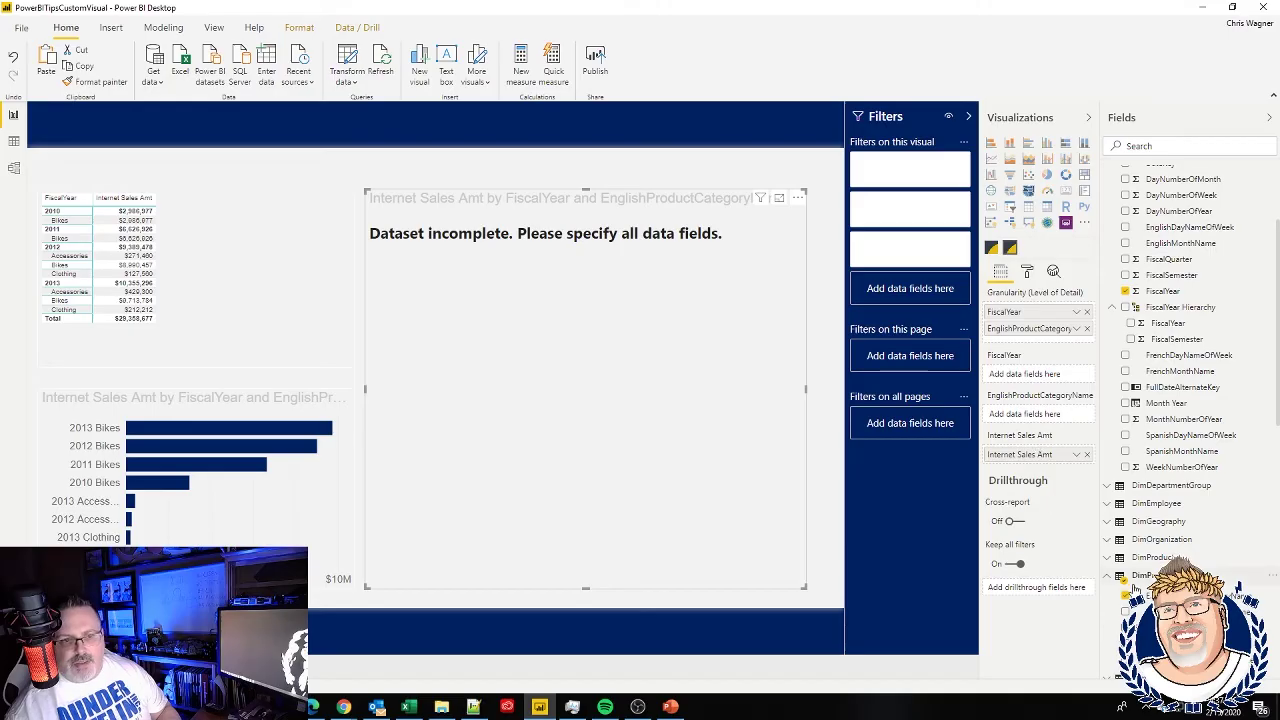
pyautogui.moveTo(1150, 595); pyautogui.dragTo(1035, 415)
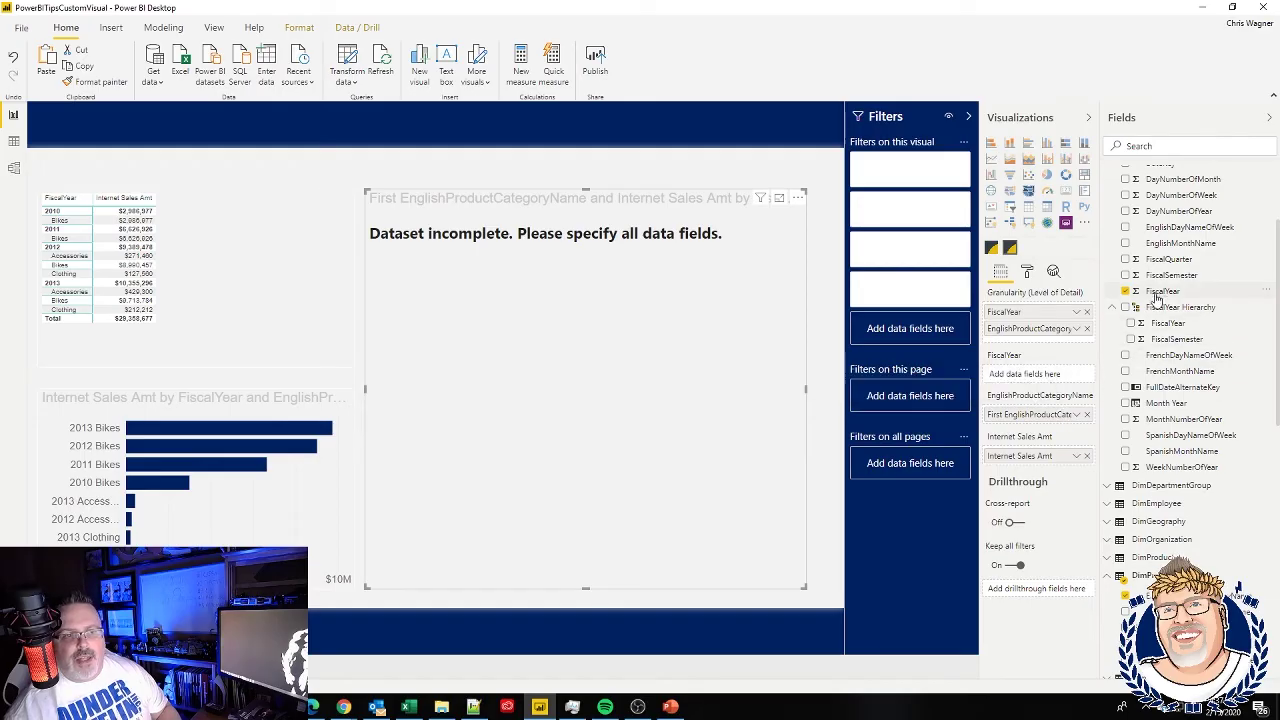
pyautogui.moveTo(1157, 298); pyautogui.dragTo(1035, 385)
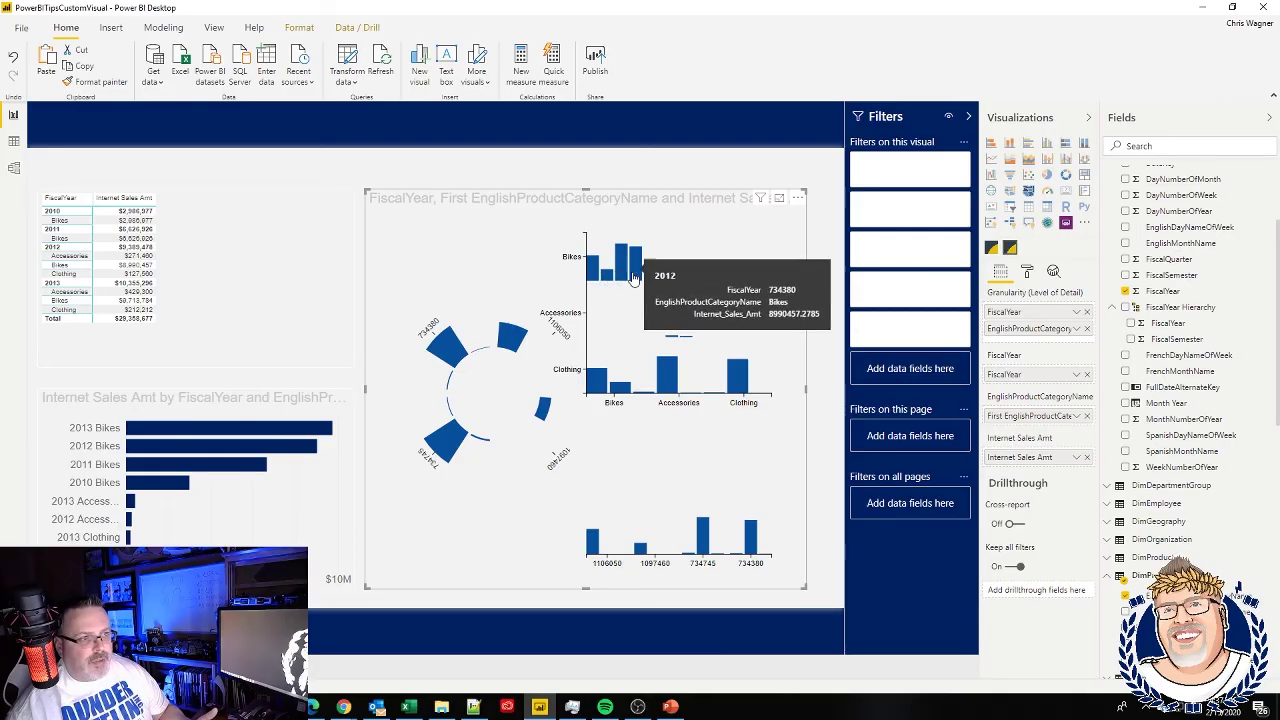
pyautogui.click(217, 428)
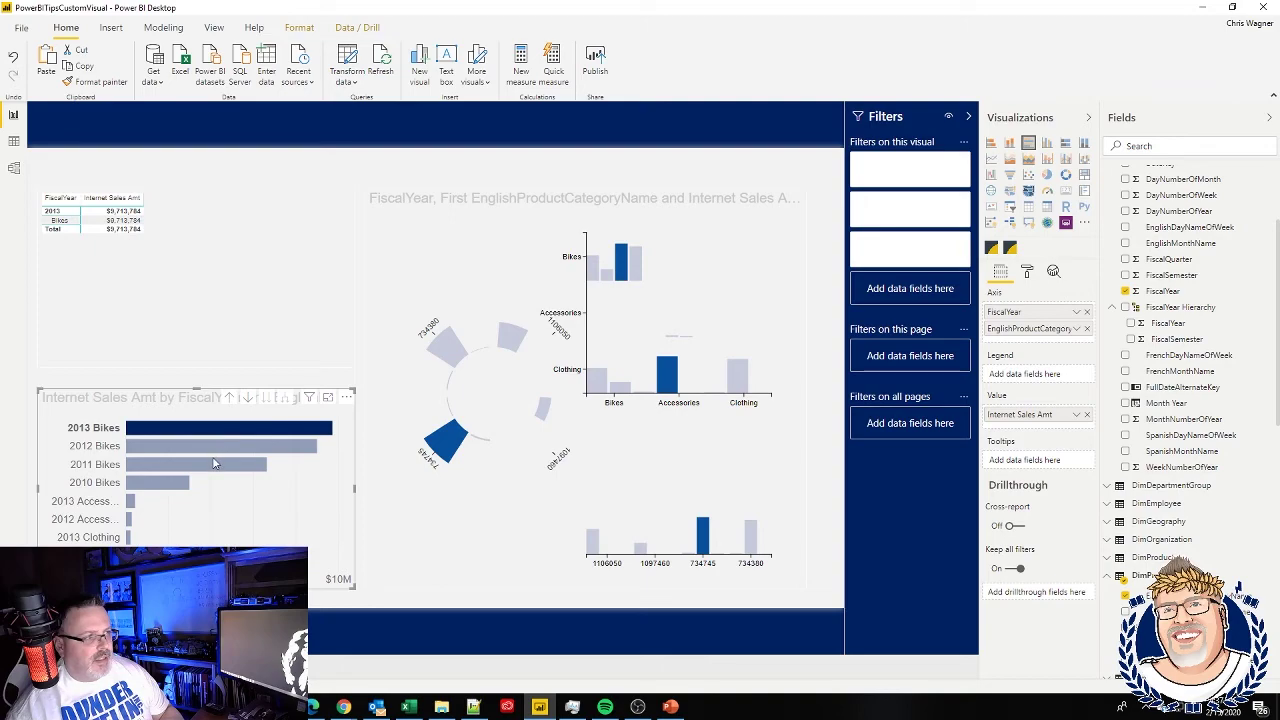
pyautogui.click(213, 463)
pyautogui.click(217, 446)
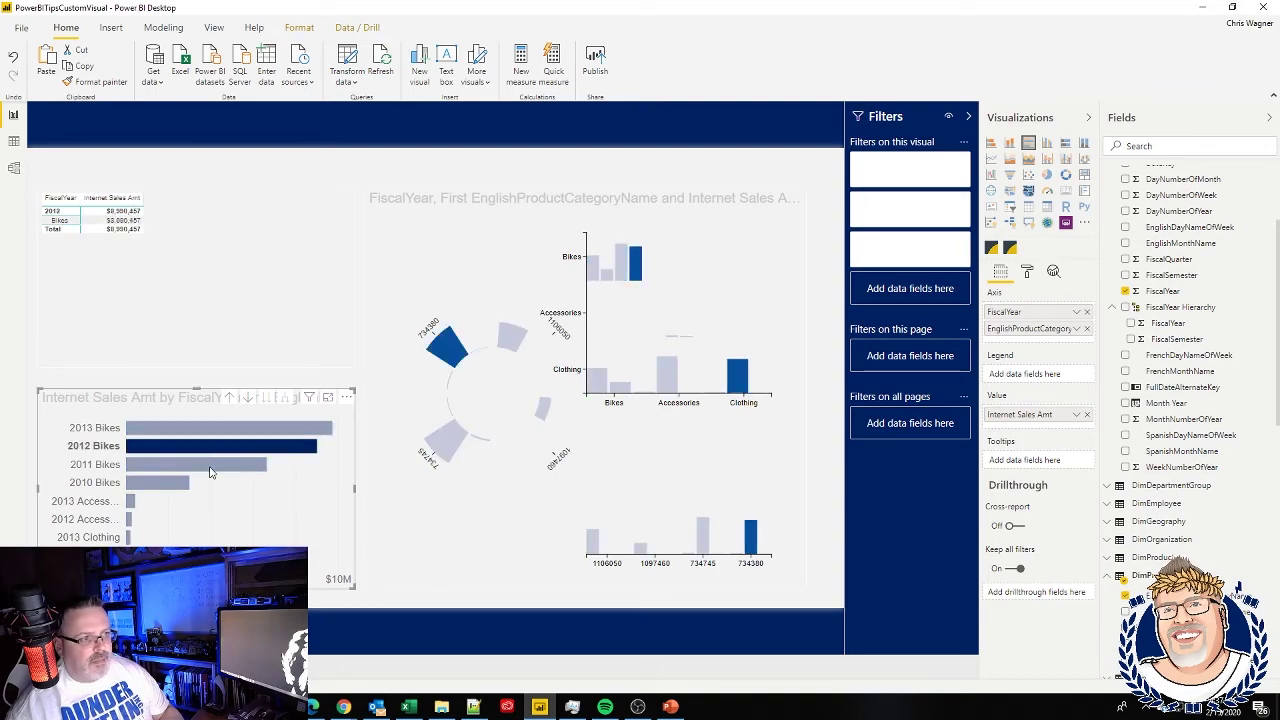
pyautogui.click(211, 466)
pyautogui.click(178, 485)
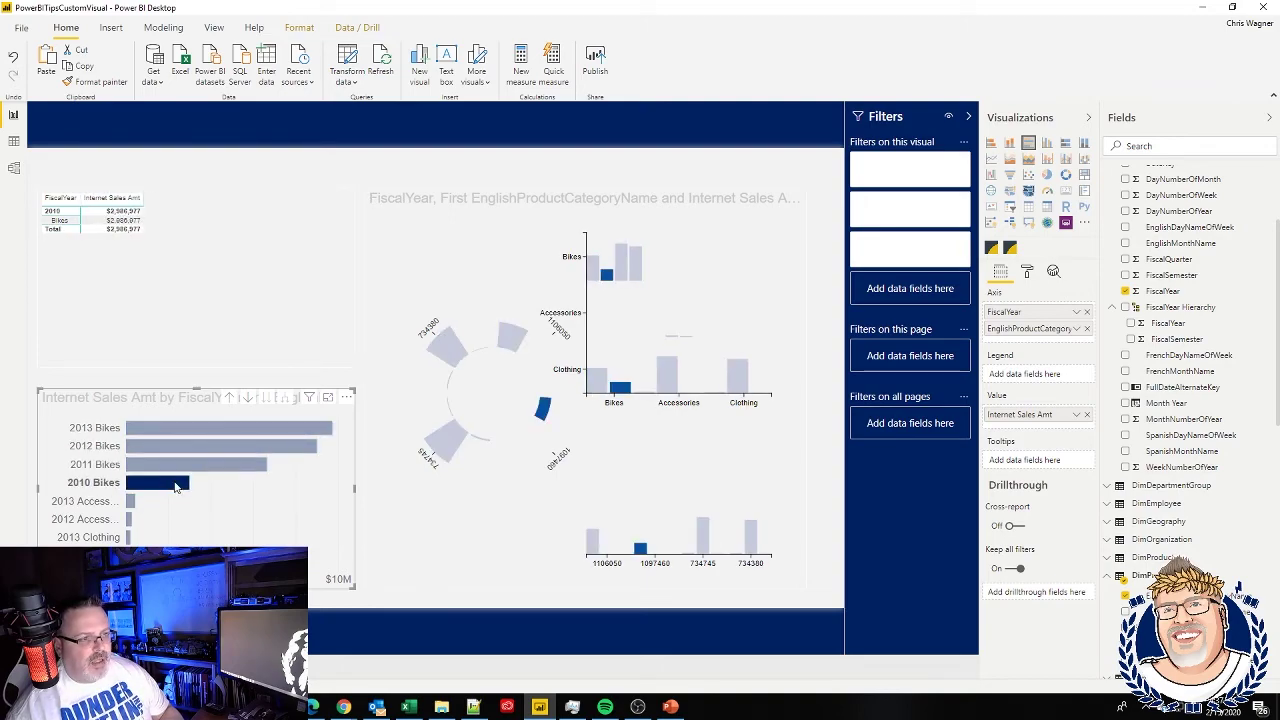
pyautogui.click(184, 466)
pyautogui.click(189, 447)
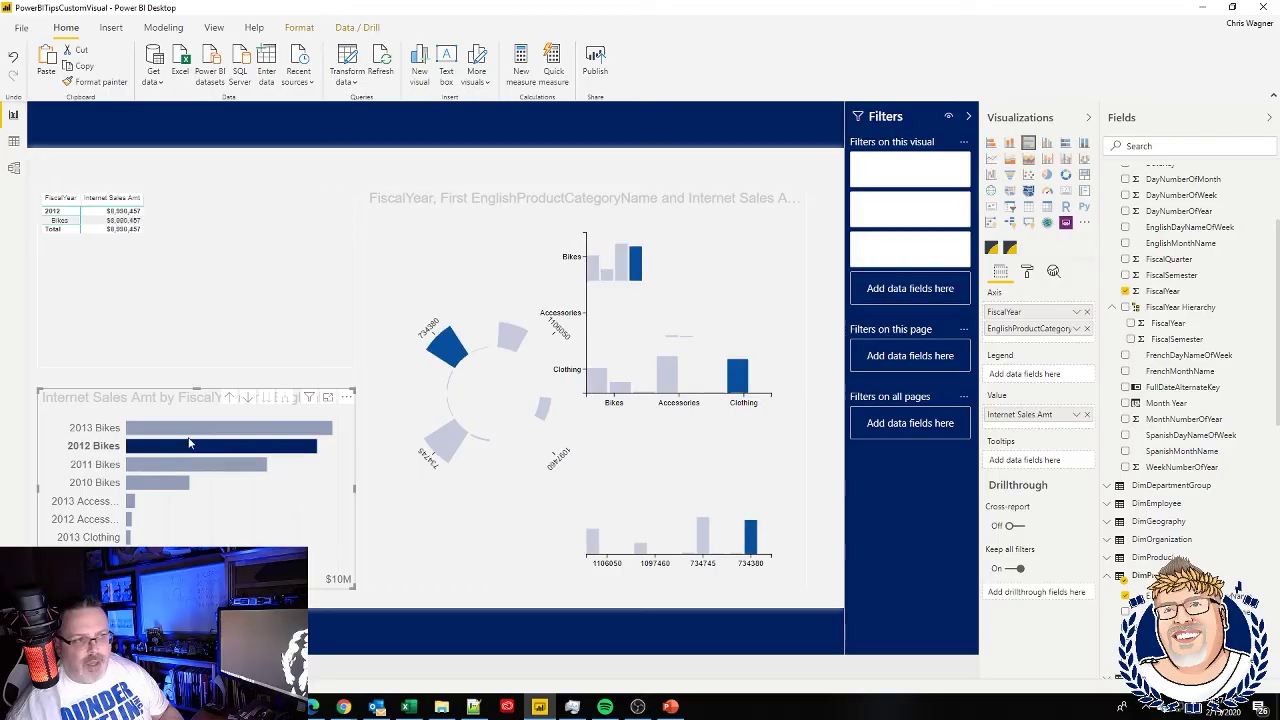
pyautogui.click(190, 442)
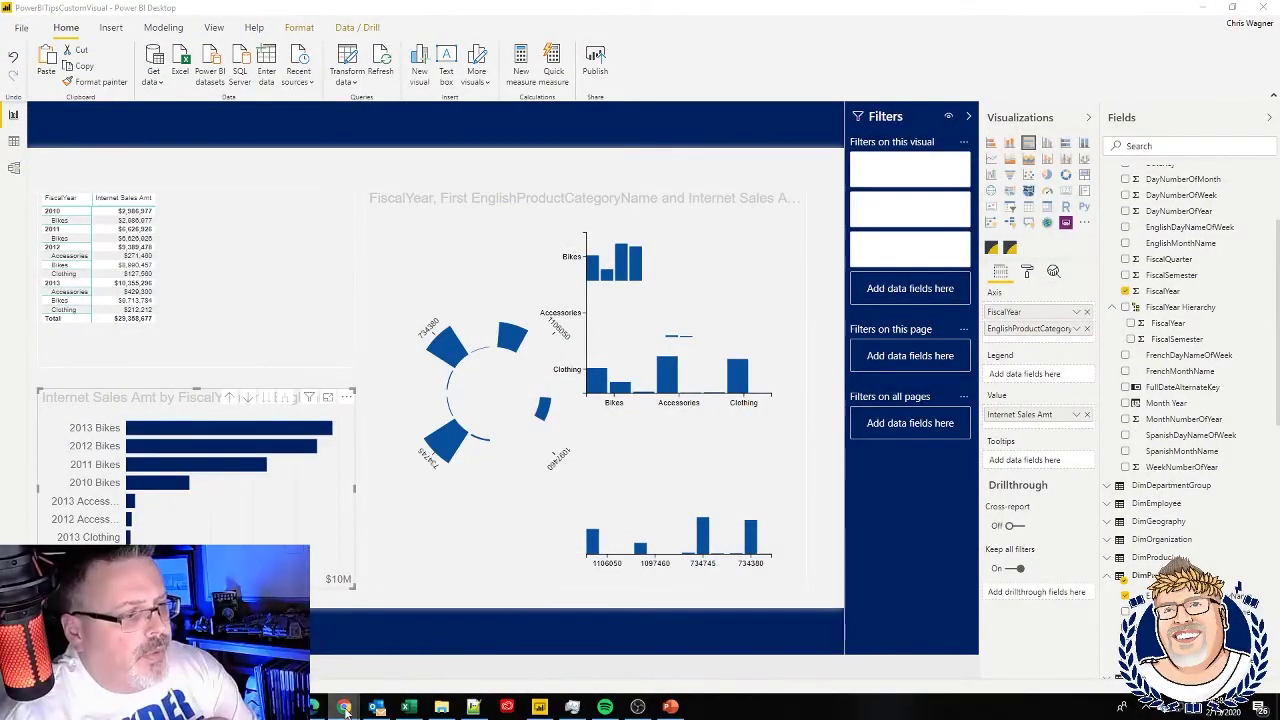
# - Bring the browser forward and switch to the Kratos BI 'Data God of Light and Color' tab
pyautogui.moveTo(343, 708)
pyautogui.click(410, 670)
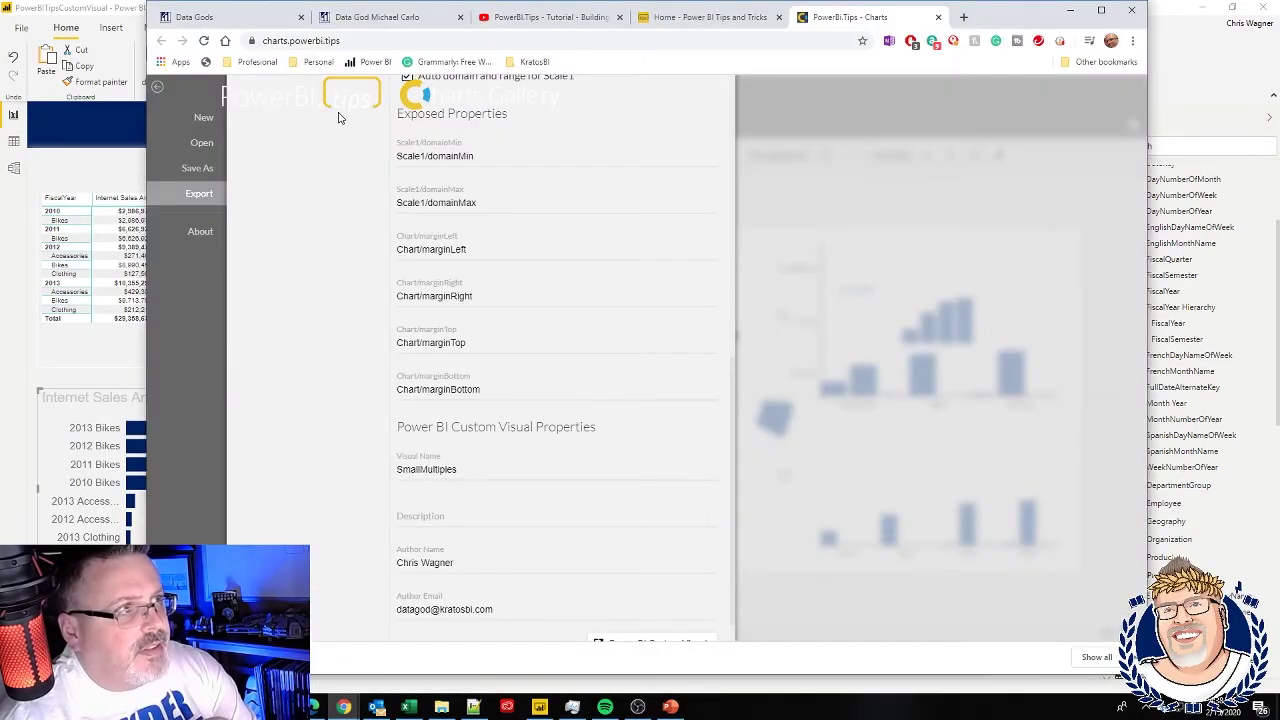
pyautogui.click(350, 21)
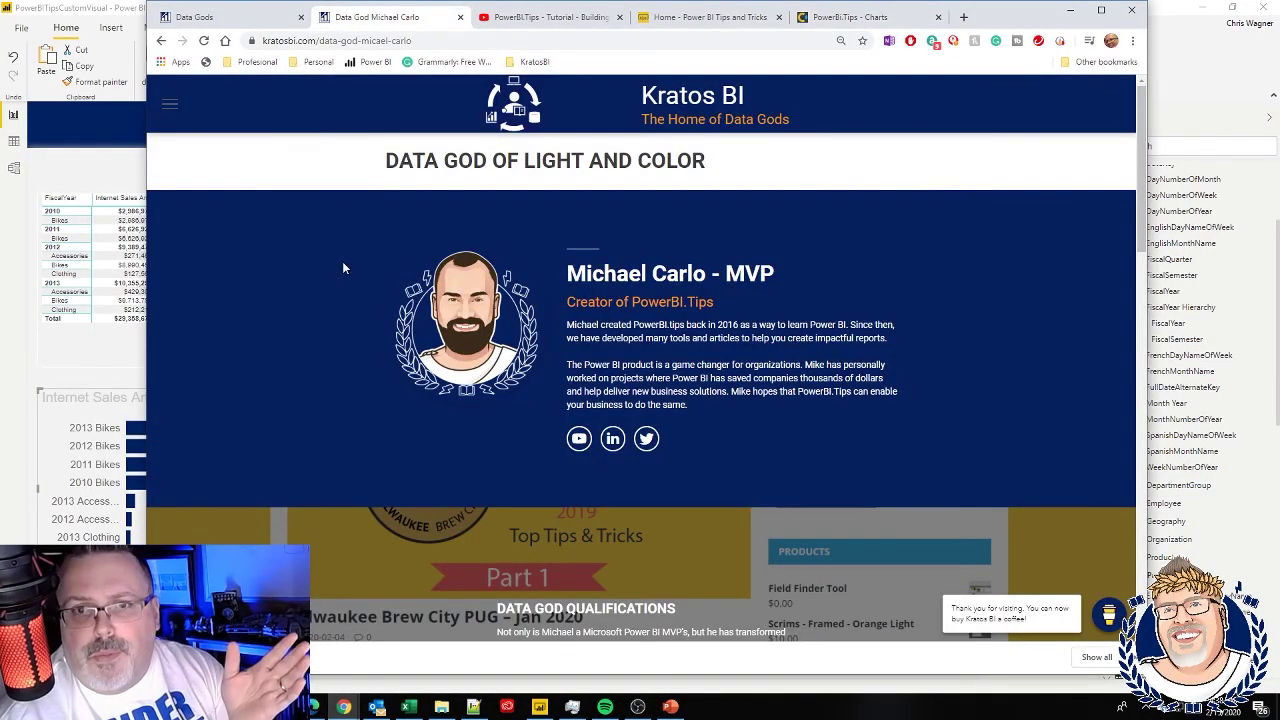